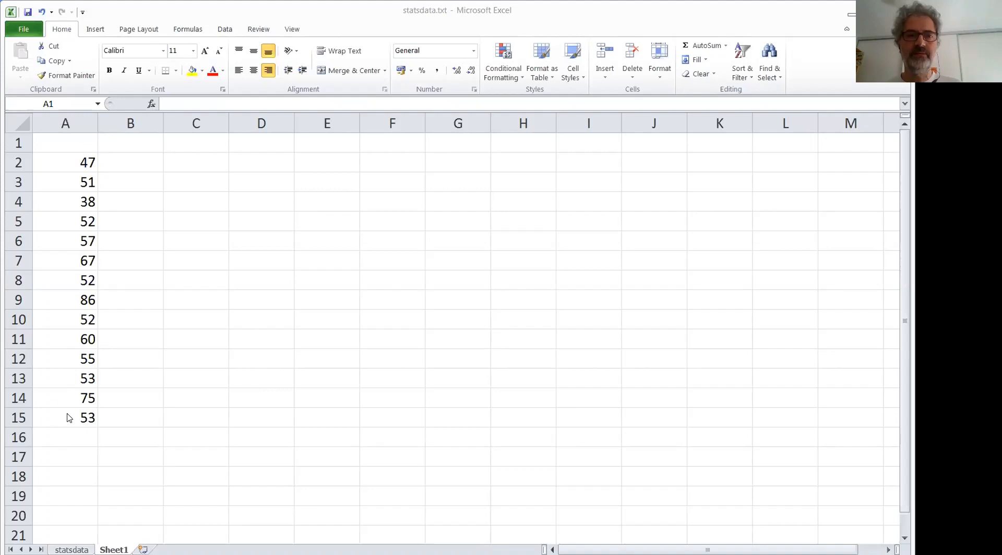
Step: Enter the formula =A2+A3 in cell C2 to add the first two numbers of the data column
click(77, 163)
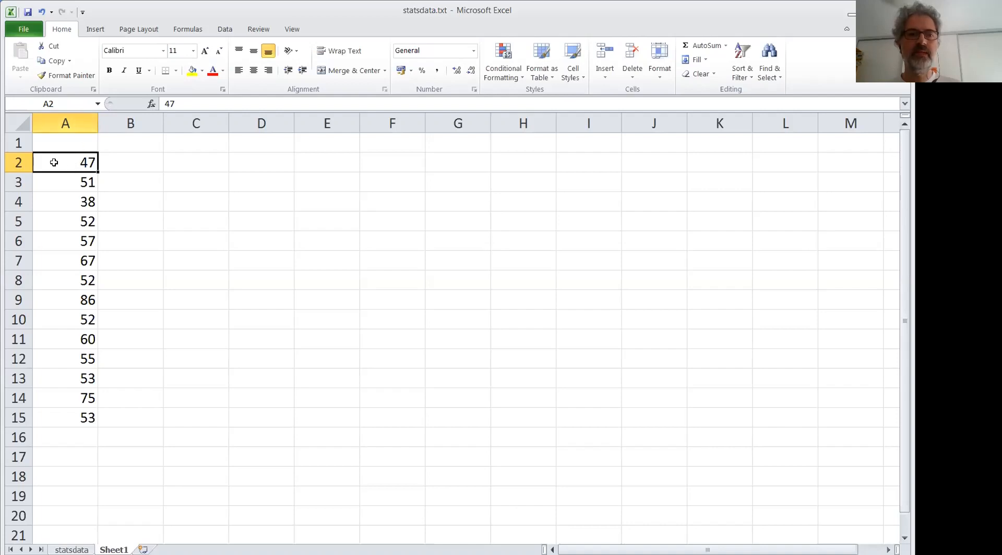
click(68, 183)
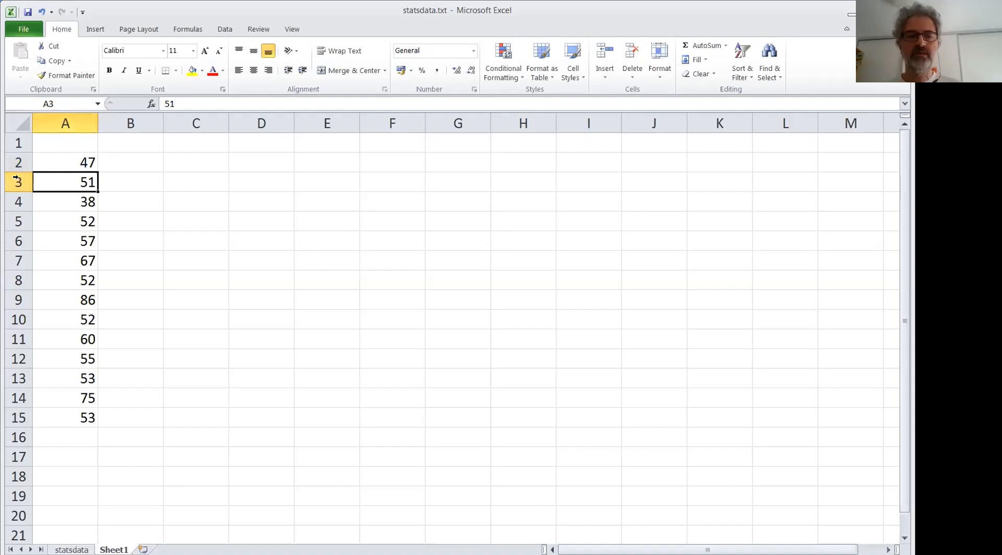
click(213, 162)
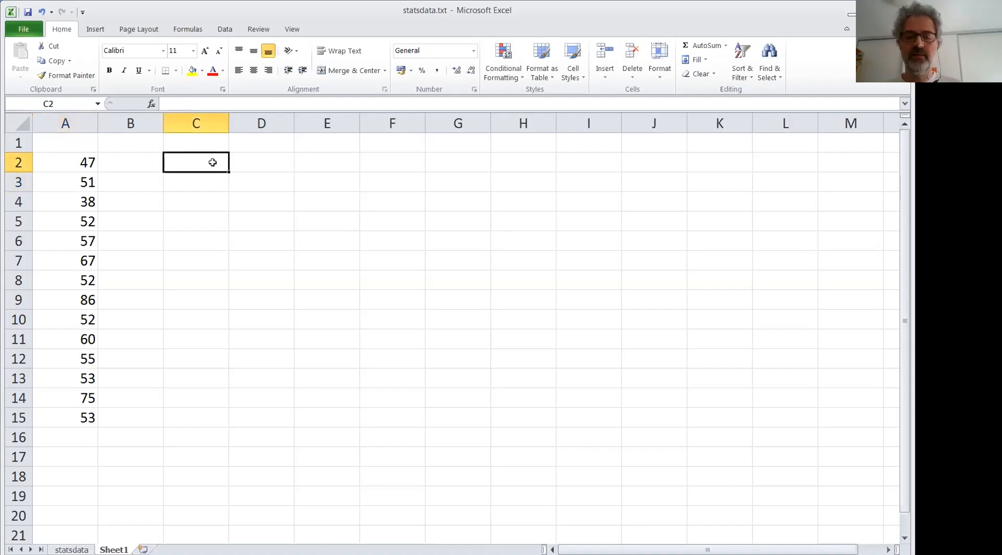
text(=)
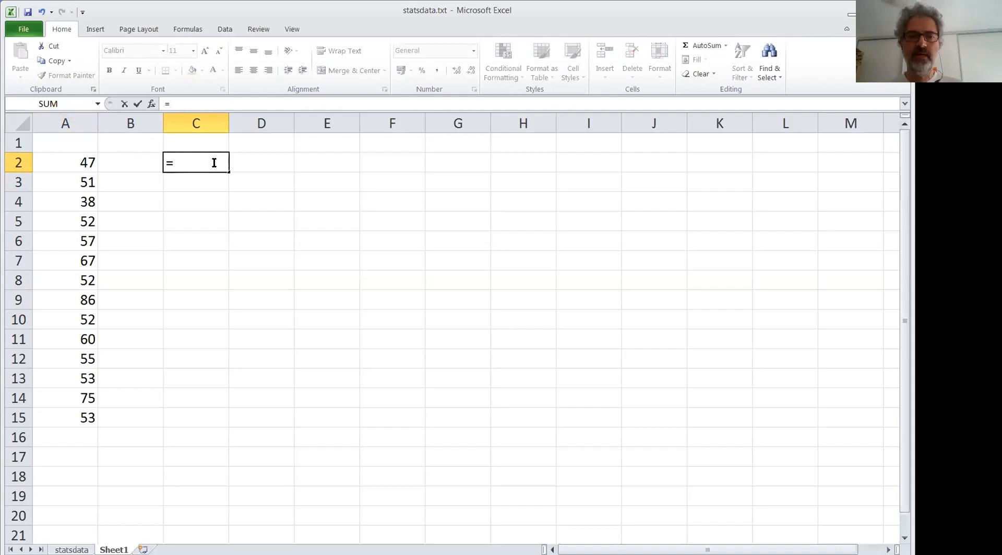
text(A)
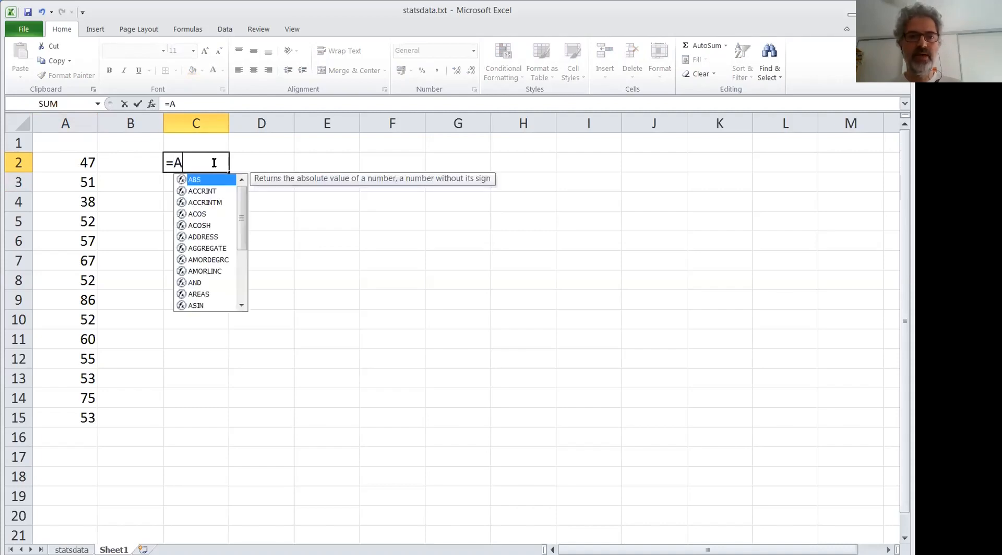
text(2+A3)
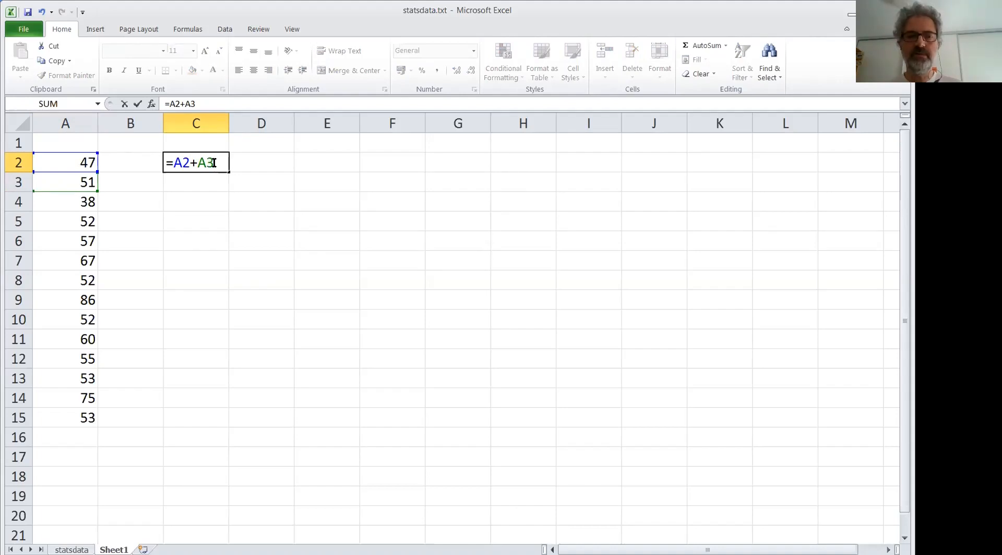
key(Return)
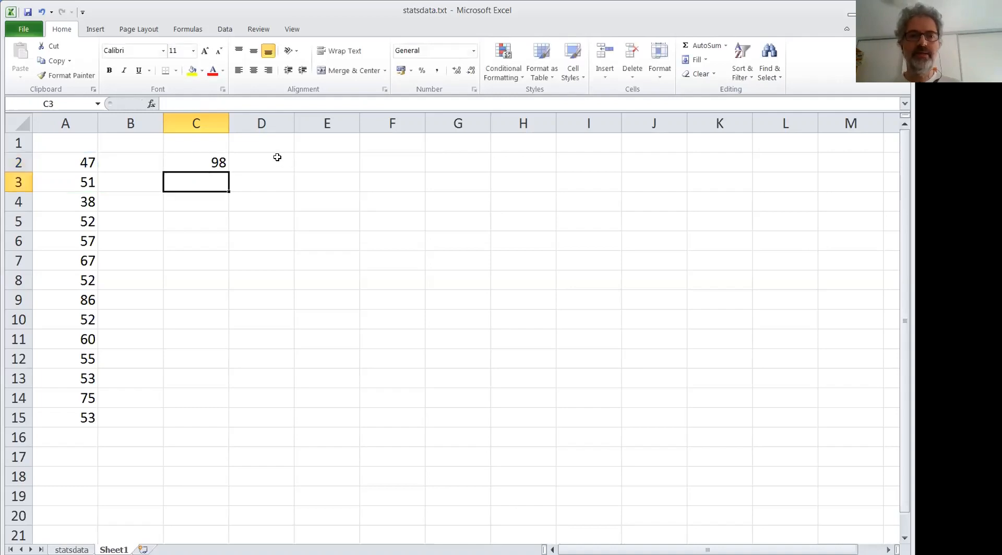
Step: Select A2:A3 to check the two added numbers, and clear the formula from cell C2
drag(86, 161, 87, 178)
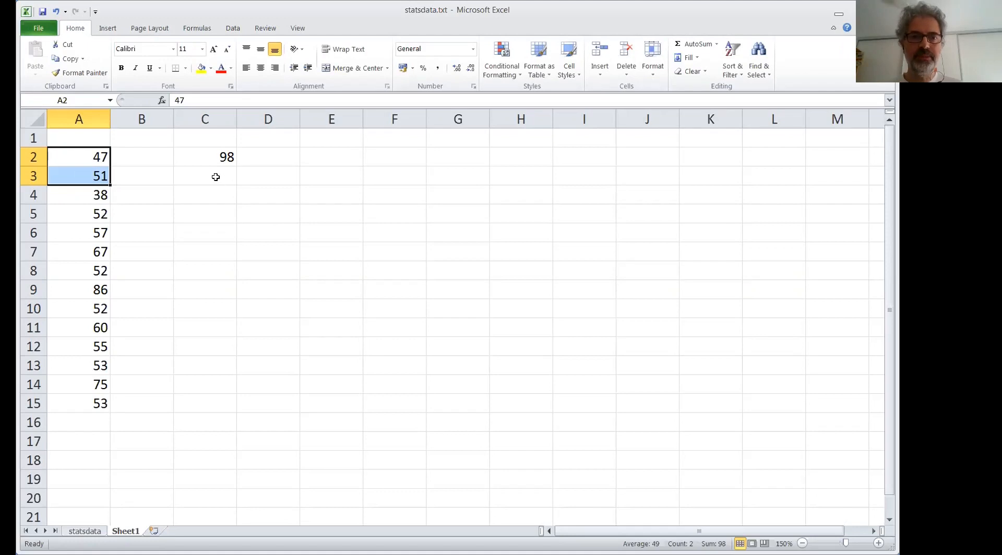
click(213, 157)
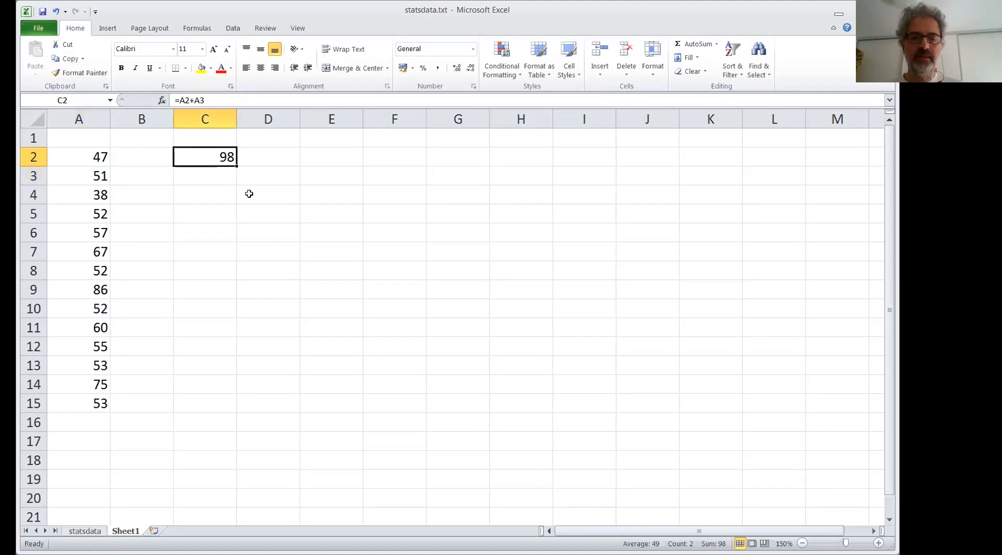
key(Delete)
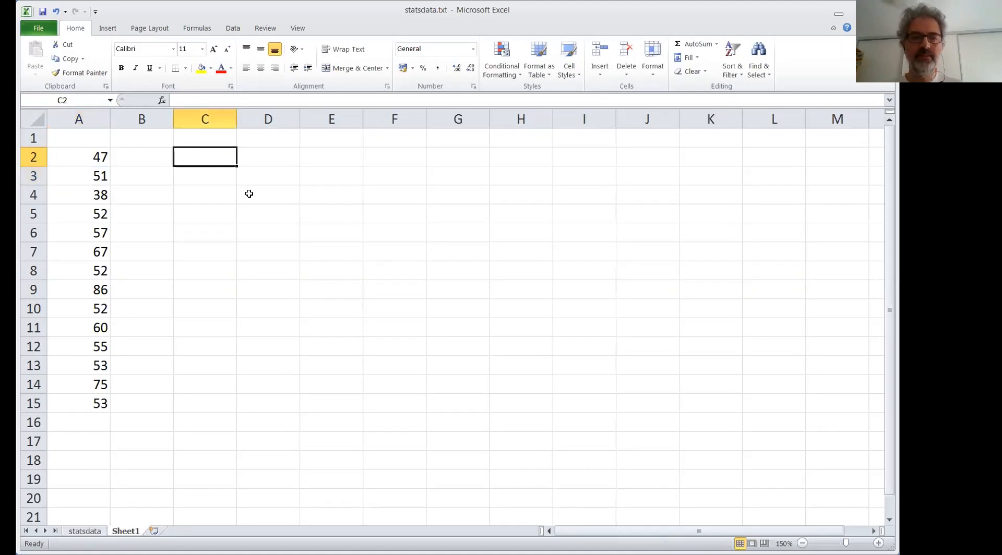
Step: Enter =A2+A3 in cell C3 by picking both references from the sheet, and clear that cell again
click(222, 175)
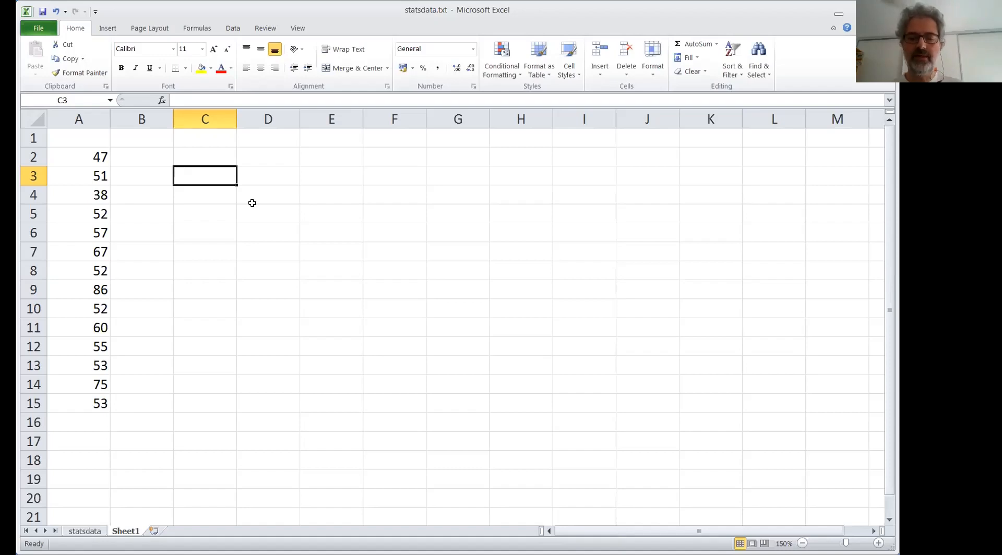
text(=)
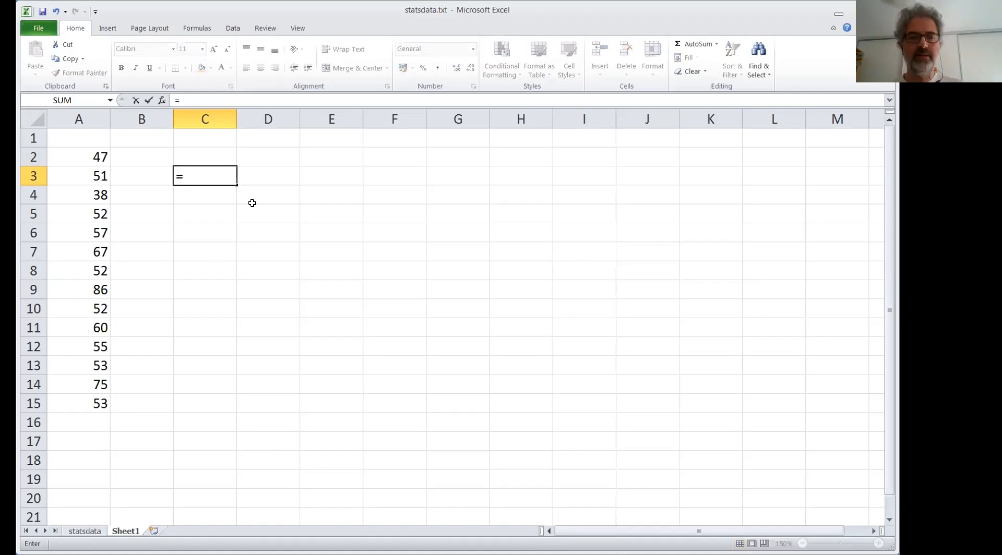
click(98, 157)
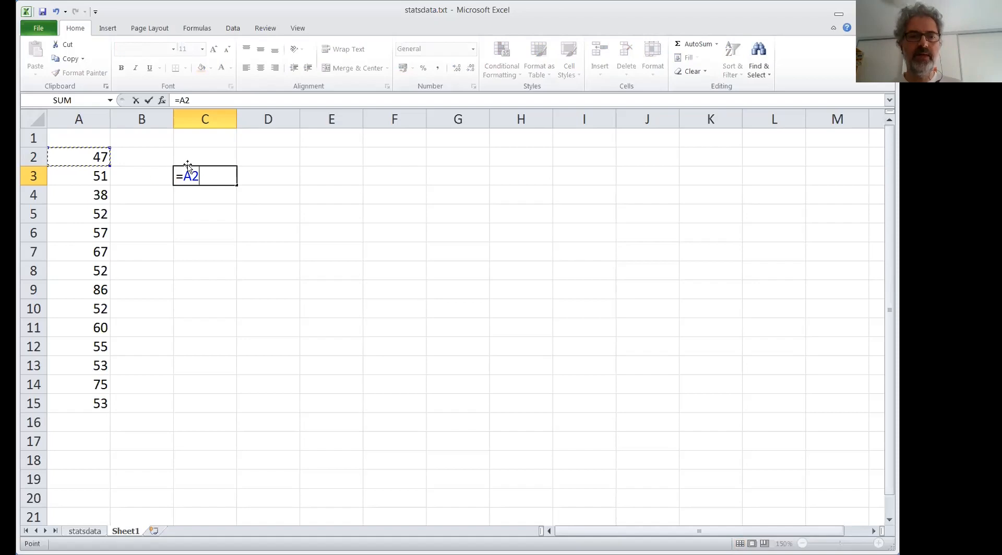
text(+)
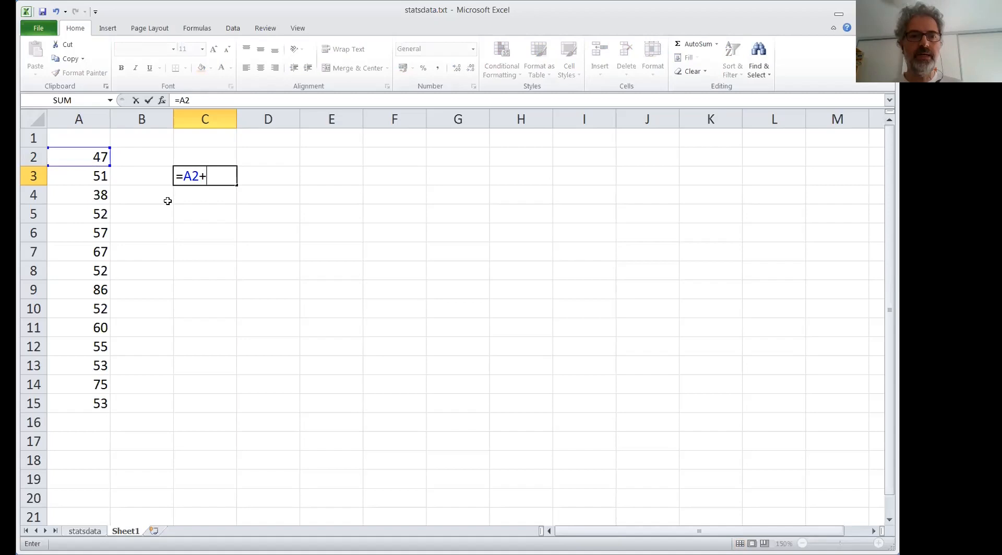
click(97, 174)
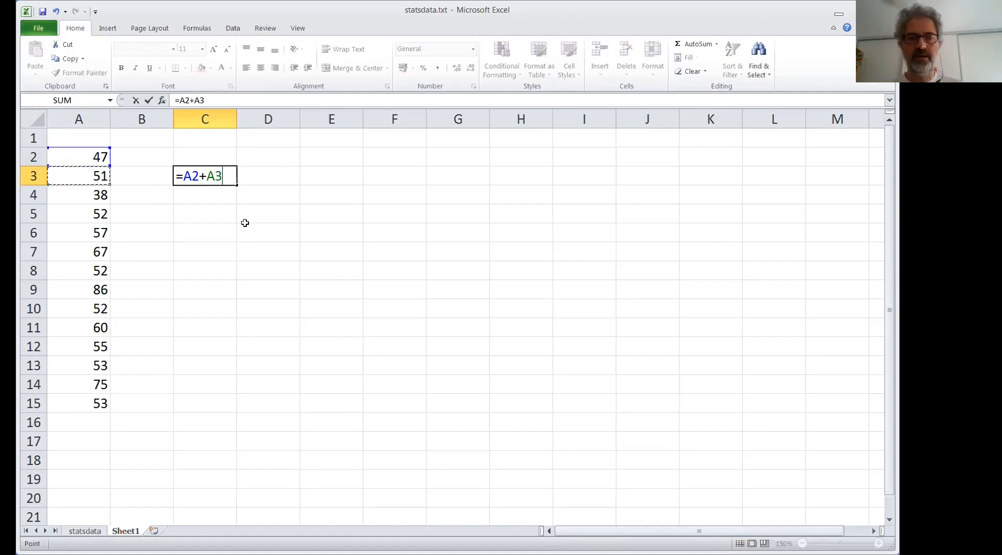
key(Return)
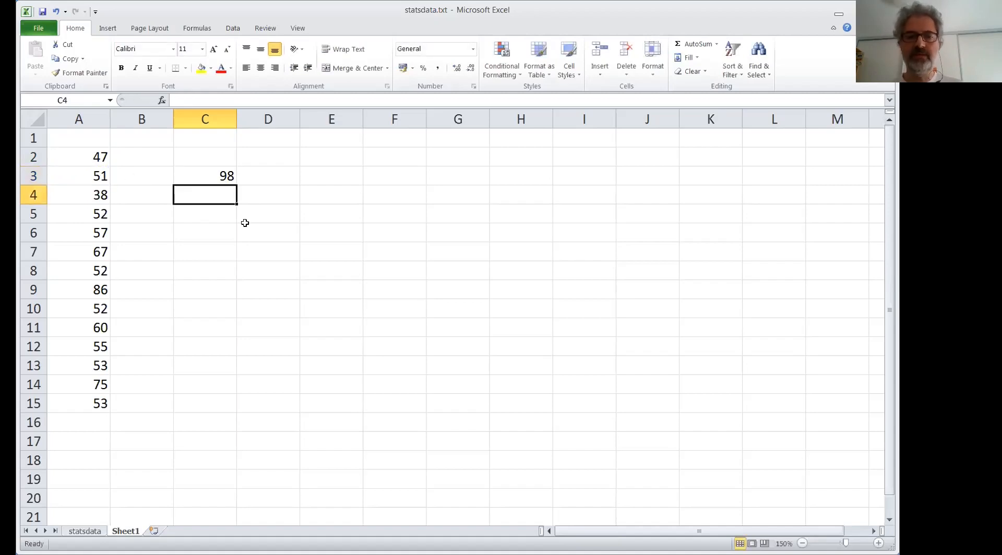
click(224, 175)
key(Delete)
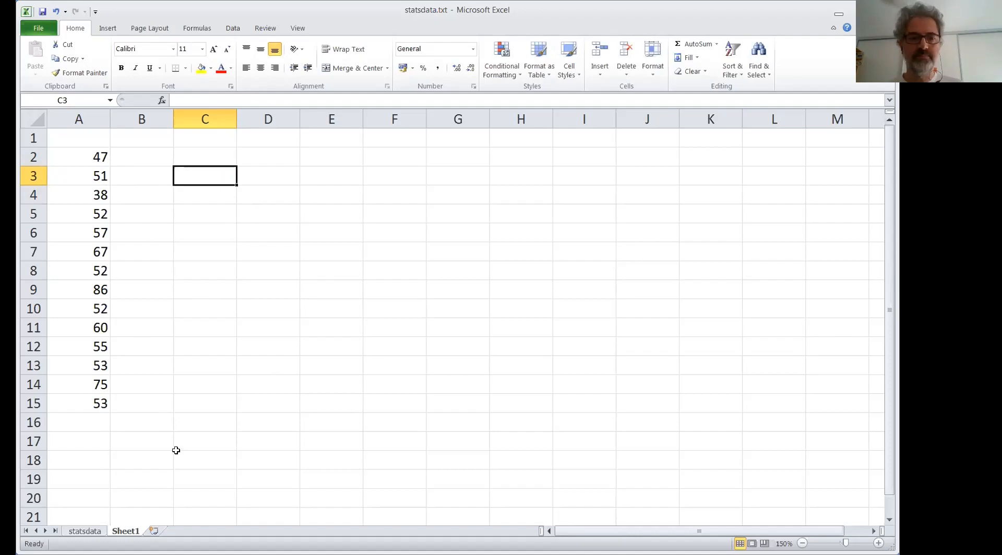
Step: Start the formula =A2+A3+A4 in cell A17, picking each referenced cell from the data column
click(86, 440)
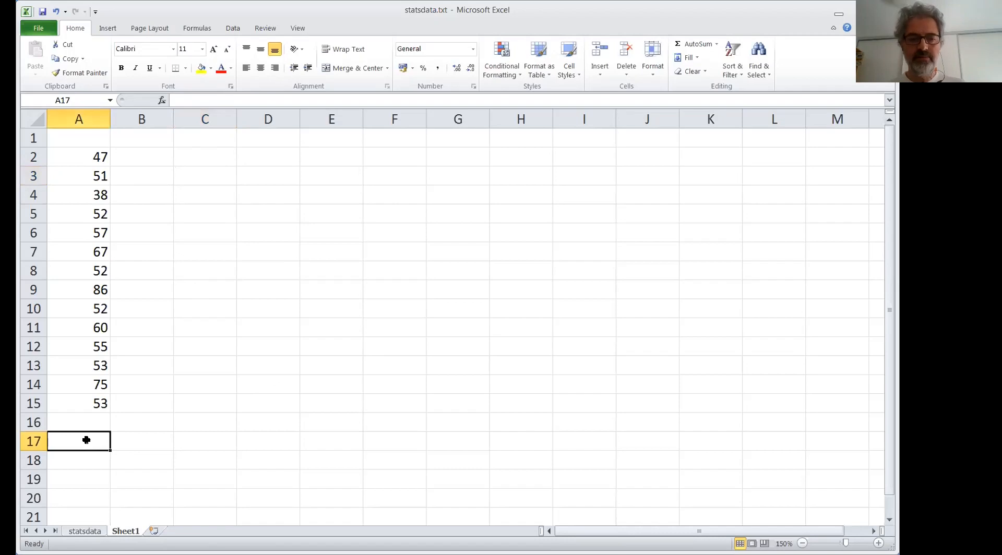
text(=)
click(99, 157)
text(+)
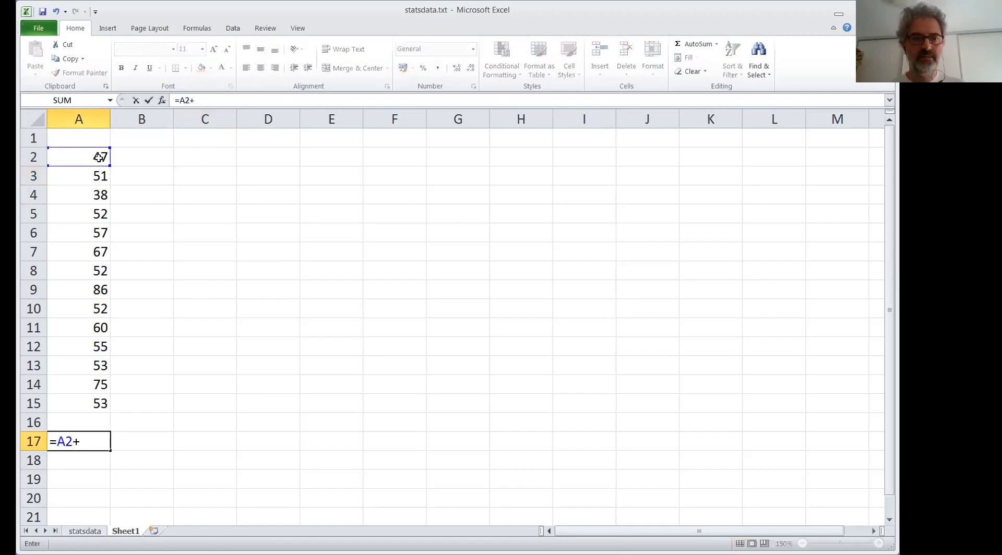
click(99, 176)
text(+)
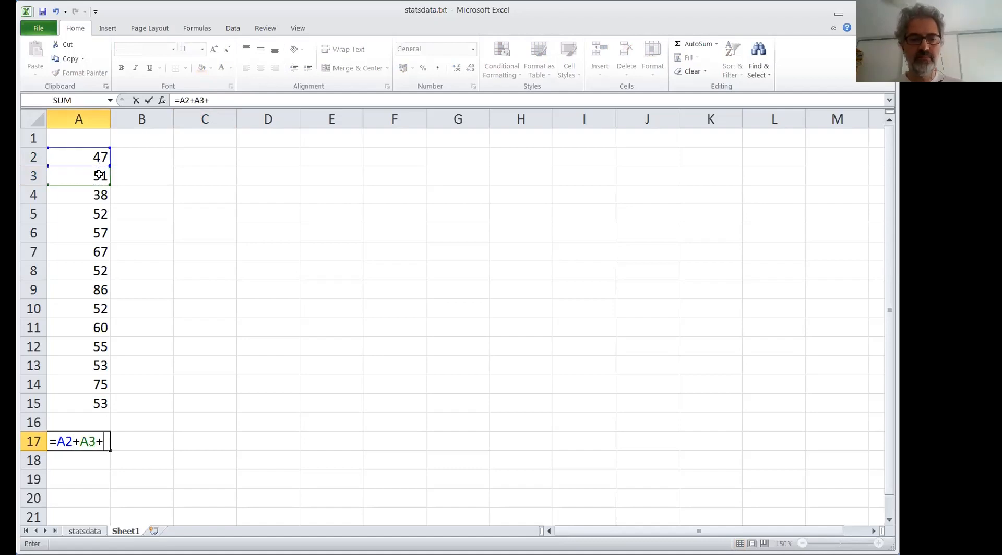
click(100, 195)
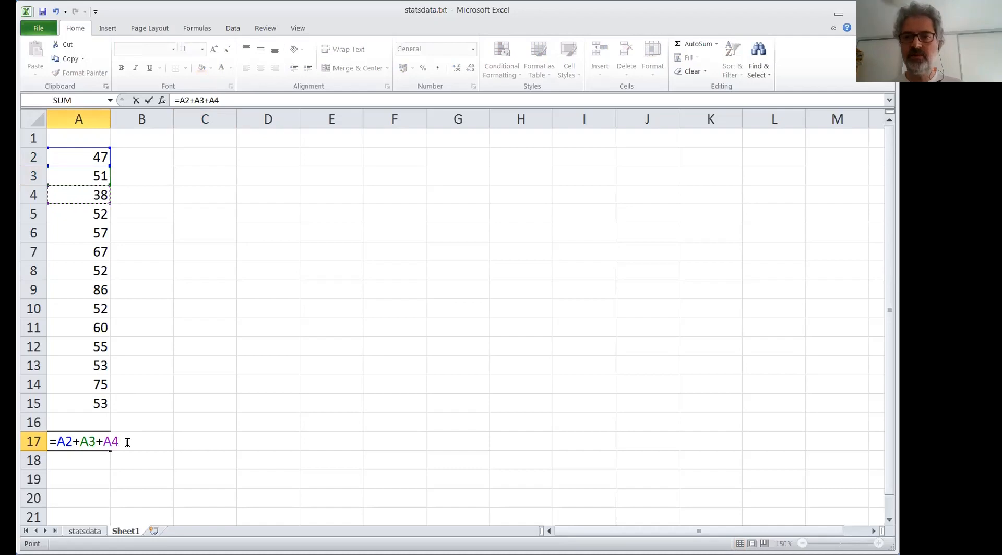
Step: Remove all cell references and plus signs from the formula in A17, leaving only the equals sign
key(BackSpace)
key(BackSpace)
key(BackSpace)
key(BackSpace)
key(BackSpace)
key(BackSpace)
key(BackSpace)
key(BackSpace)
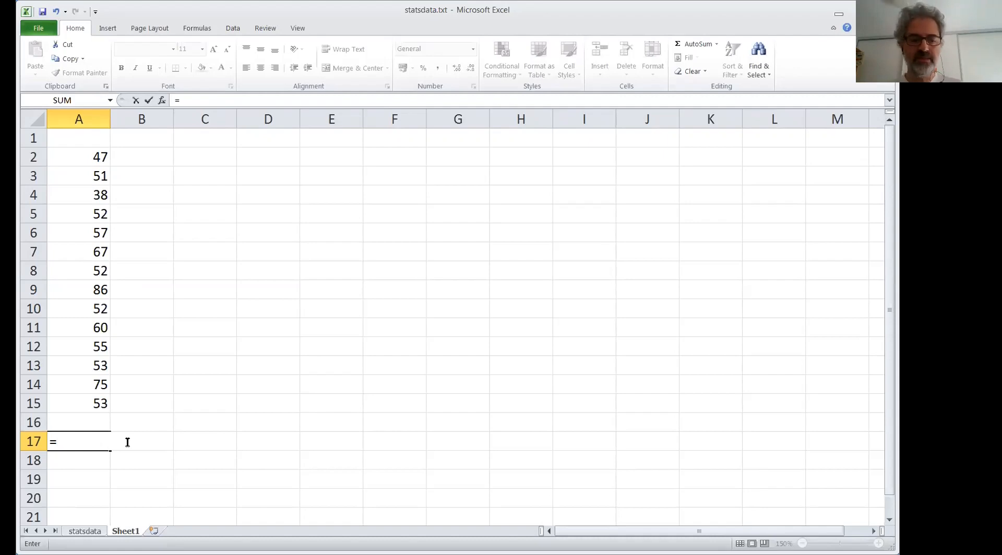
Step: Complete the formula in A17 as =SUM(A2:A15), selecting the whole data range as the argument
text(S)
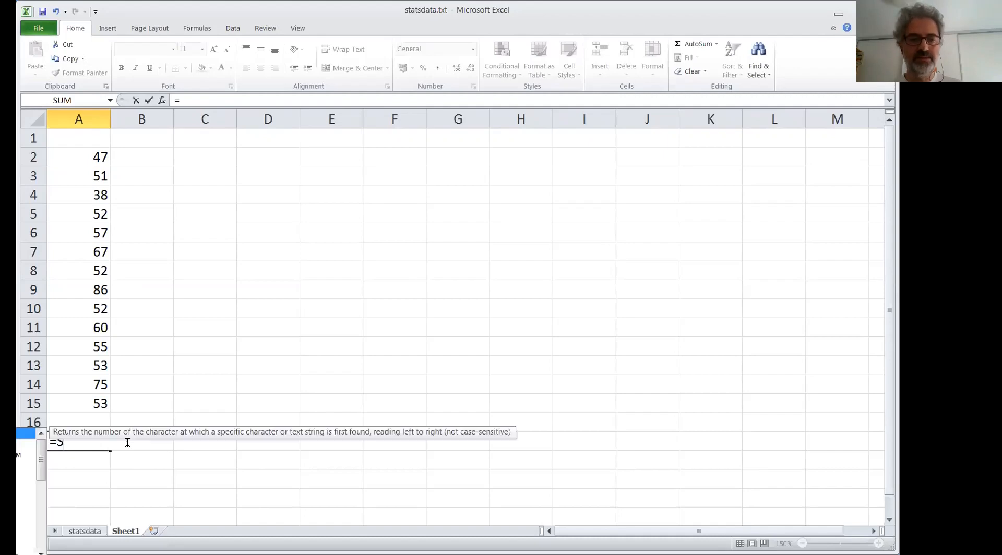
text(UM)
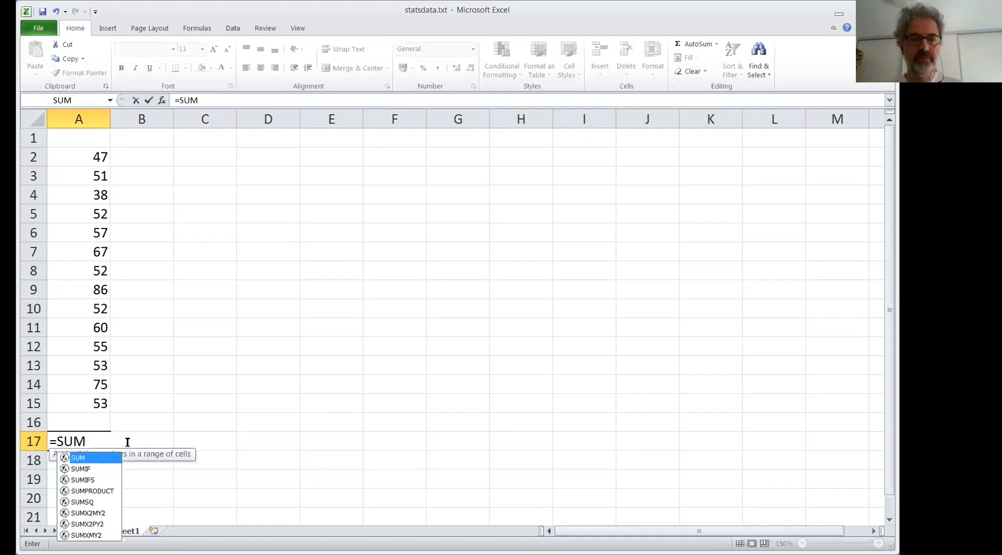
text(()
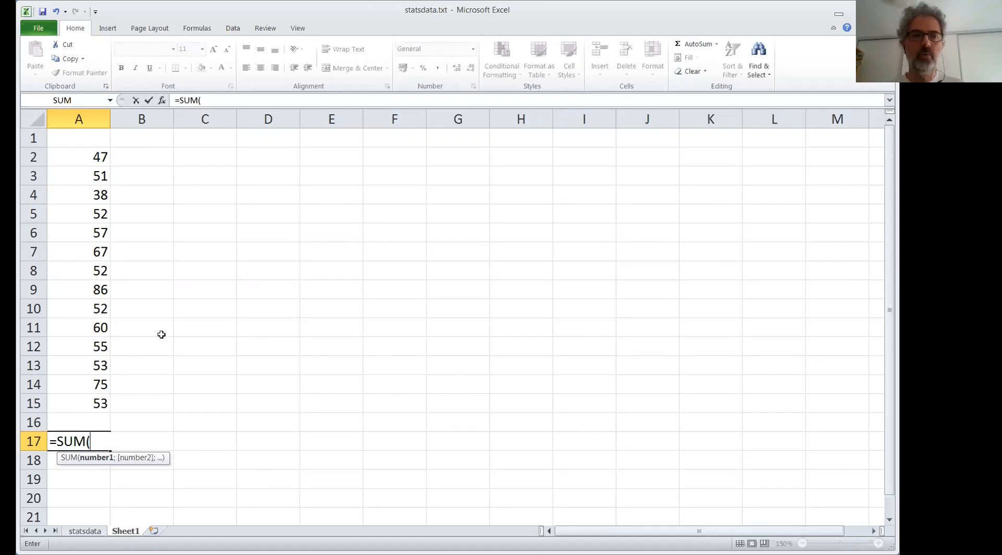
drag(78, 157, 75, 406)
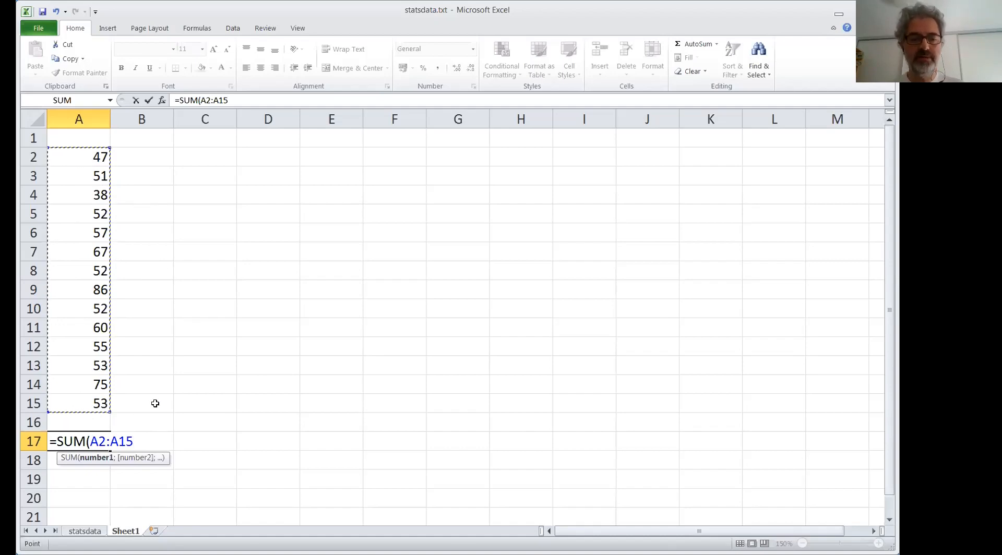
text())
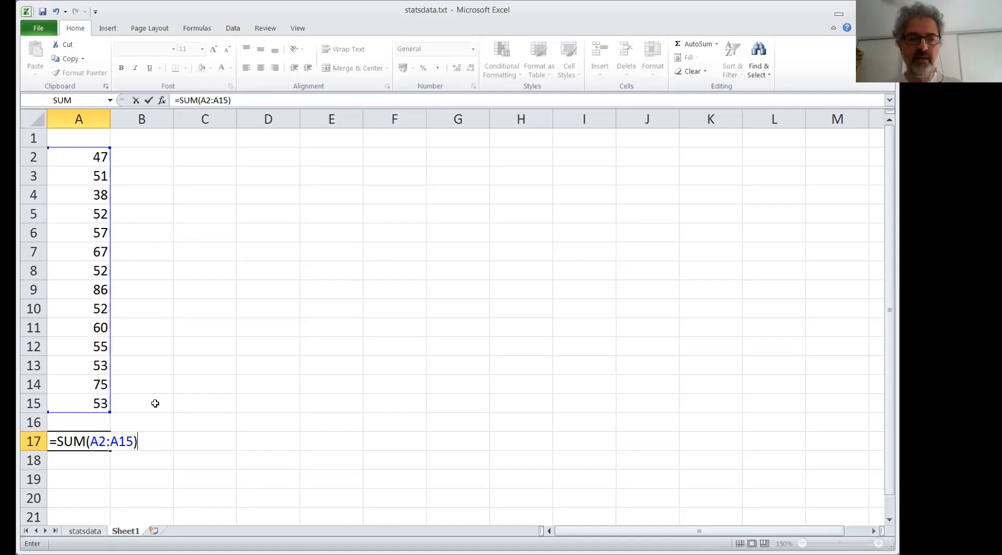
key(Return)
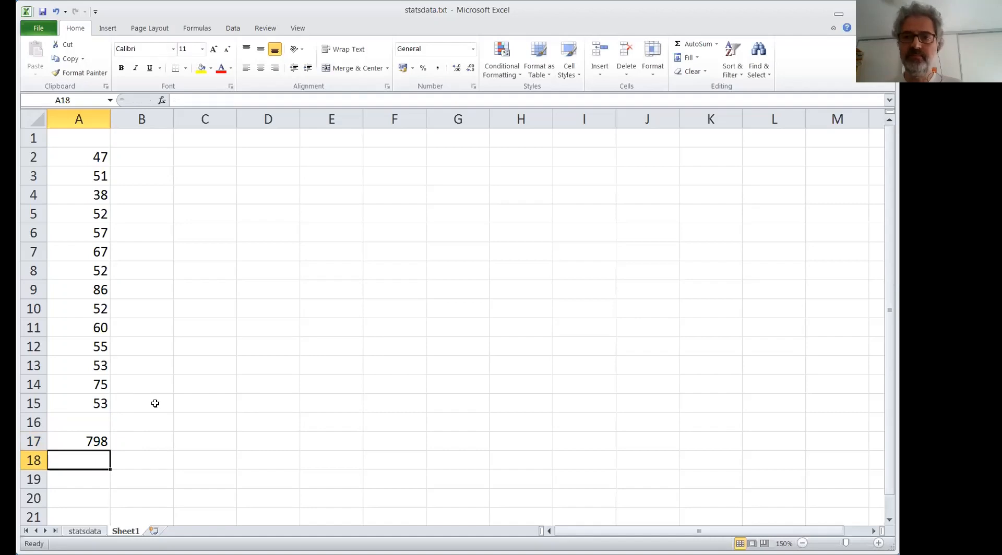
Step: Clear cell A17 and re-enter the formula =SUM(A2:A15), selecting the data range on the sheet
key(Up)
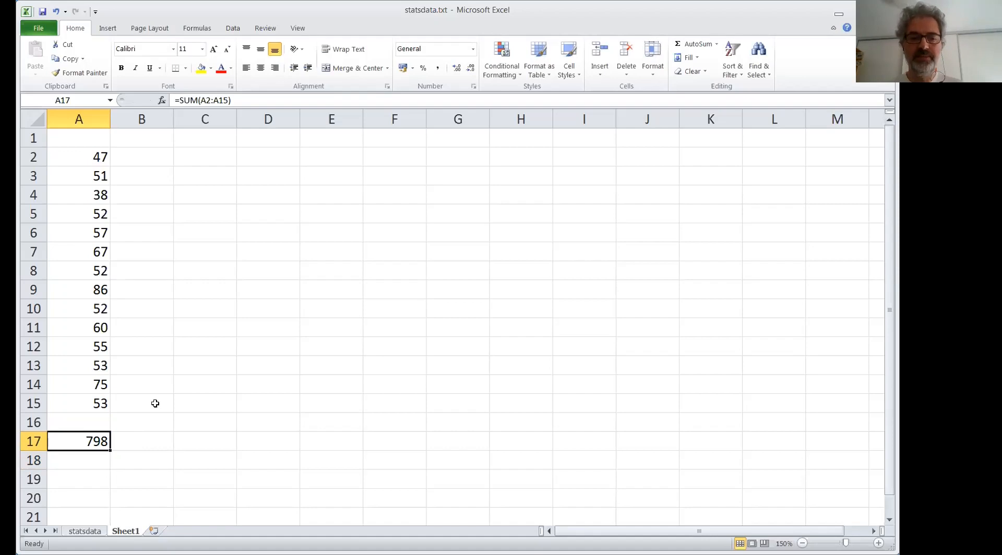
key(Delete)
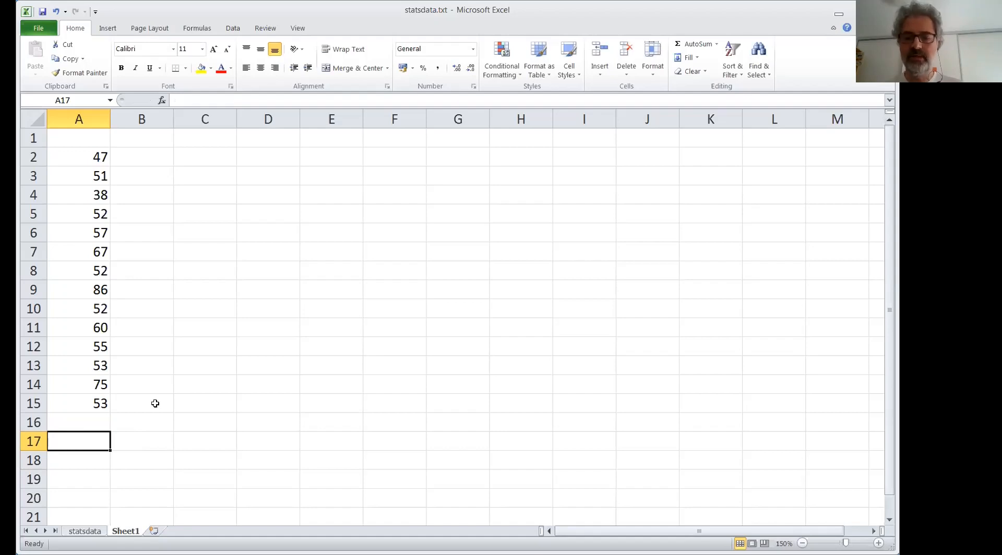
text(=)
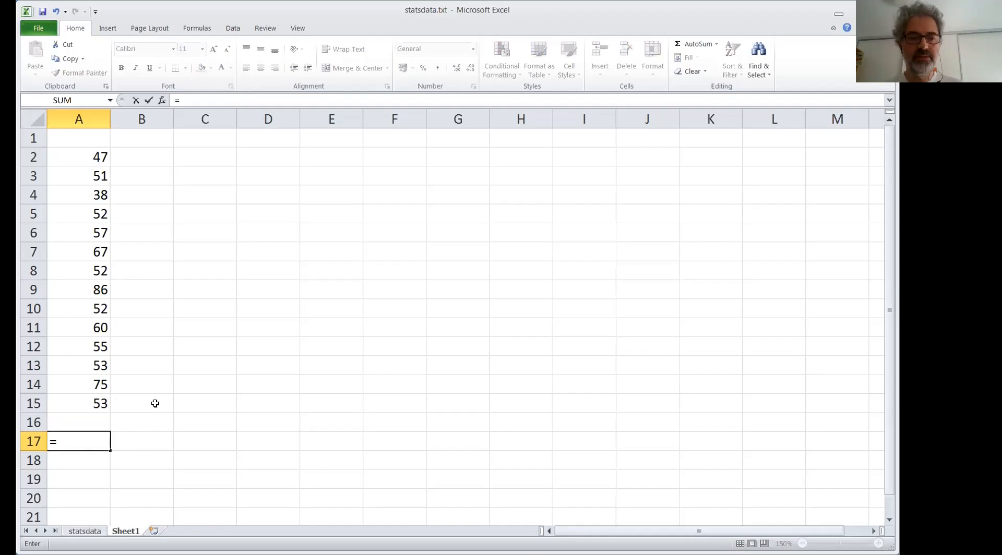
text(SUM()
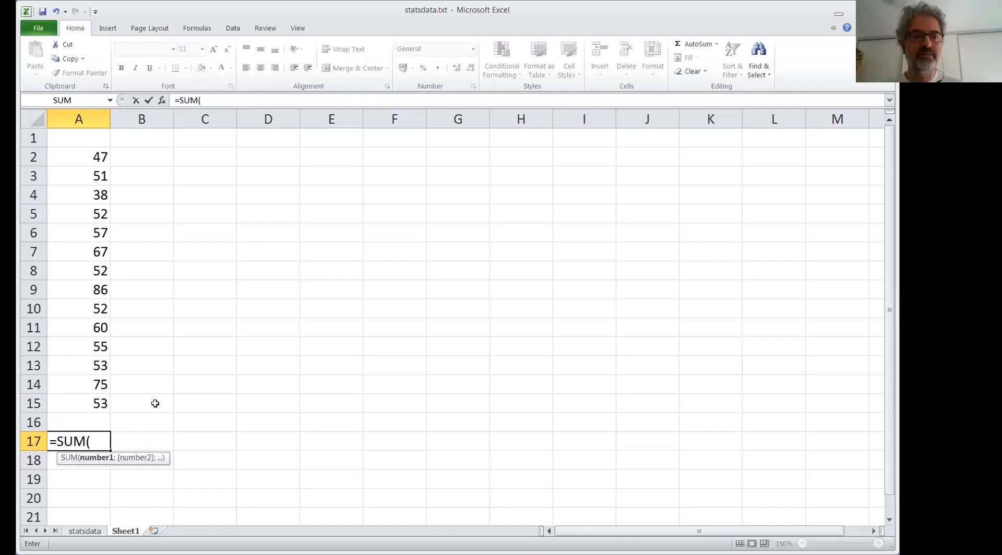
click(95, 157)
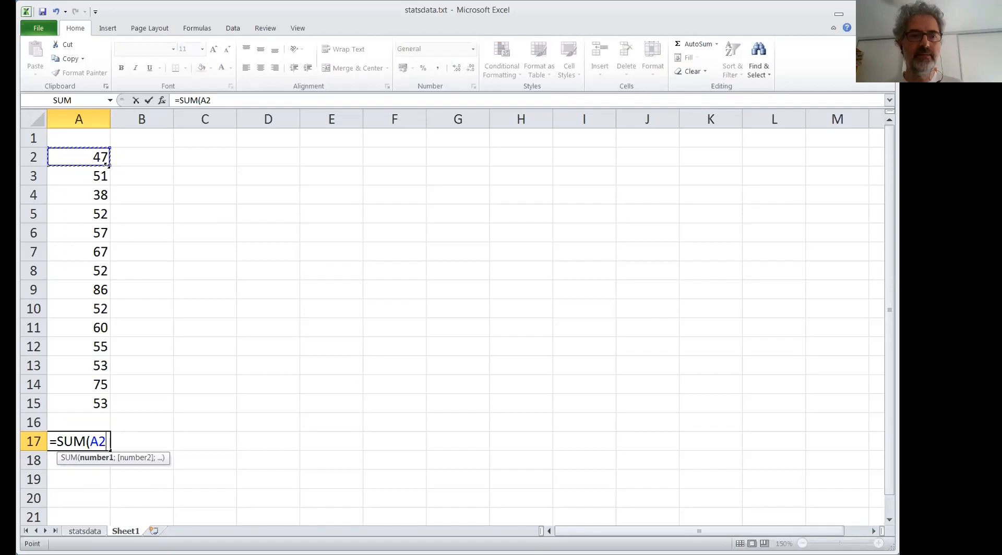
drag(107, 165, 97, 411)
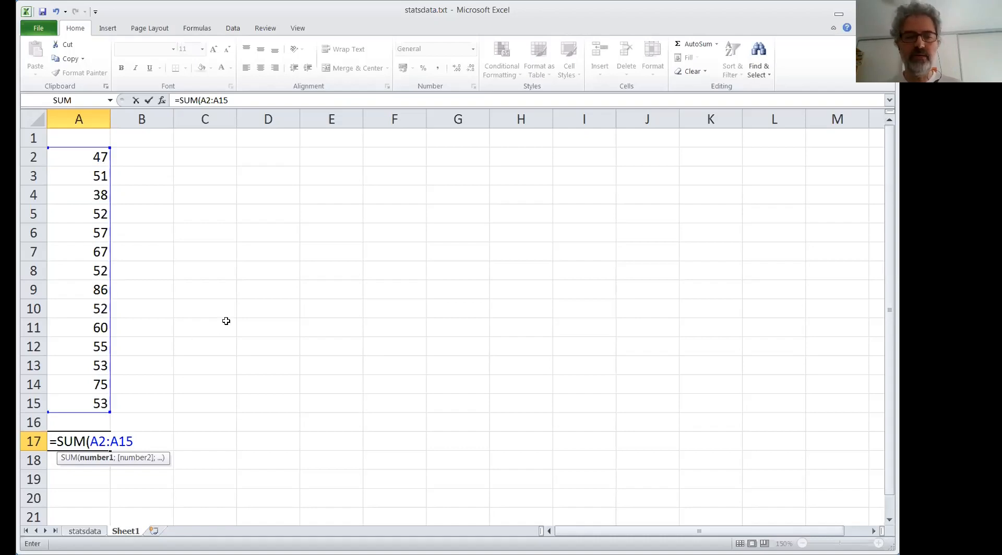
text())
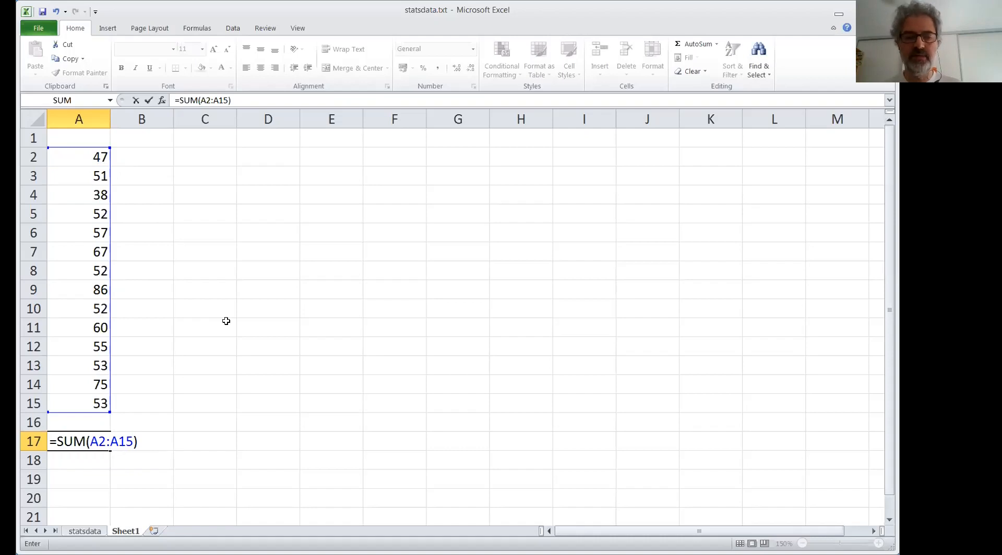
key(Return)
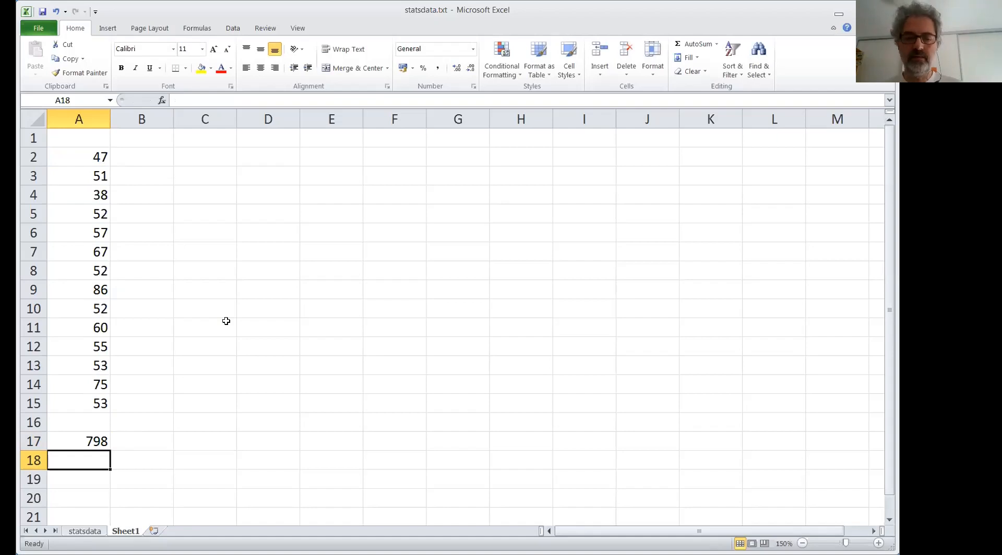
Step: Enter =COUNT(A2:A15) in cell A18, selecting the whole data column as the argument
text(=)
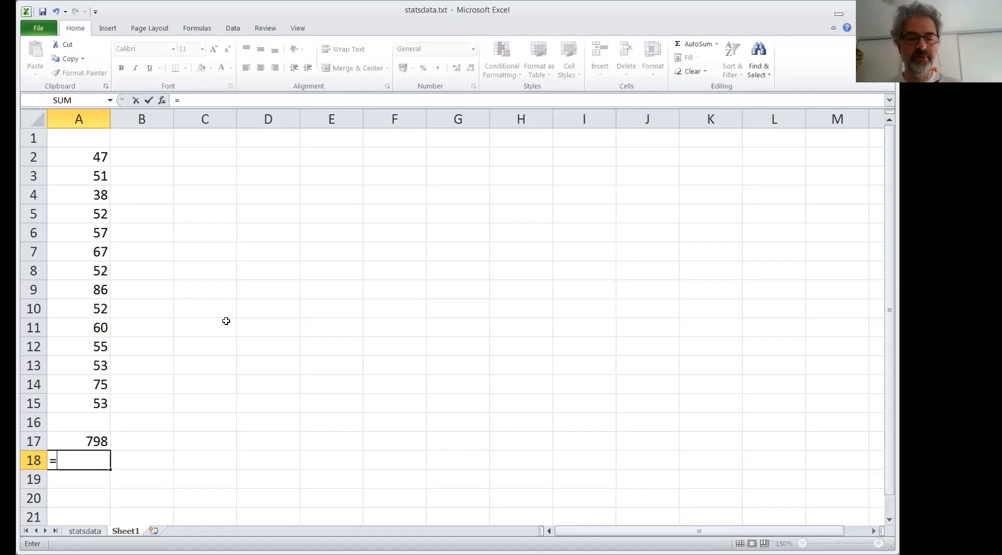
text(C)
text(OUNT)
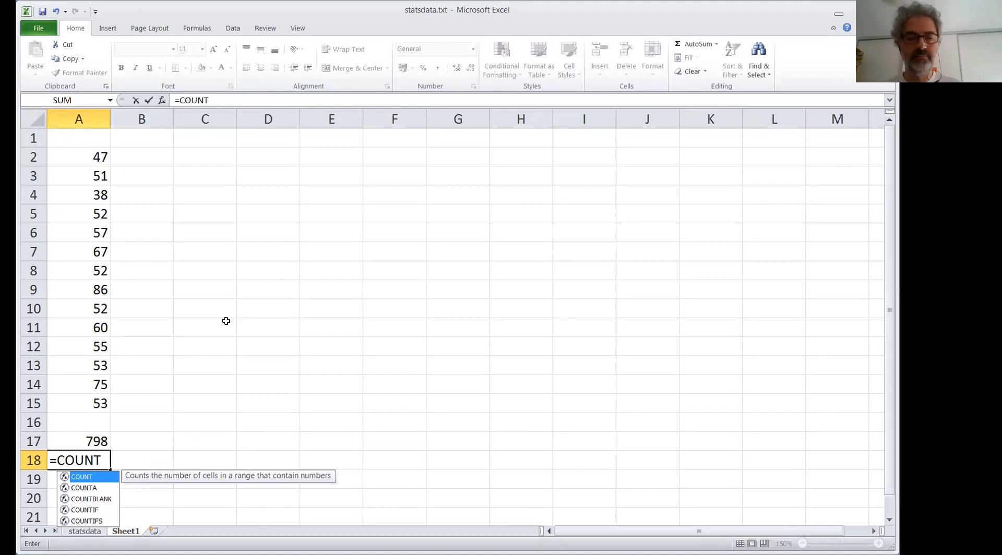
text(()
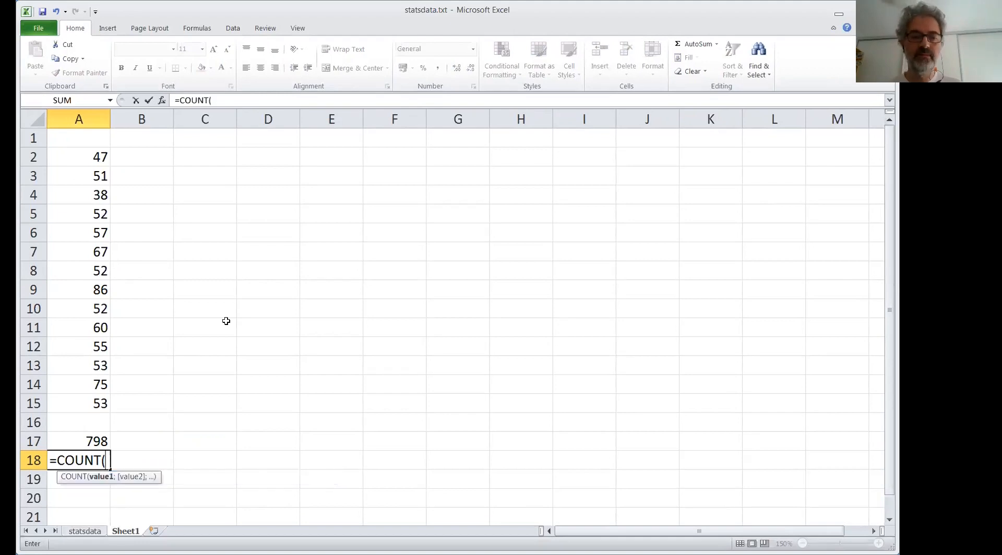
click(93, 156)
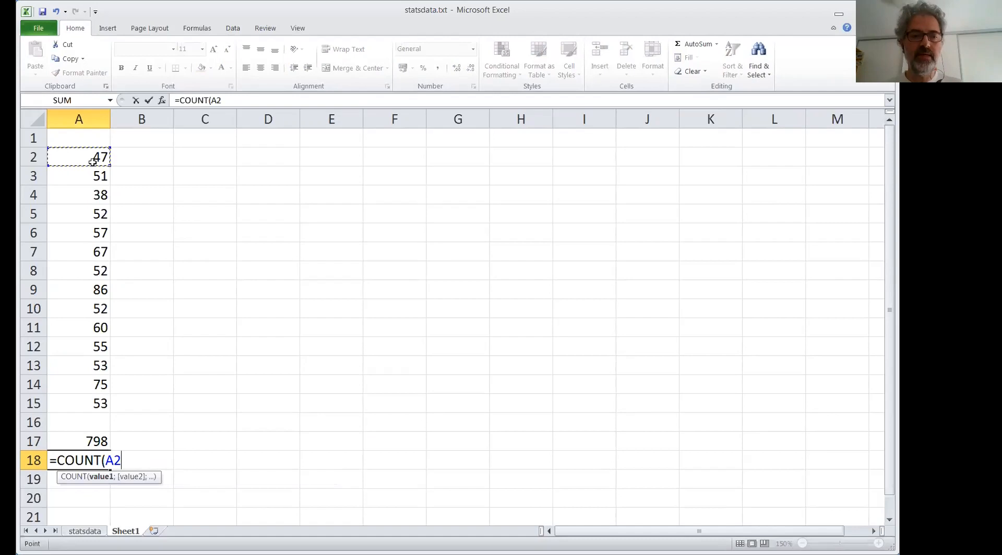
drag(93, 162, 90, 399)
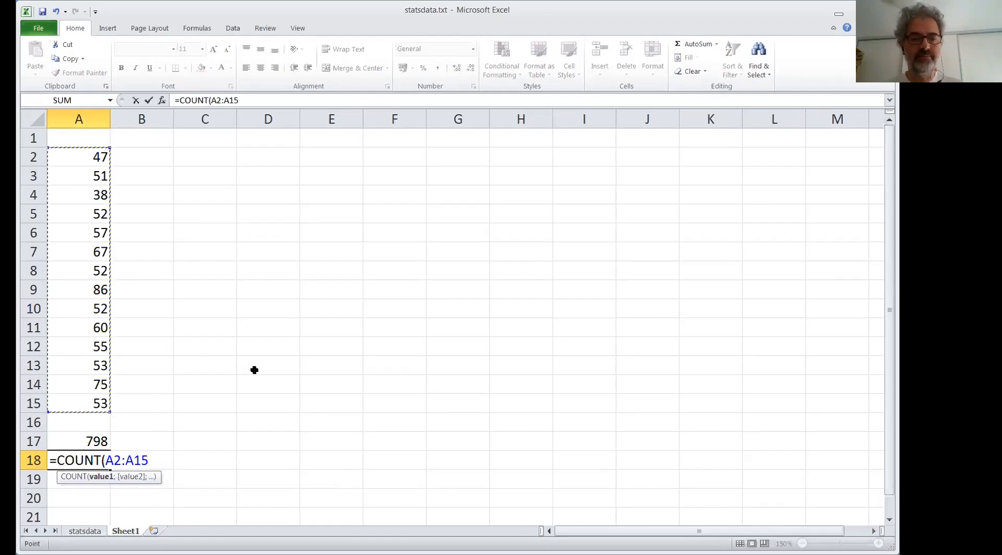
text())
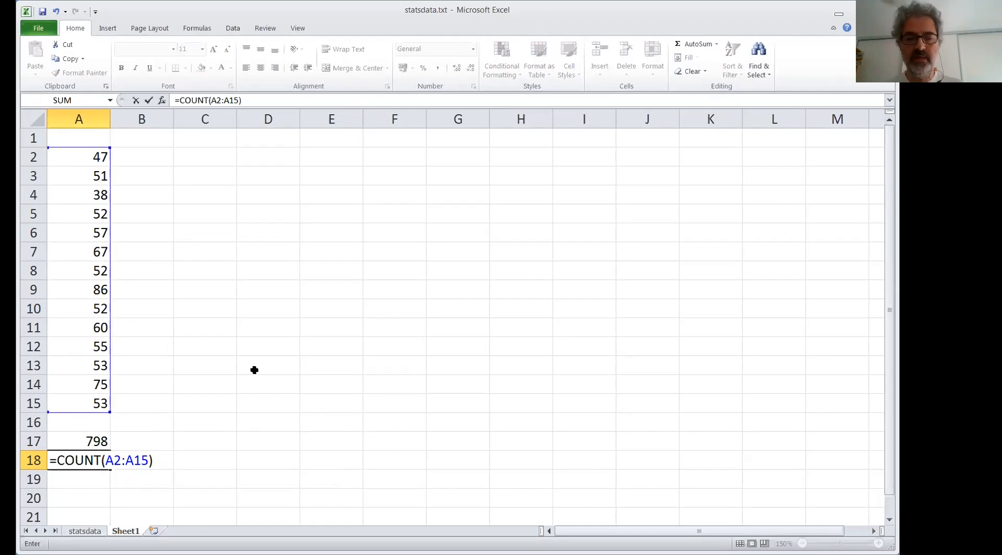
key(Return)
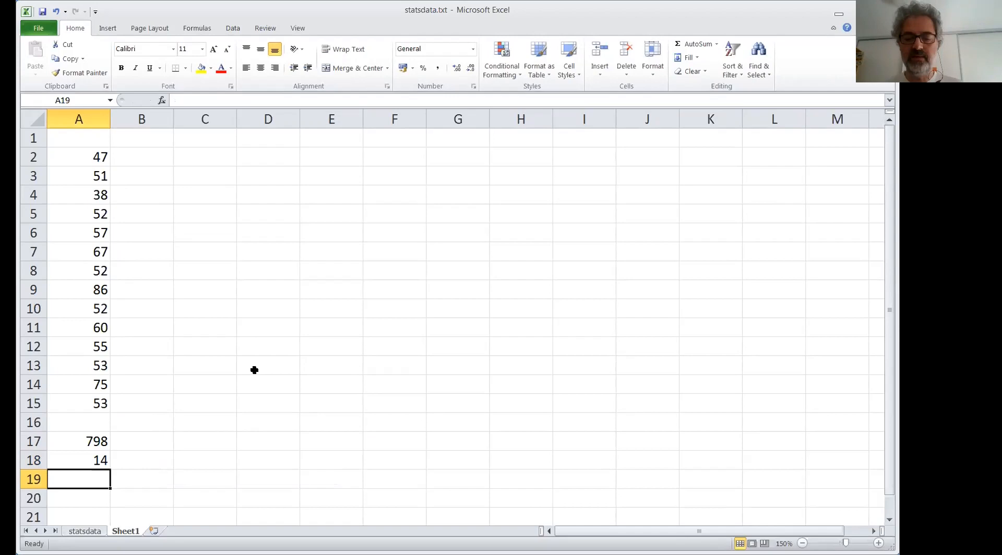
Step: Enter the formula =A17/A18 in cell A19 to divide the sum by the count
text(=)
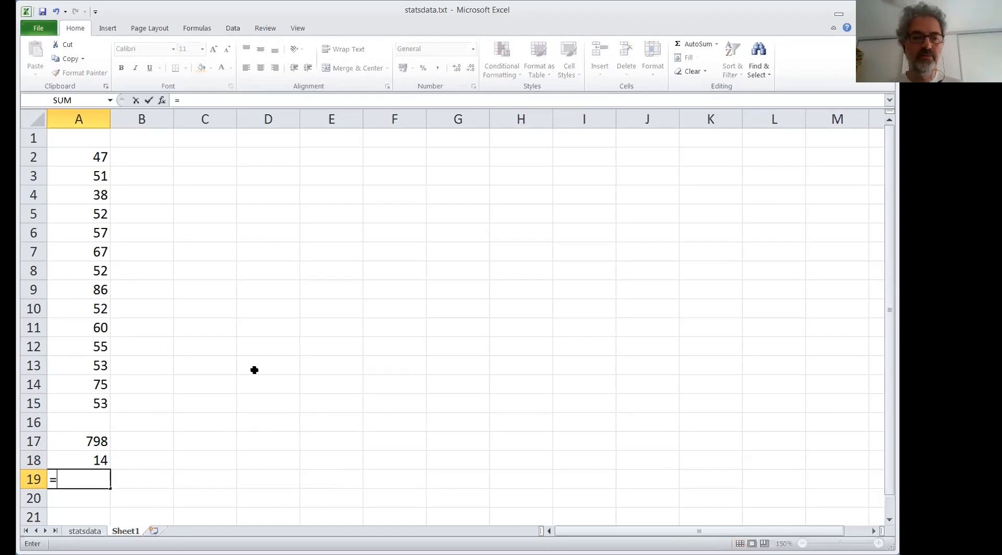
click(78, 442)
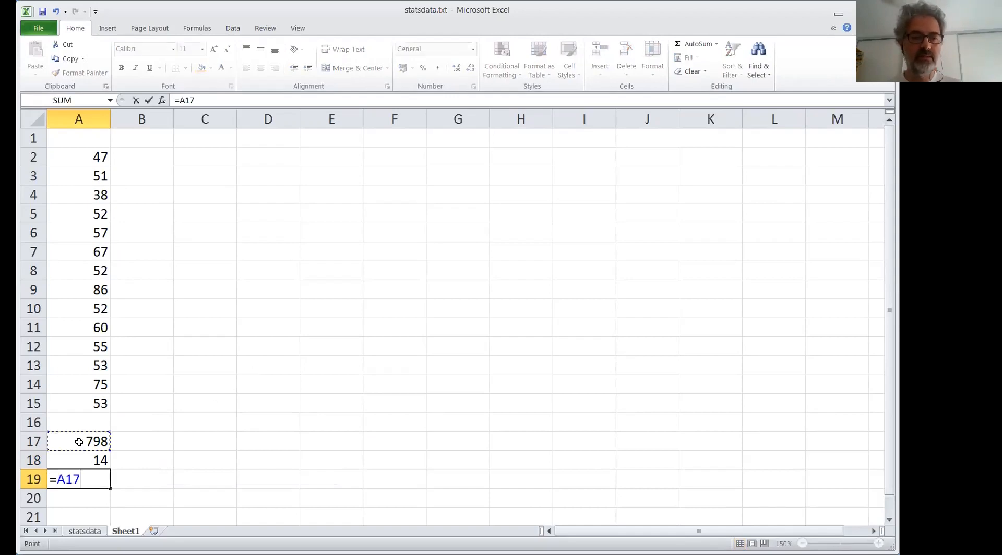
text(/)
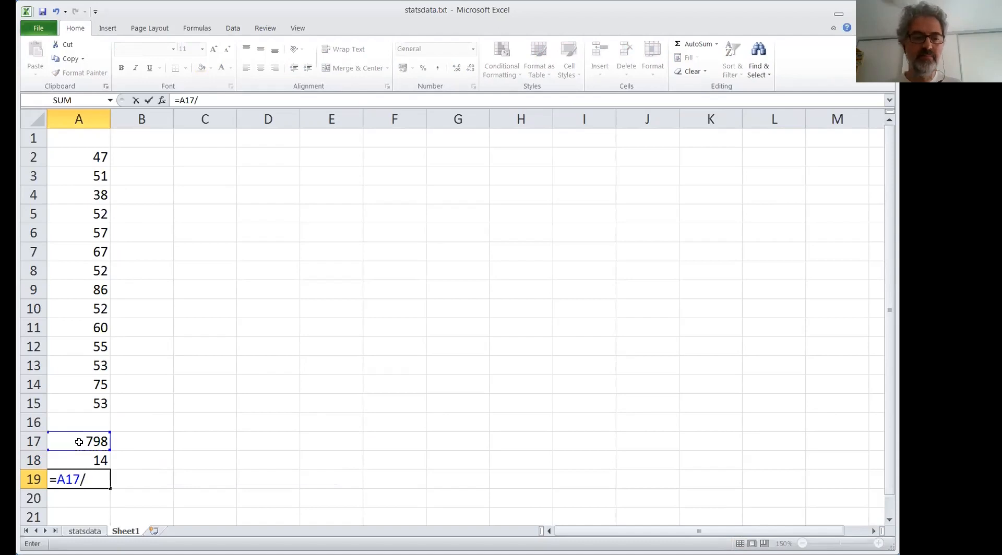
click(81, 457)
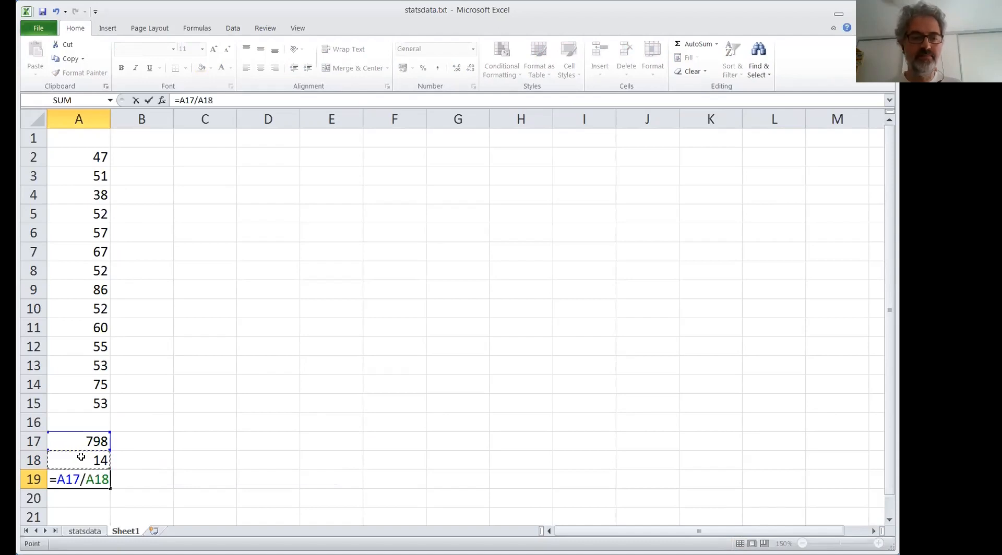
key(Return)
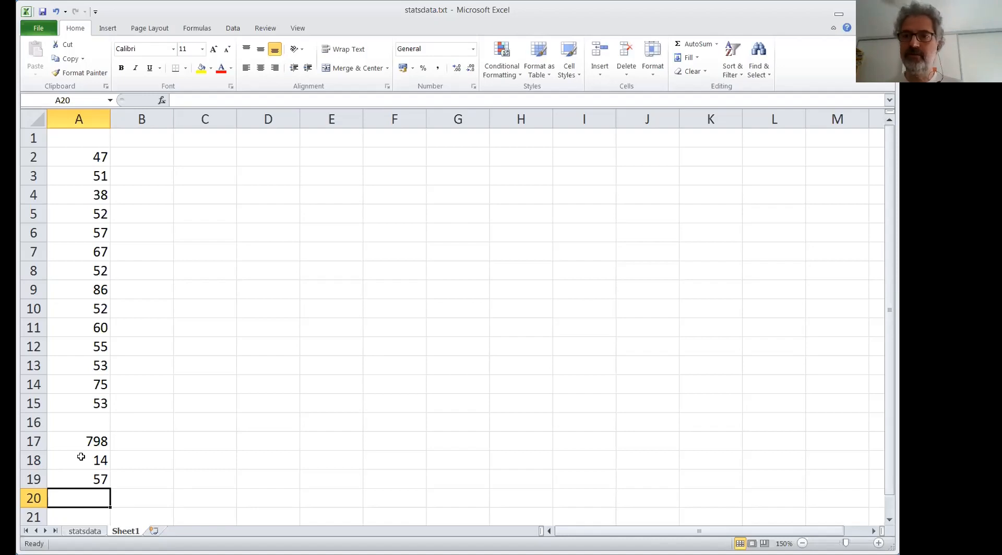
Step: Enter =AVERAGE(A2:A15) in cell A20, selecting the whole data column as the argument
text(=A)
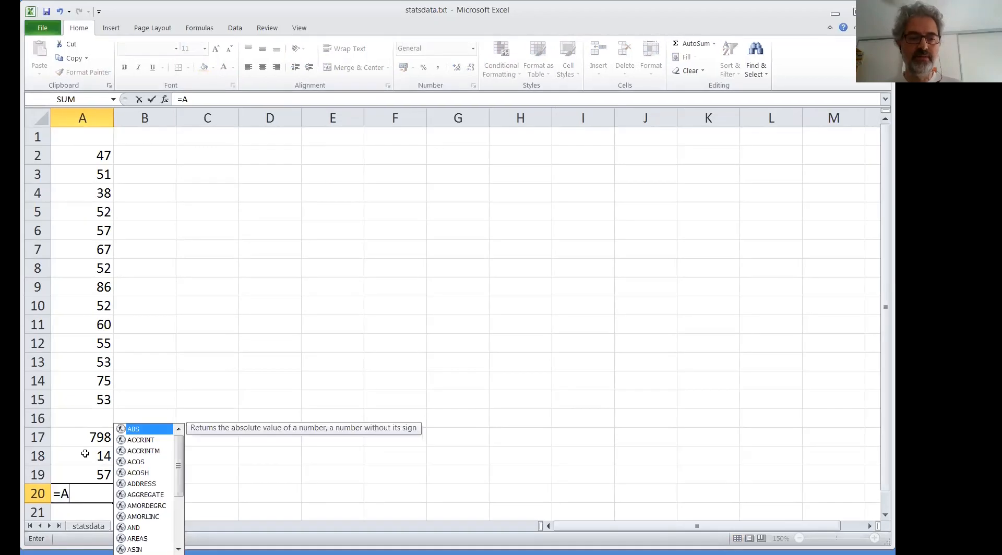
text(VERAGE)
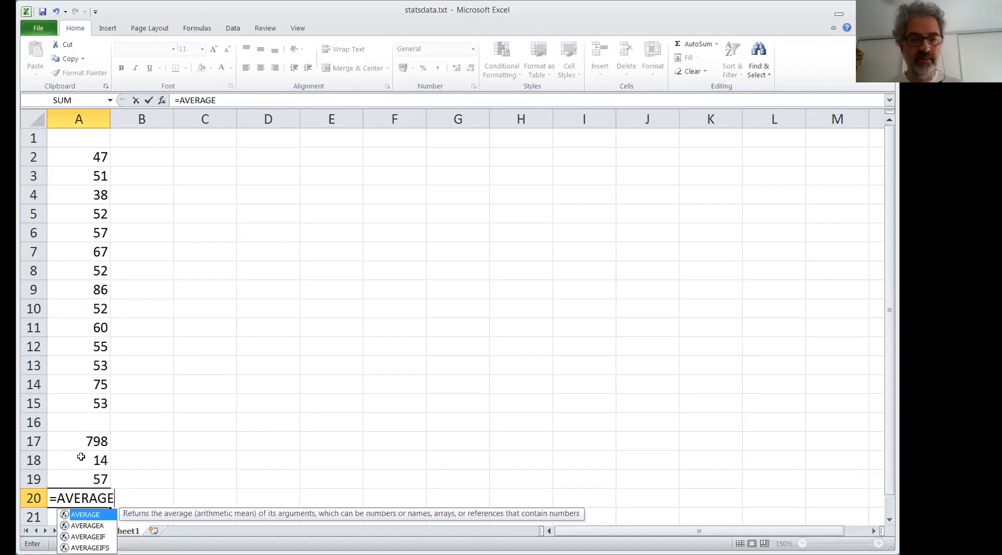
text(()
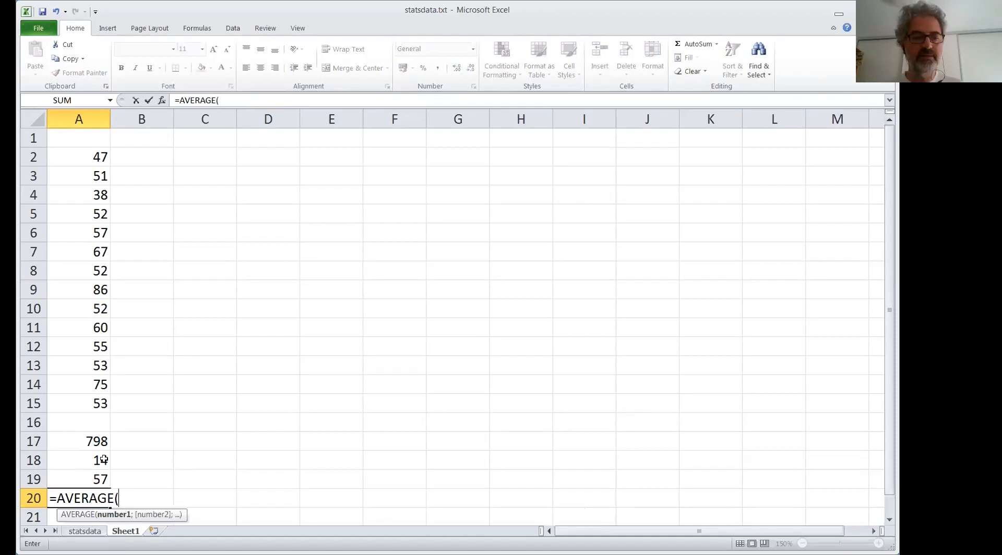
click(93, 157)
drag(93, 156, 93, 404)
text())
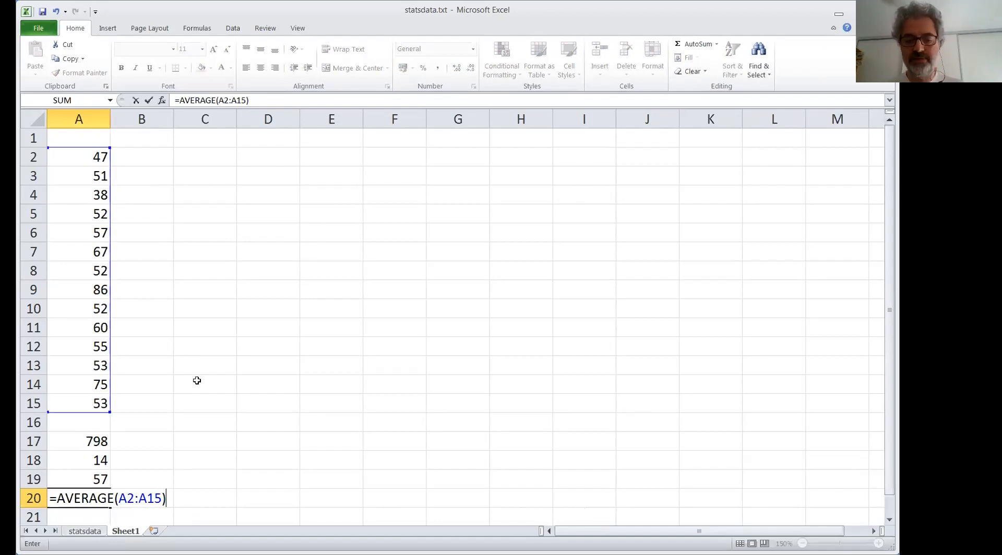
key(Return)
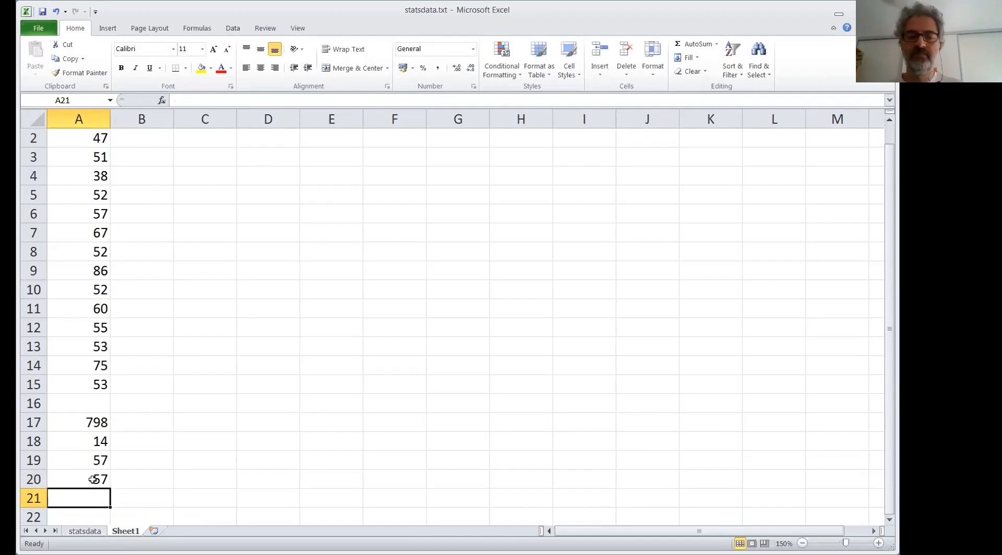
Step: Label both mean results by entering M in cells B19 and B20
click(134, 461)
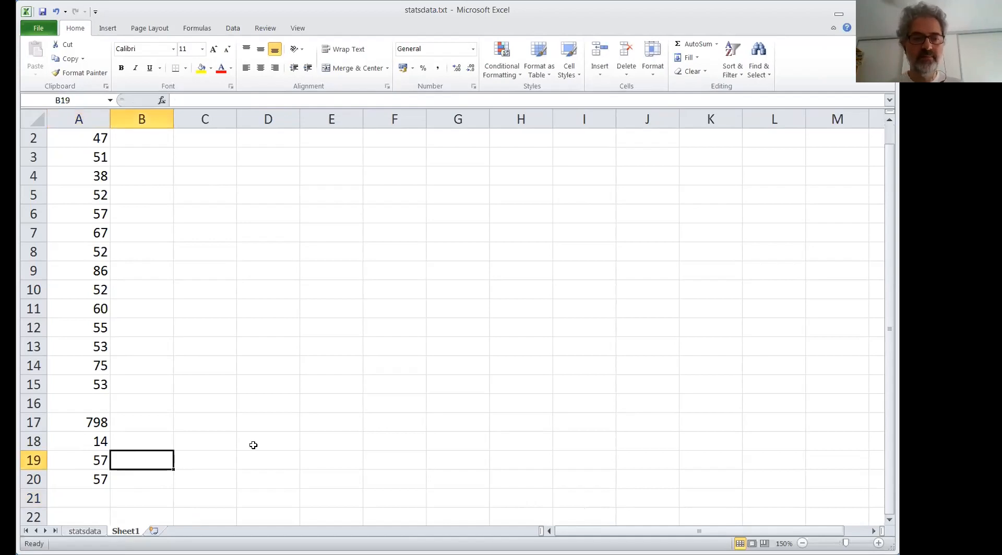
text(m)
key(BackSpace)
text(M)
key(Return)
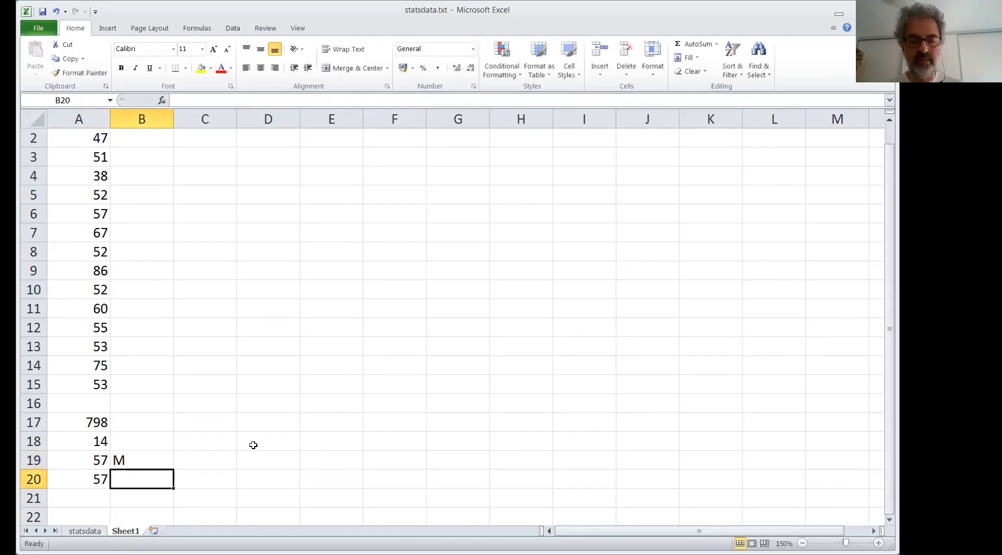
text(M)
key(Up)
Step: Label the count with N in cell B18 and the total with SUM in cell B17
key(Up)
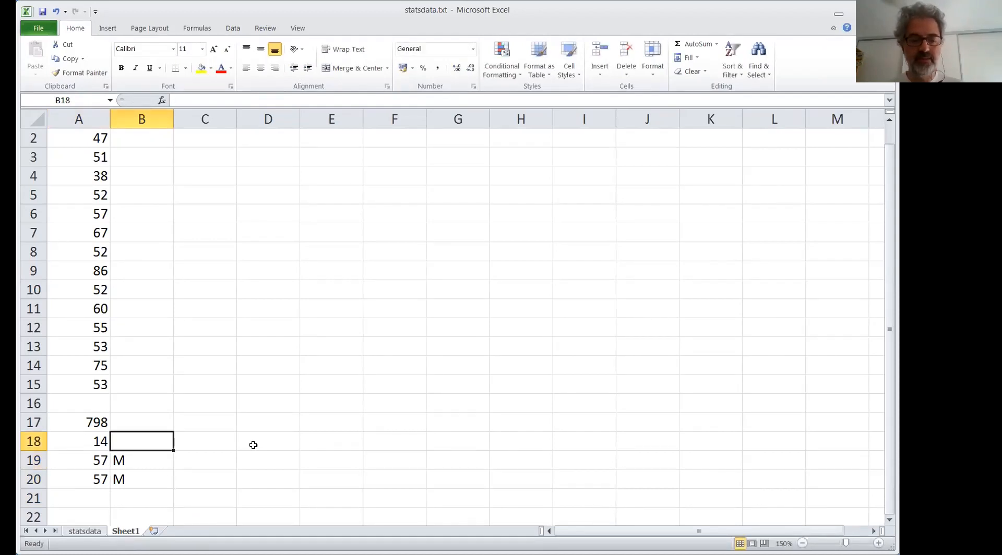
text(N)
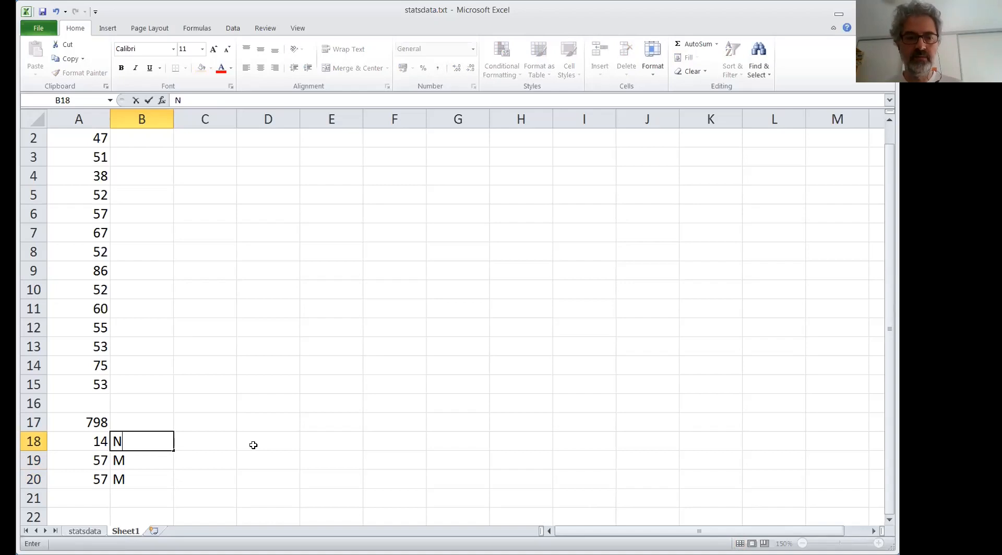
key(Up)
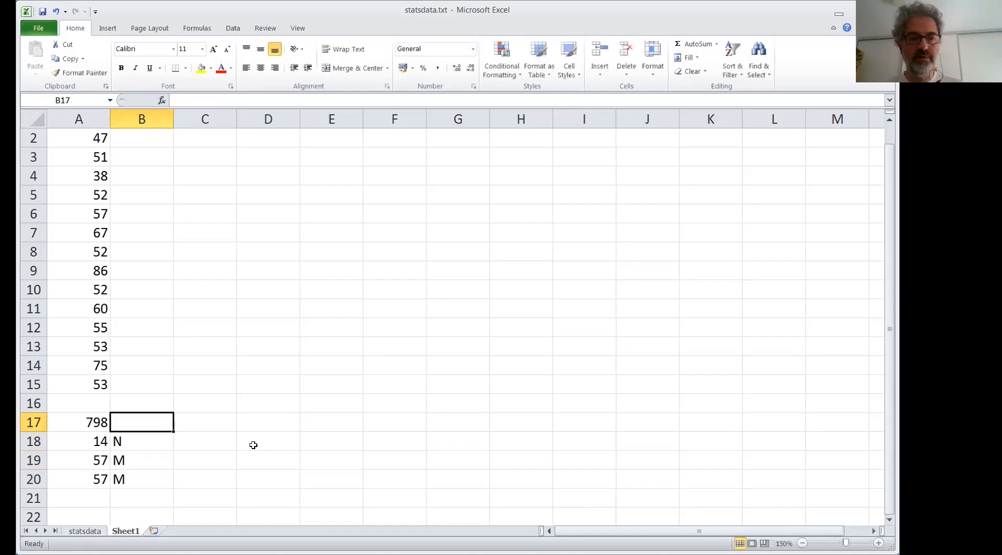
text(SUM)
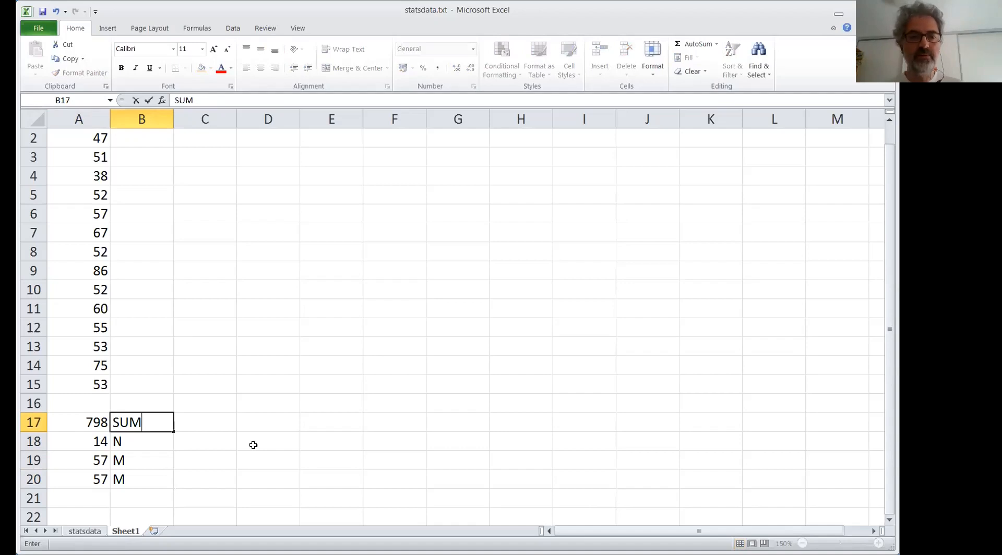
key(Return)
key(Up)
key(Down)
key(Down)
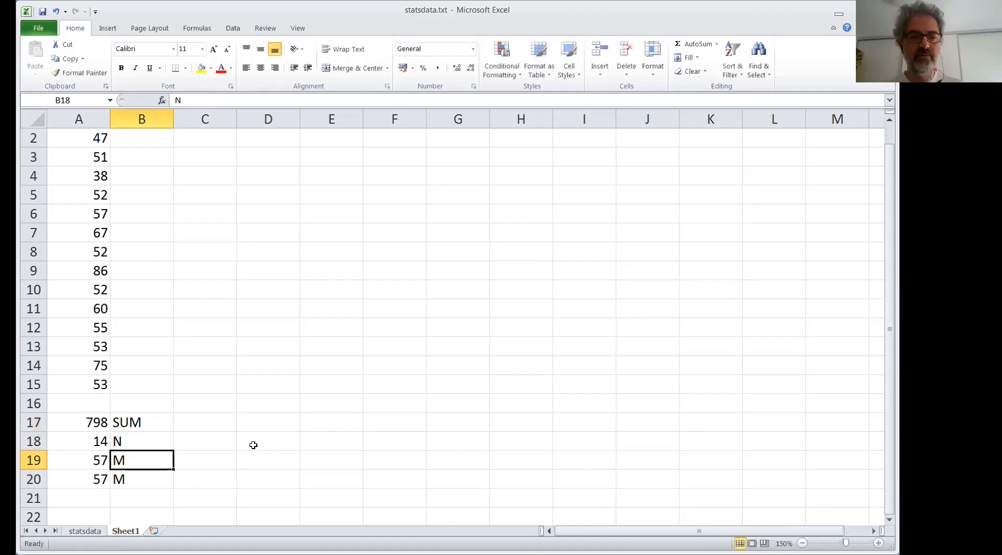
key(Up)
key(Up)
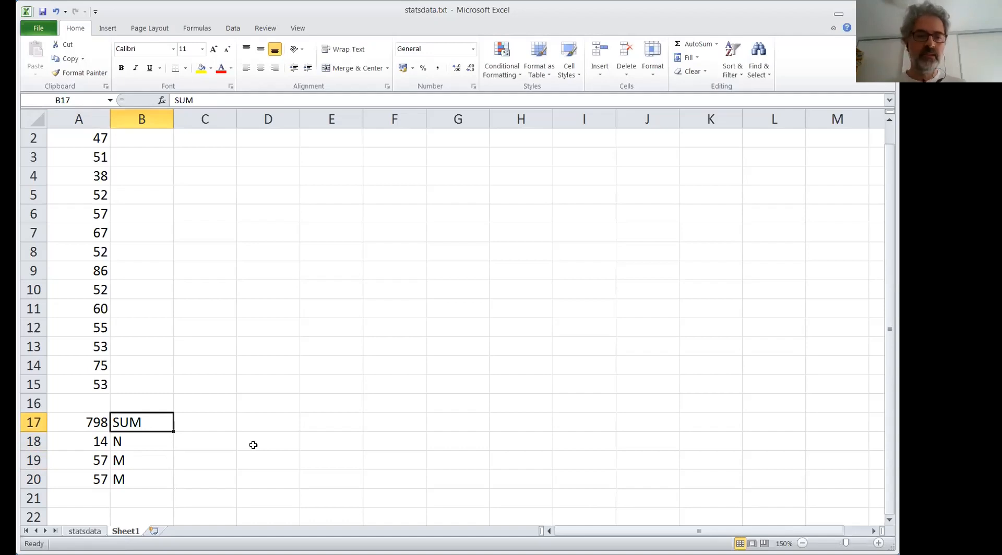
Step: Enter the formula =A2-A19 in cell B2 to subtract the mean from the first data value
scroll(253, 444, up, 1)
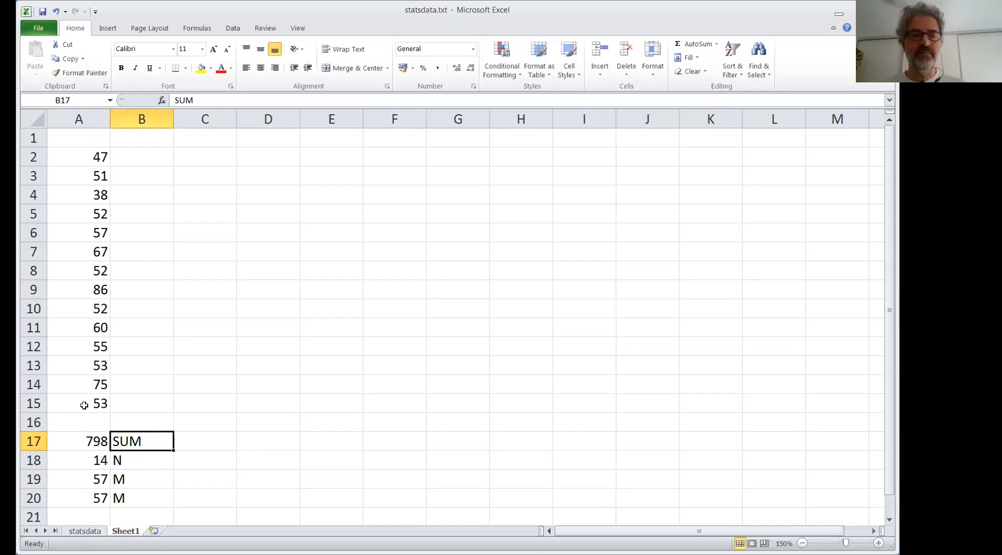
click(151, 153)
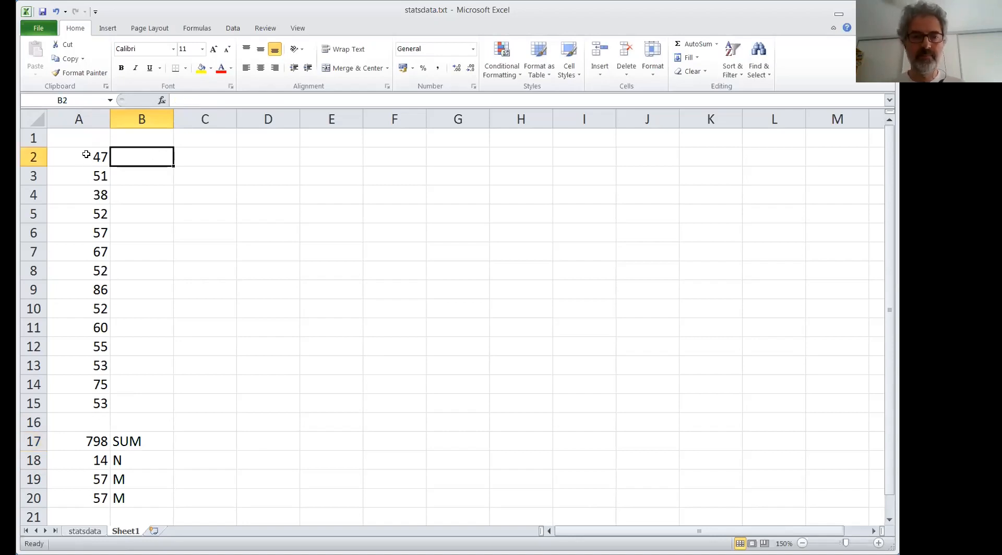
text(=)
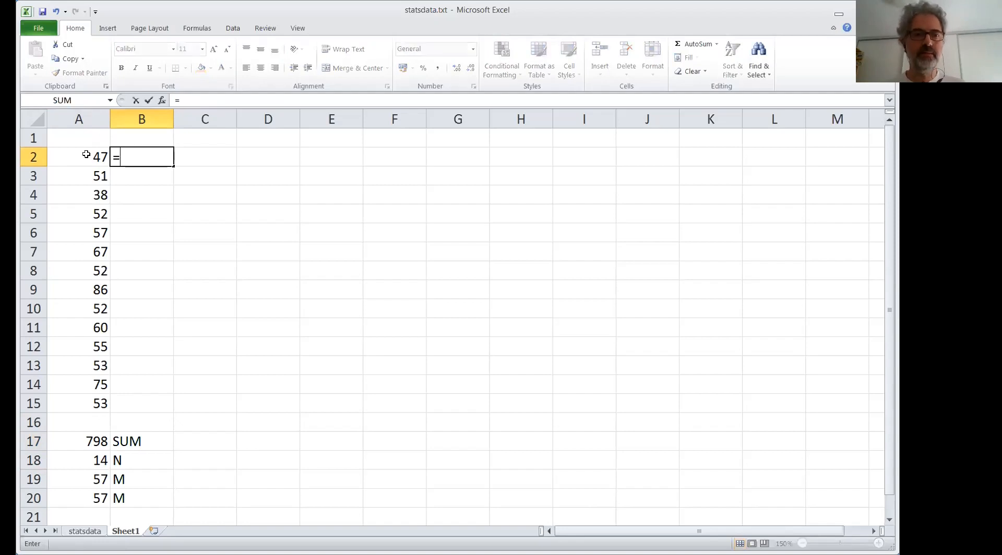
click(86, 154)
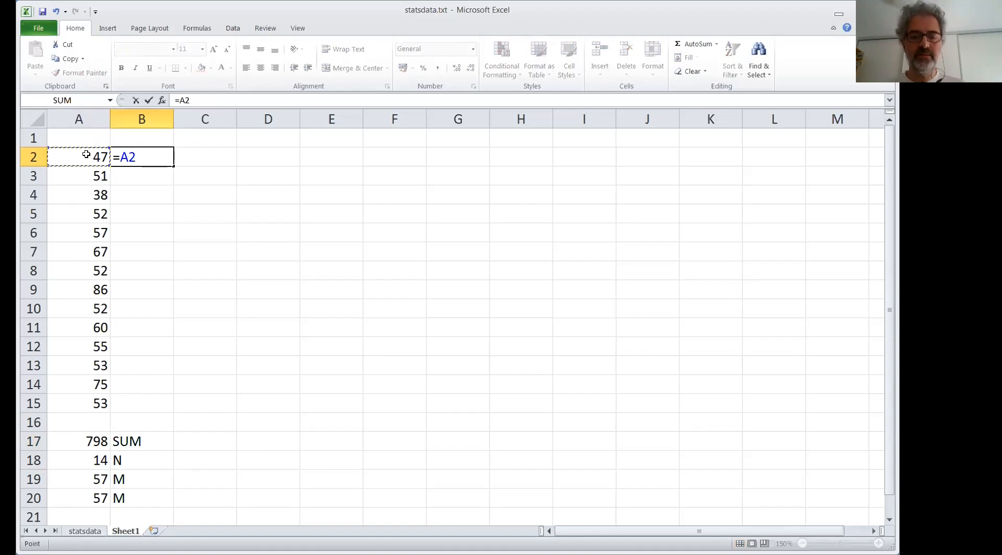
text(-)
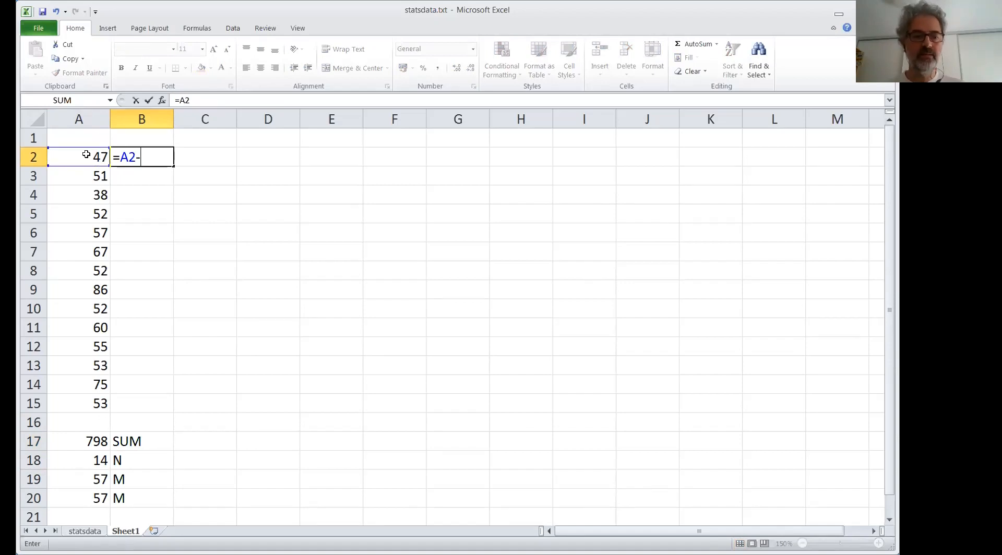
click(92, 477)
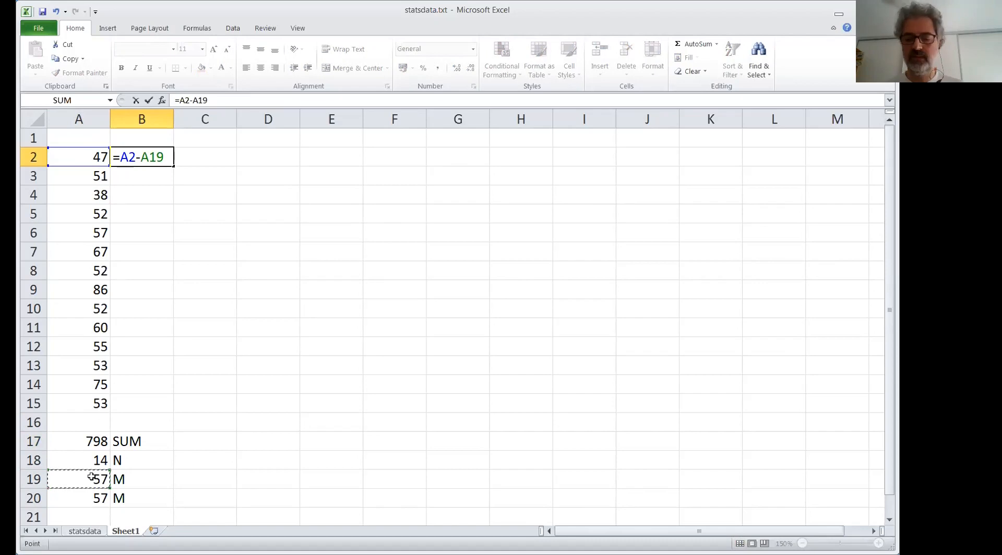
key(Return)
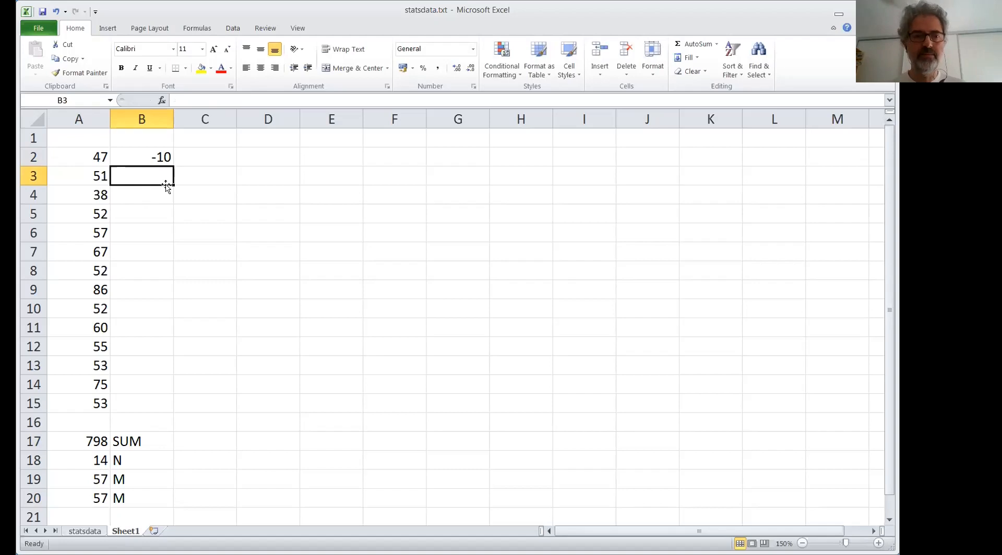
Step: Enter the formula =A3-A19 in cell B3 to subtract the mean from the second data value
text(=)
click(88, 178)
text(-)
click(88, 479)
key(Return)
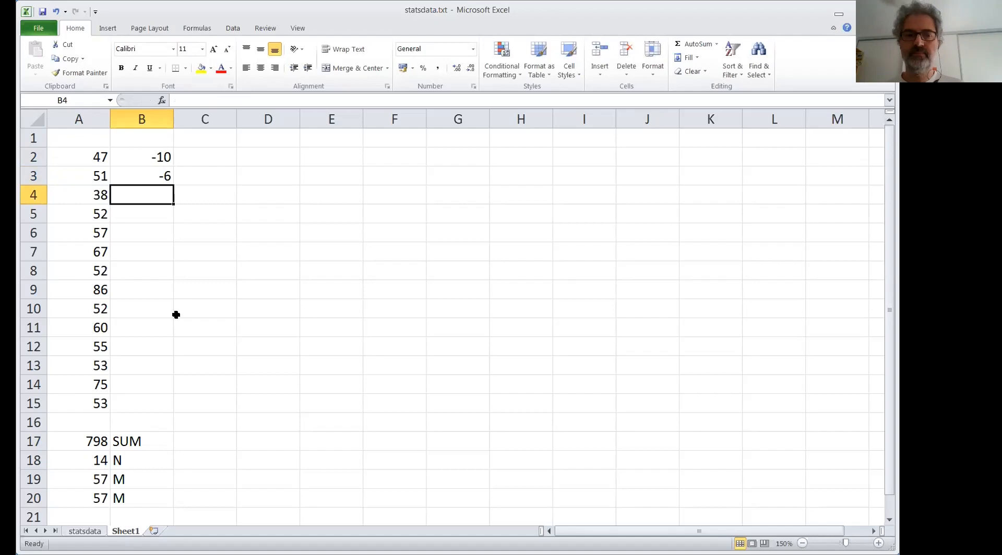
Step: Clear cell B3 and fill the formula from B2 down through B15
click(157, 176)
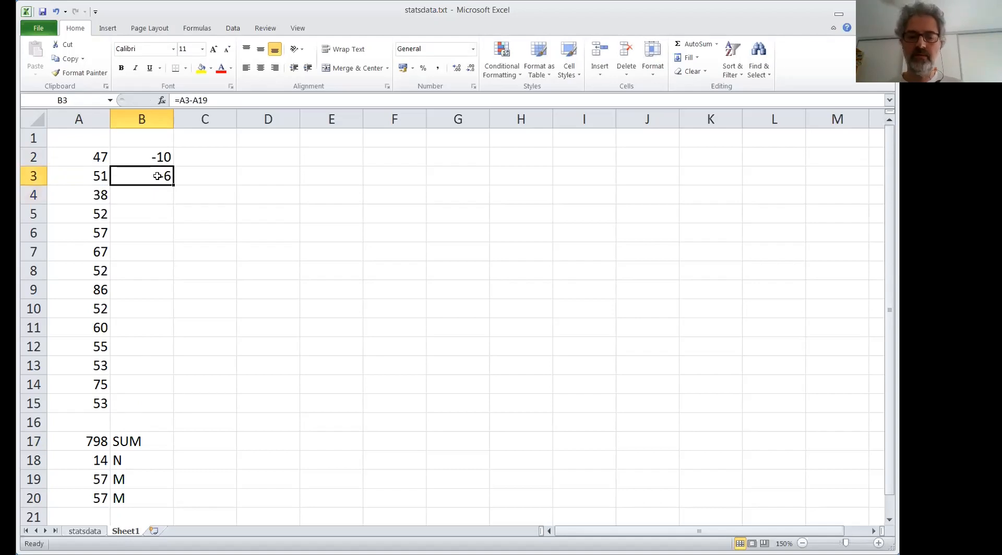
key(Delete)
click(160, 156)
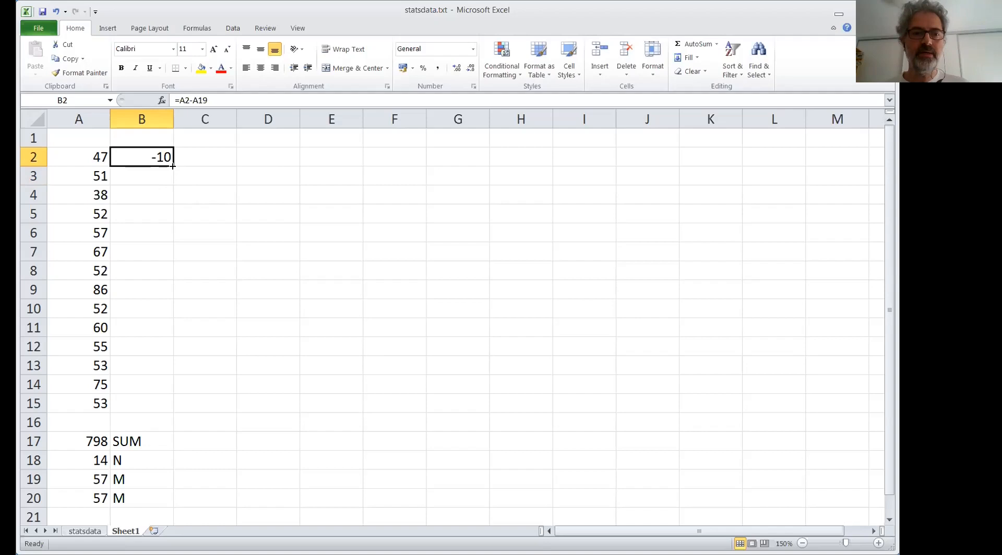
drag(173, 166, 161, 407)
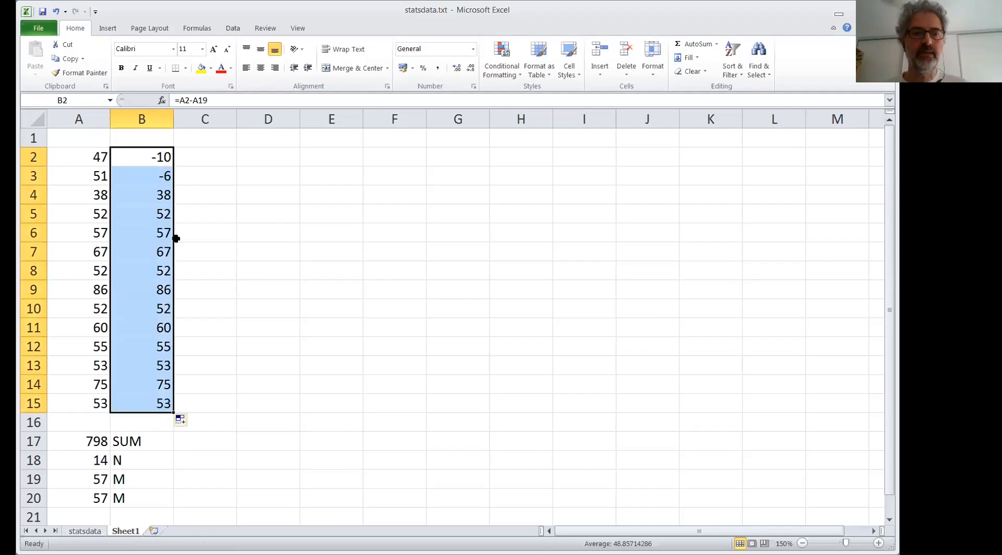
Step: Inspect which cells the formulas in B2, B3 and B4 refer to, leaving the formulas as they are
click(159, 158)
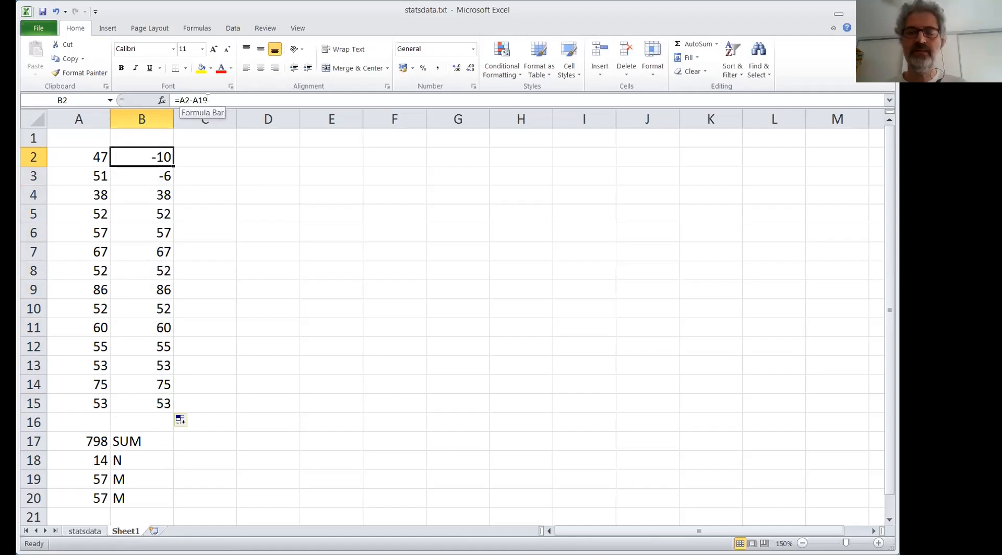
click(151, 177)
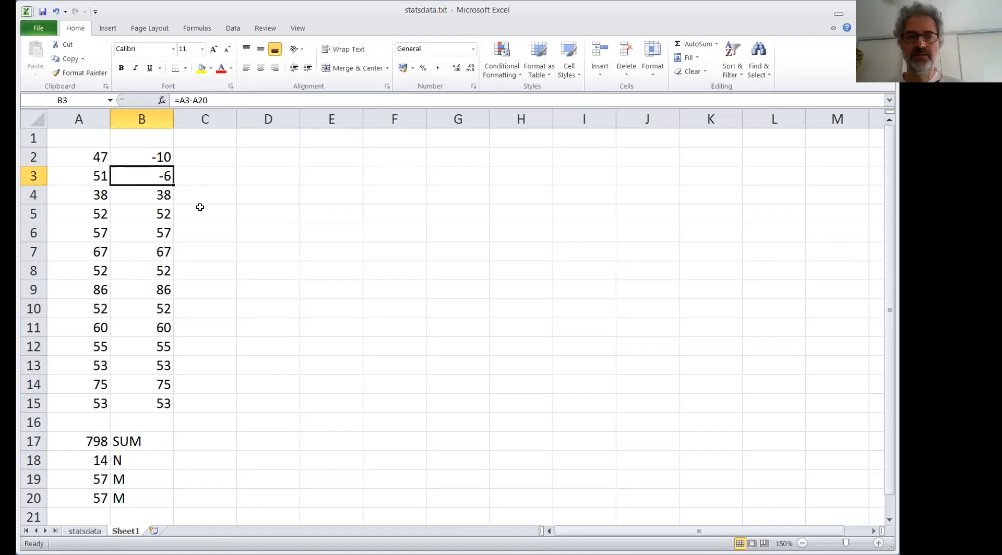
click(148, 157)
click(248, 103)
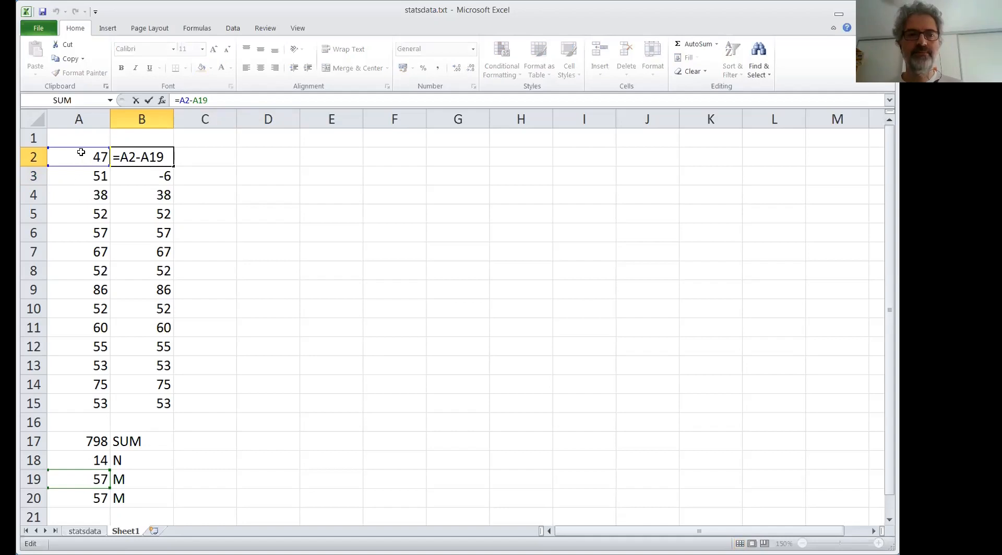
key(ctrl+Return)
click(161, 178)
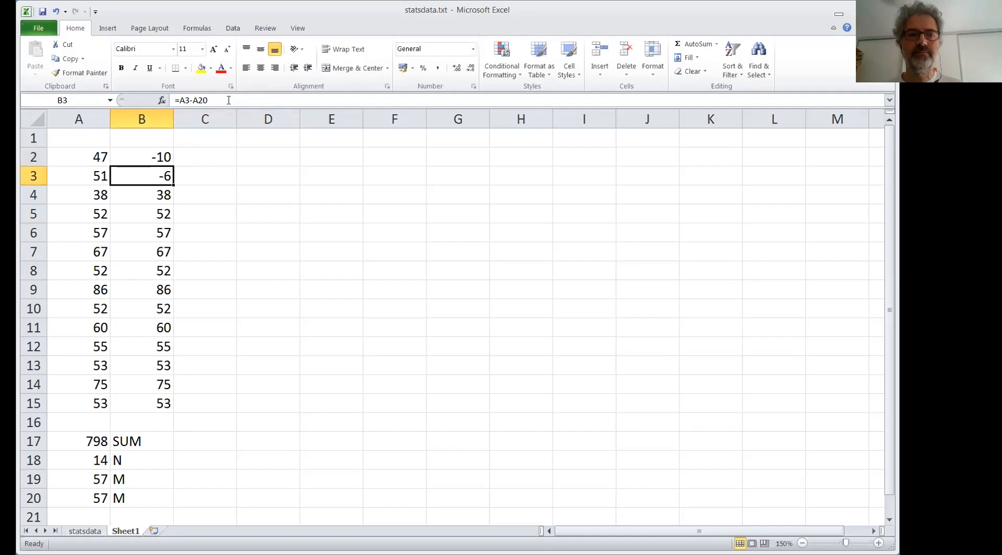
click(229, 100)
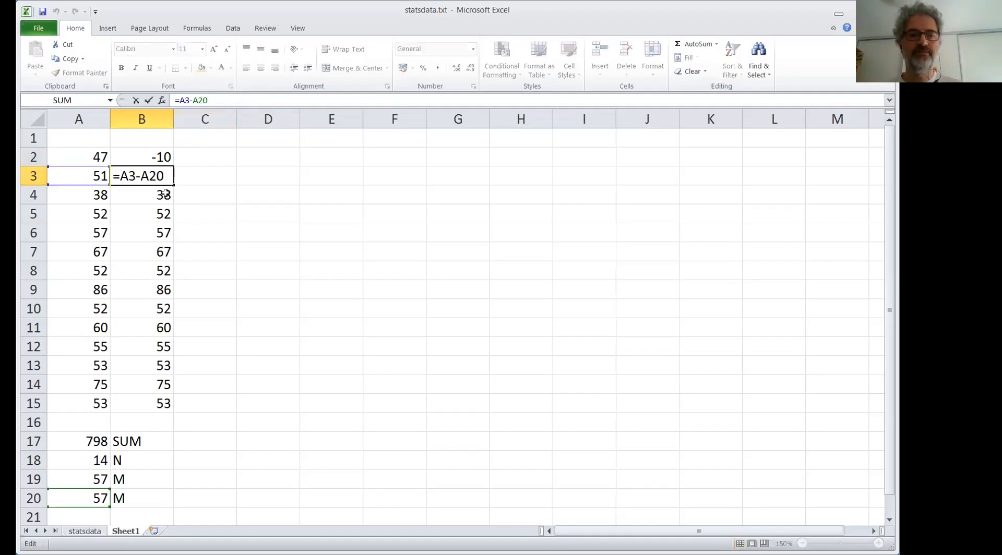
key(Return)
click(231, 101)
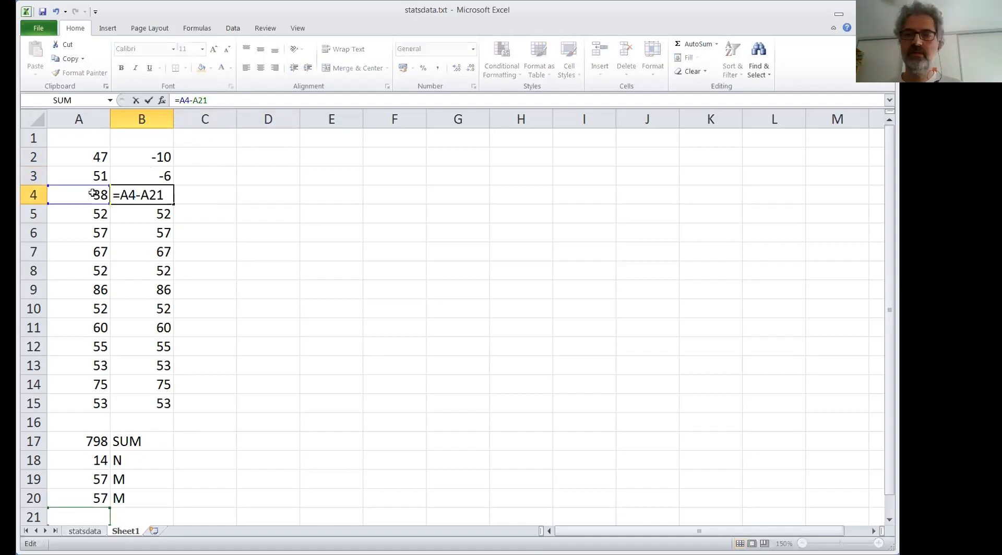
key(Escape)
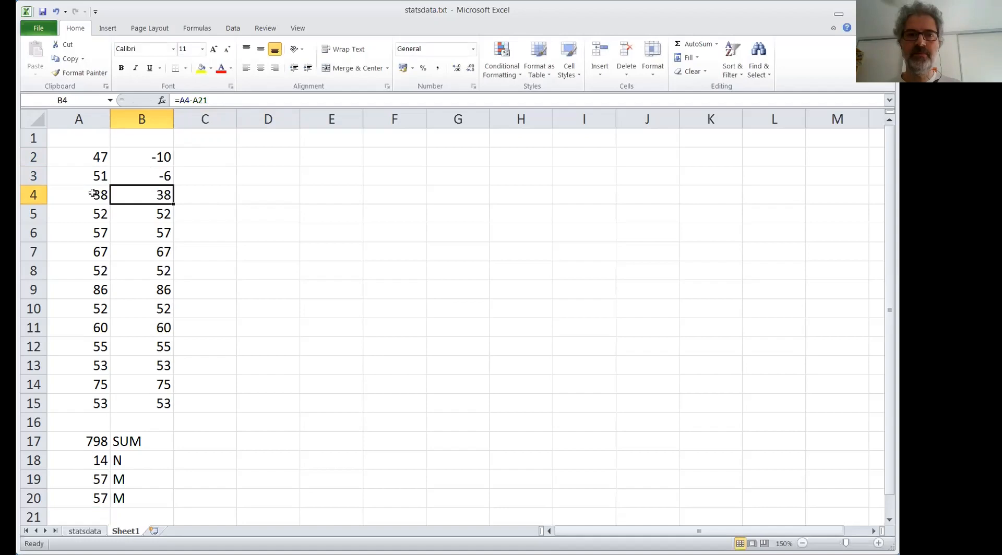
Step: Compare the copied formulas in B2 through B6 to see how both cell references shift from row to row
click(209, 189)
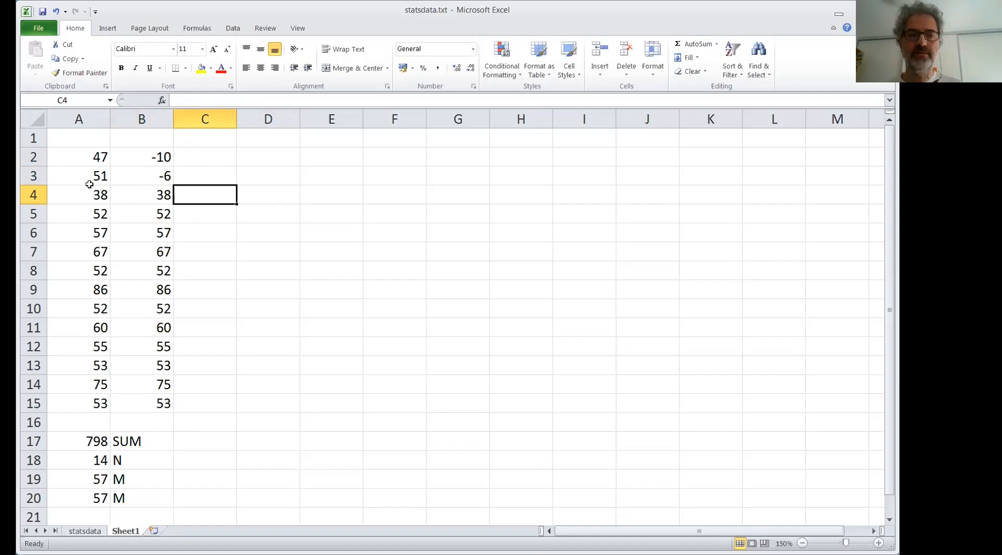
click(158, 158)
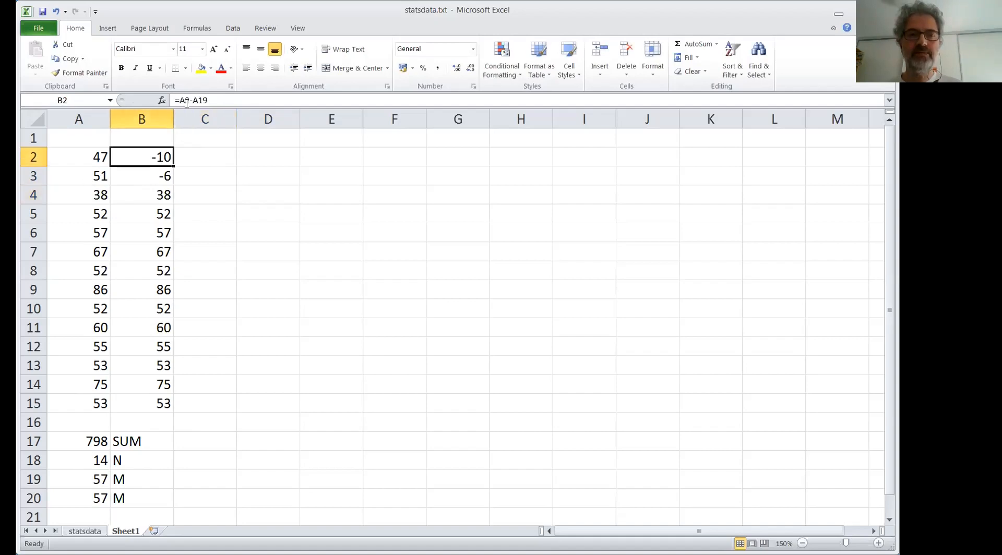
click(163, 178)
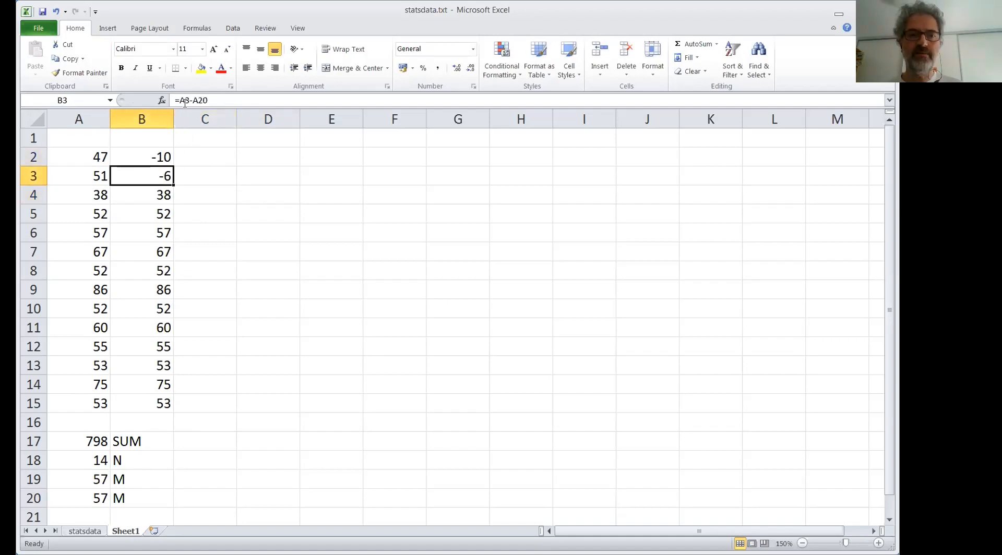
click(161, 193)
click(155, 215)
click(158, 233)
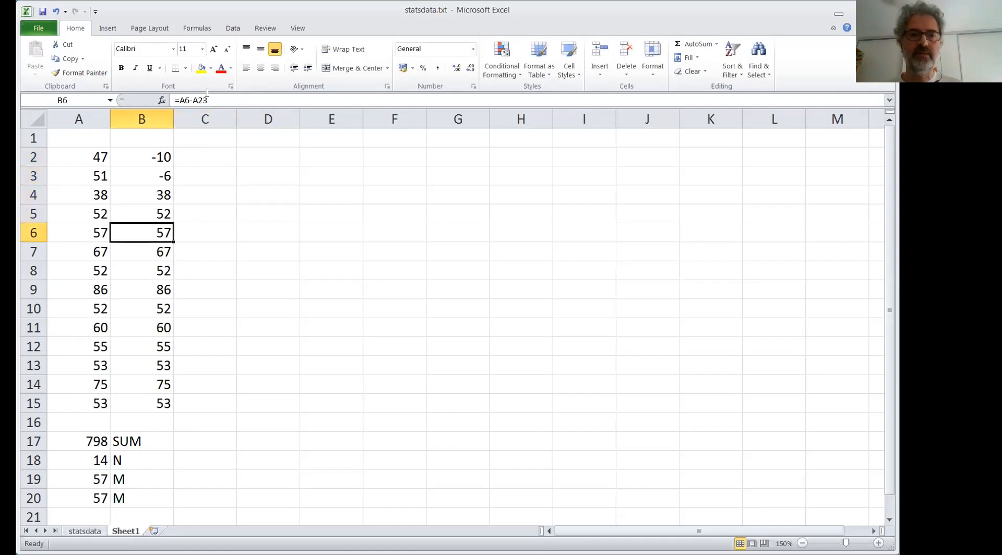
click(163, 155)
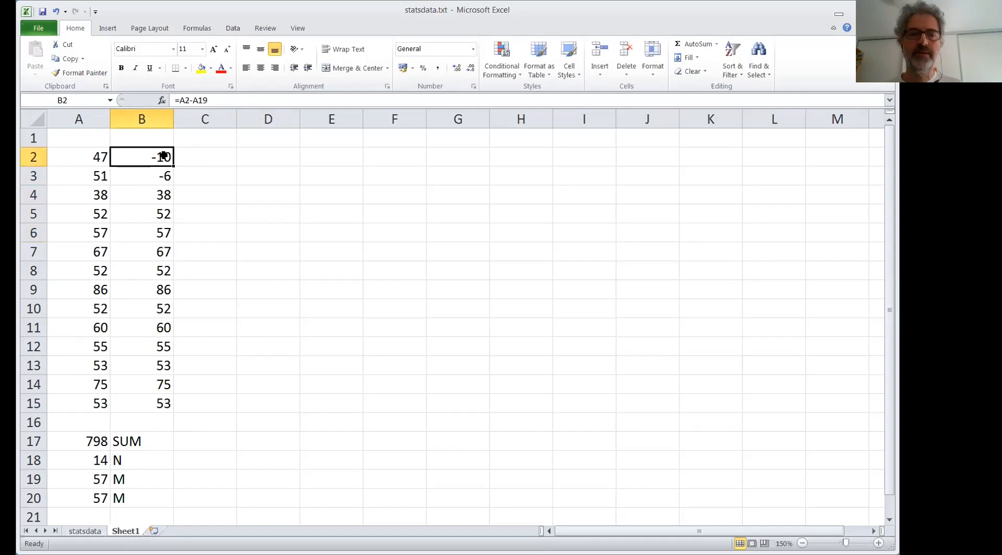
click(158, 177)
click(150, 195)
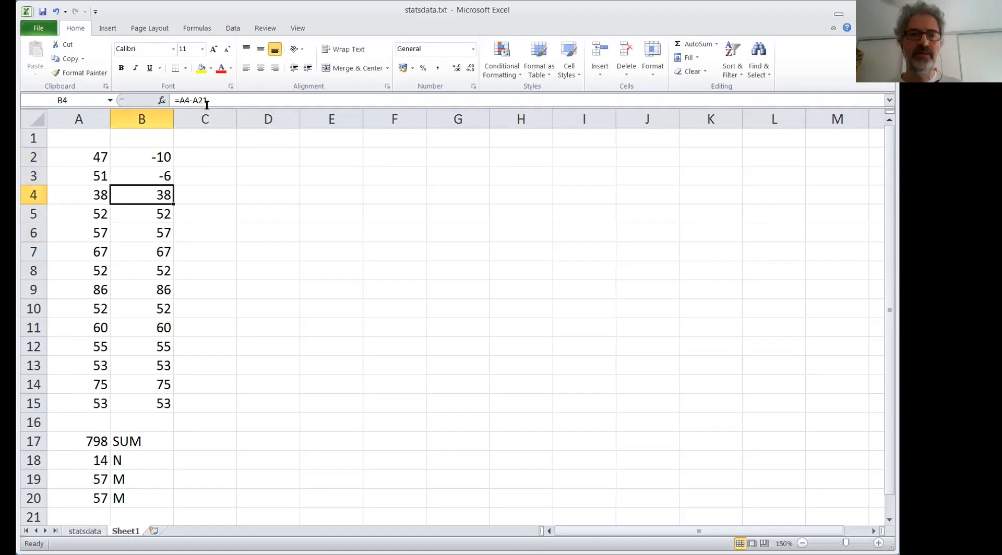
click(164, 212)
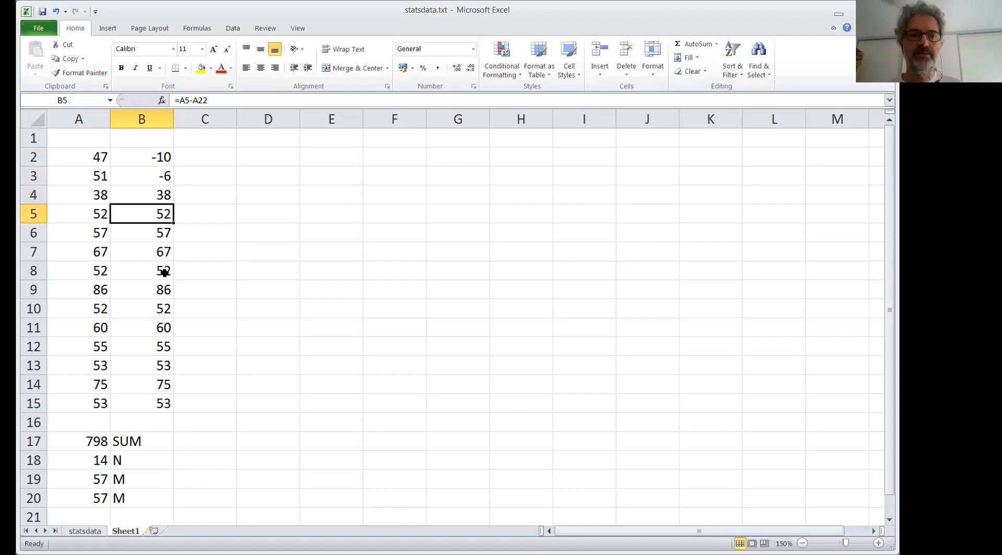
click(153, 158)
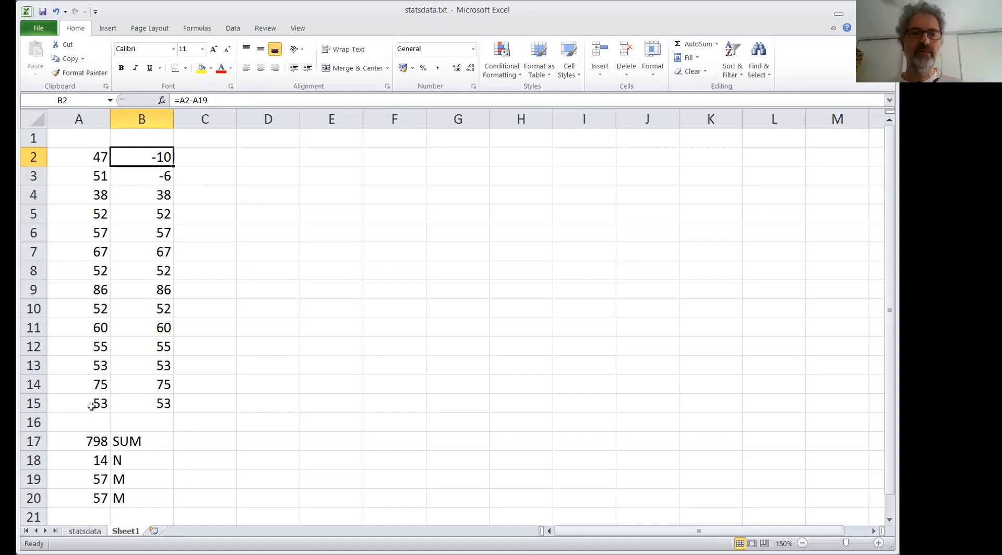
Step: Clear the copied formulas in B3:B15, keeping the formula in B2
click(157, 403)
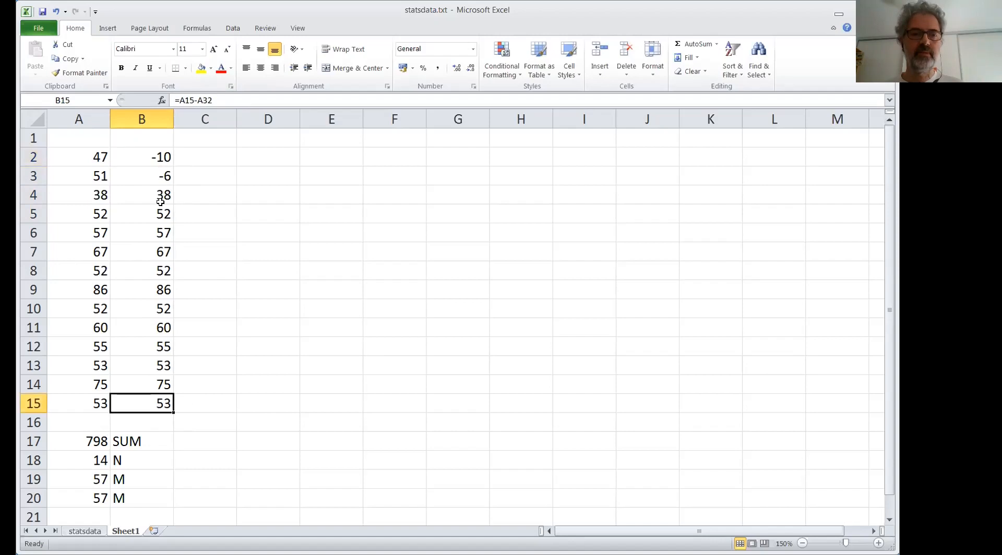
shift+click(158, 180)
key(Delete)
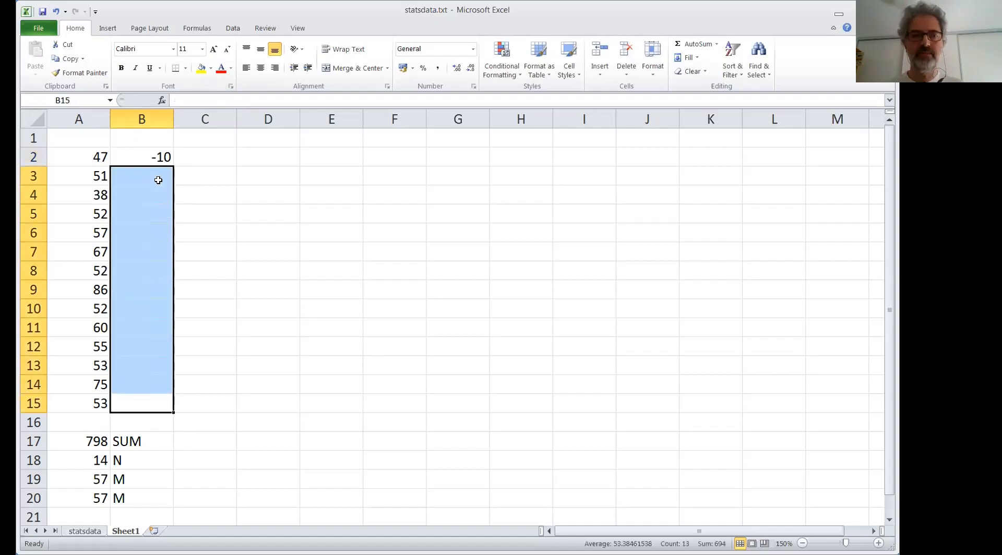
Step: Change the formula in B2 to =A2-A$19 so that the row of the mean is locked
click(155, 157)
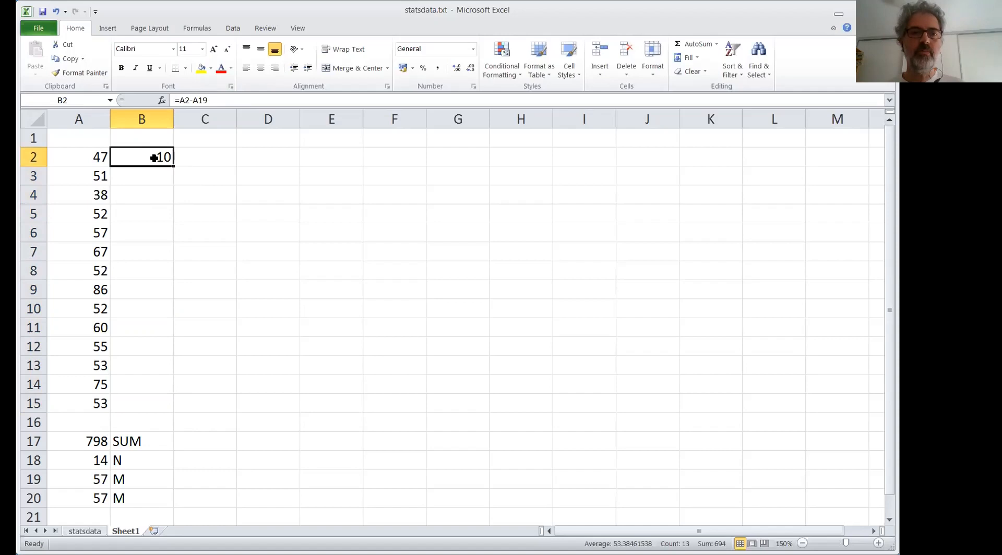
click(198, 99)
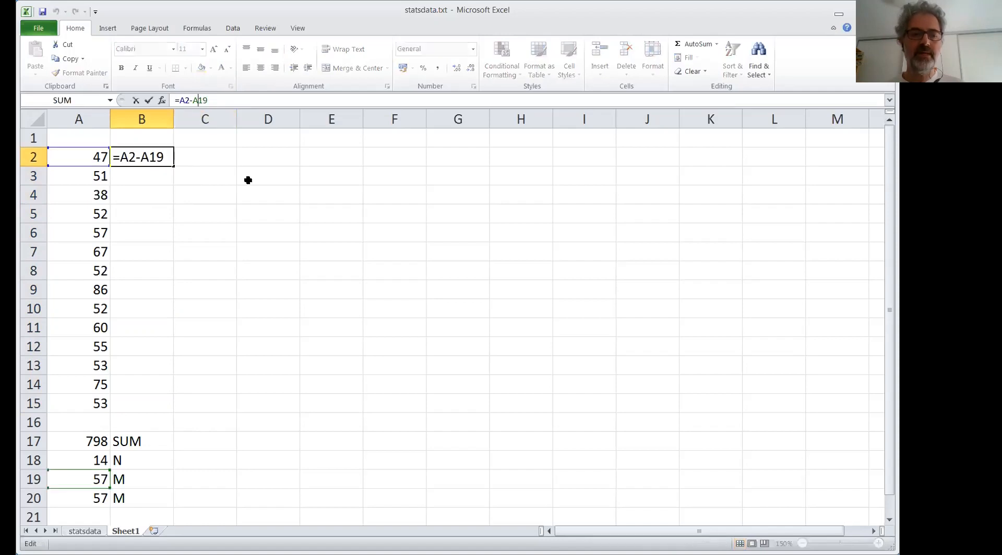
text($)
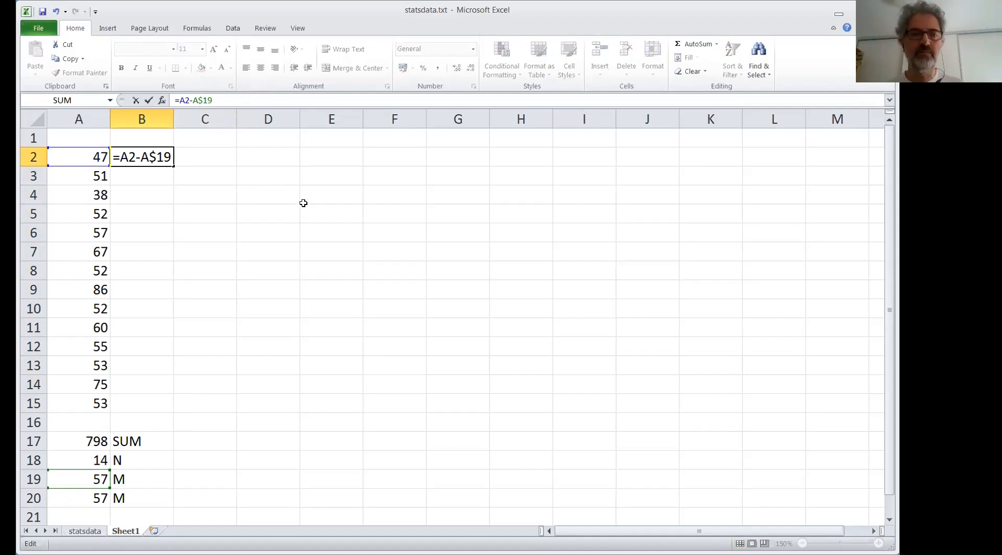
key(Return)
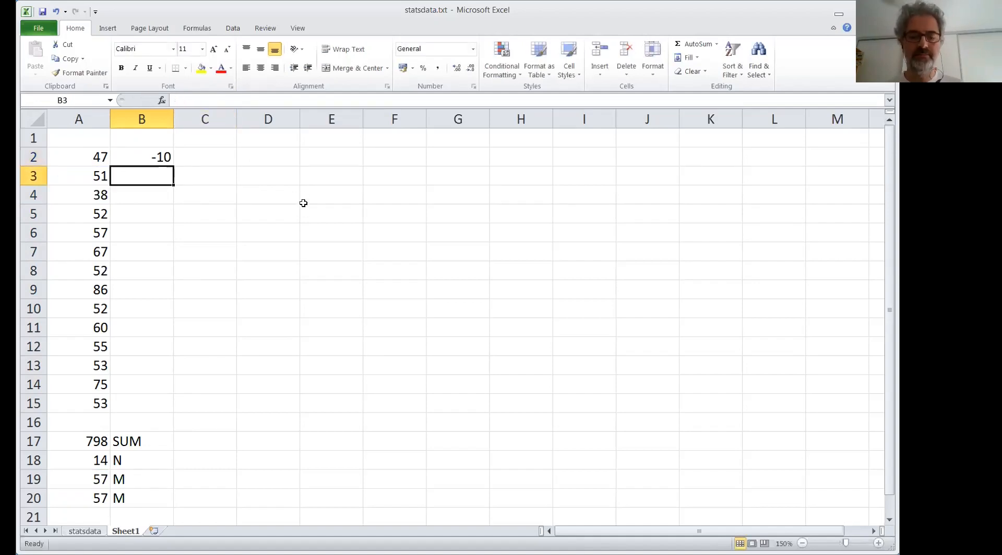
Step: Fill the formula with the locked row from B2 down through B15 and check the copied formulas
click(162, 159)
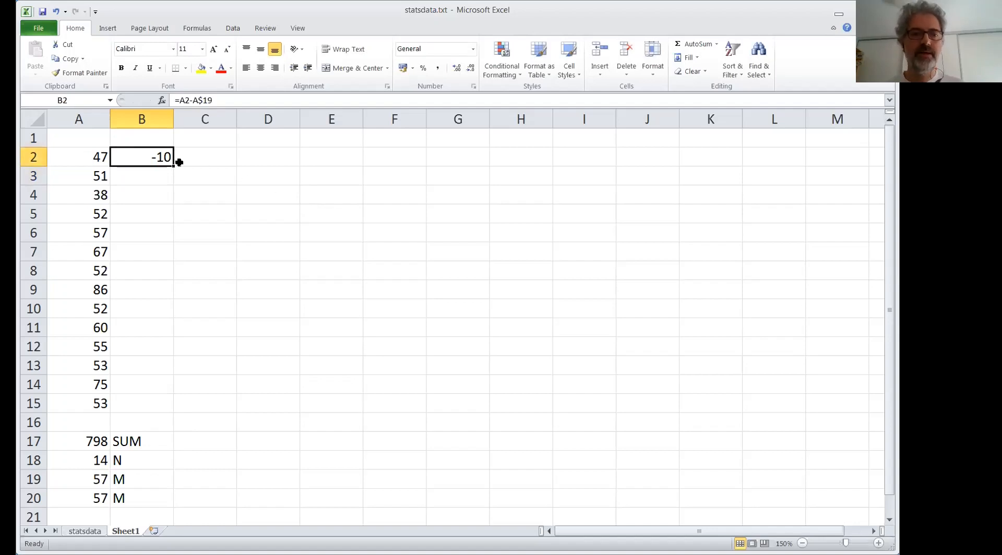
drag(173, 165, 146, 405)
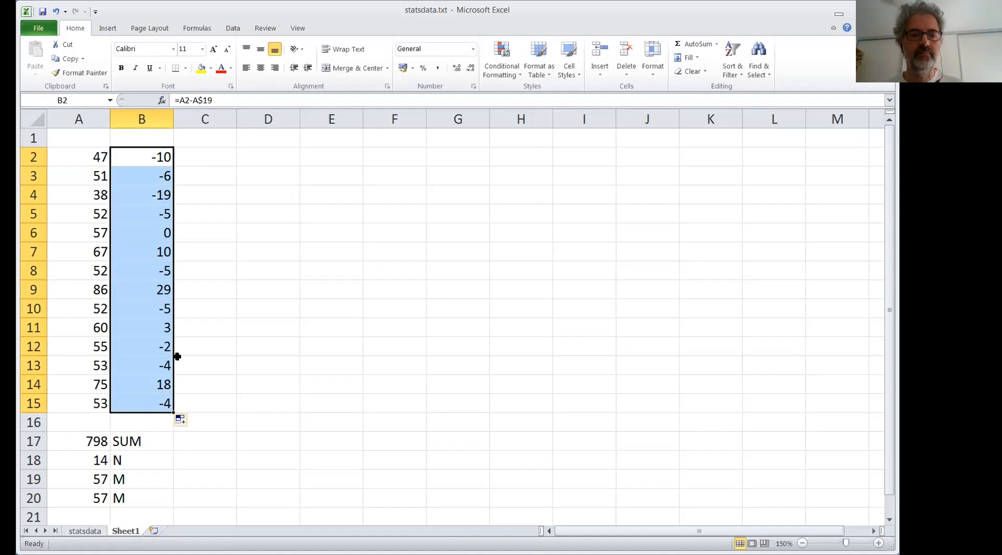
click(158, 159)
key(Down)
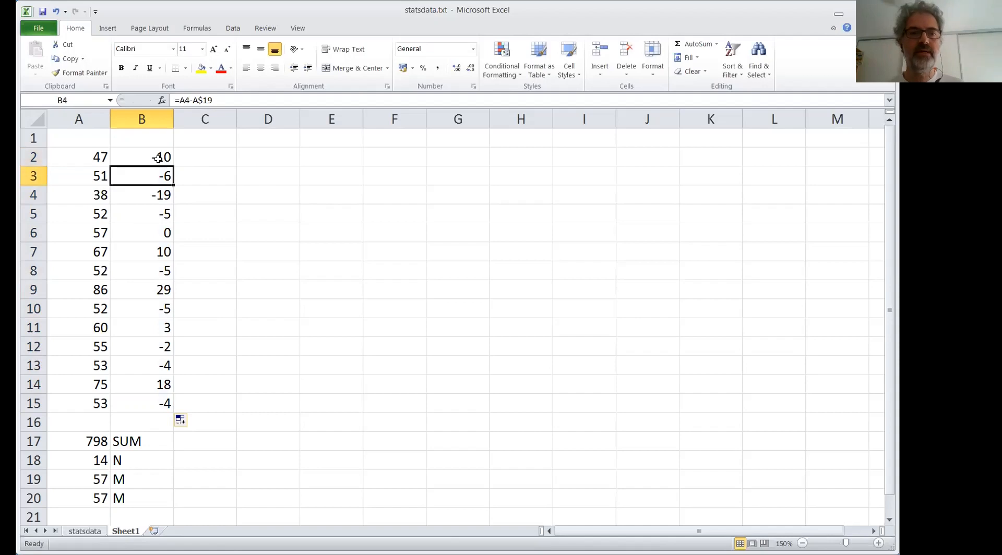
Step: Examine the formulas down column B to row 14 and back up to B2, checking the locked reference to row 19
key(Down)
key(Down)
key(Down)
key(Down)
key(Down)
key(Down)
key(Down)
key(Down)
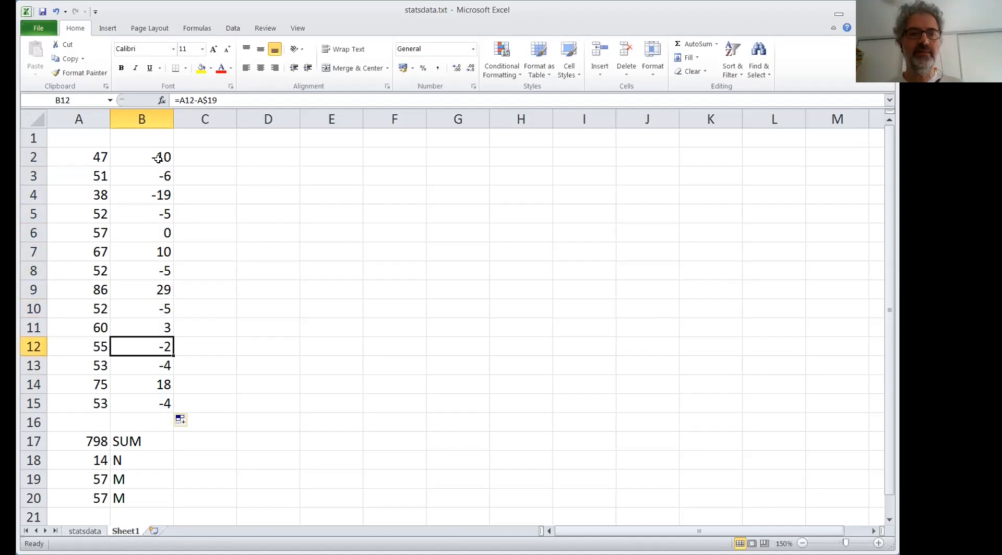
key(Down)
key(Down)
key(Down)
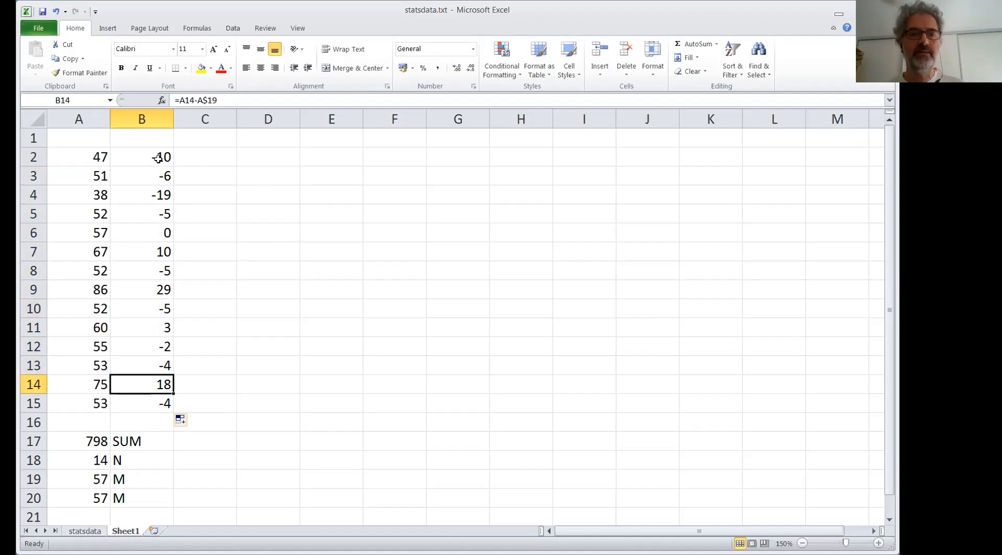
key(Up)
key(Up)
key(Up)
key(Up)
key(Up)
key(Up)
key(Up)
key(Up)
key(Up)
key(Up)
key(Up)
key(Up)
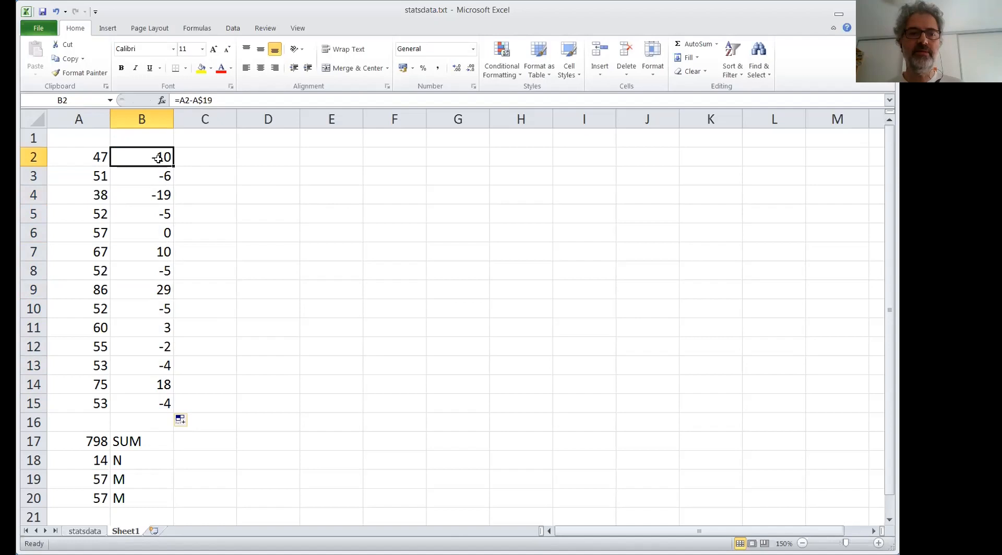
Step: Enter the header x-M in B1 above the deviations
key(Up)
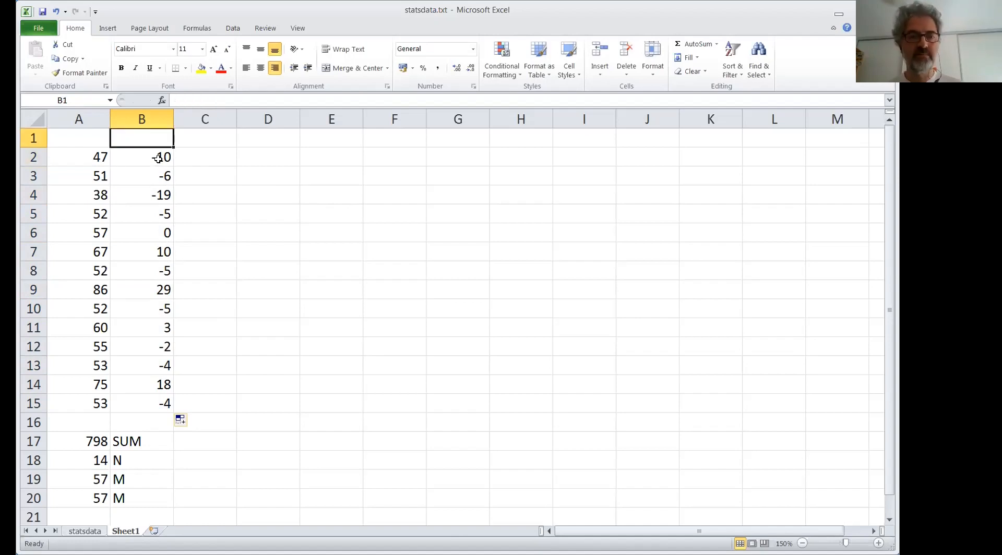
text(x-)
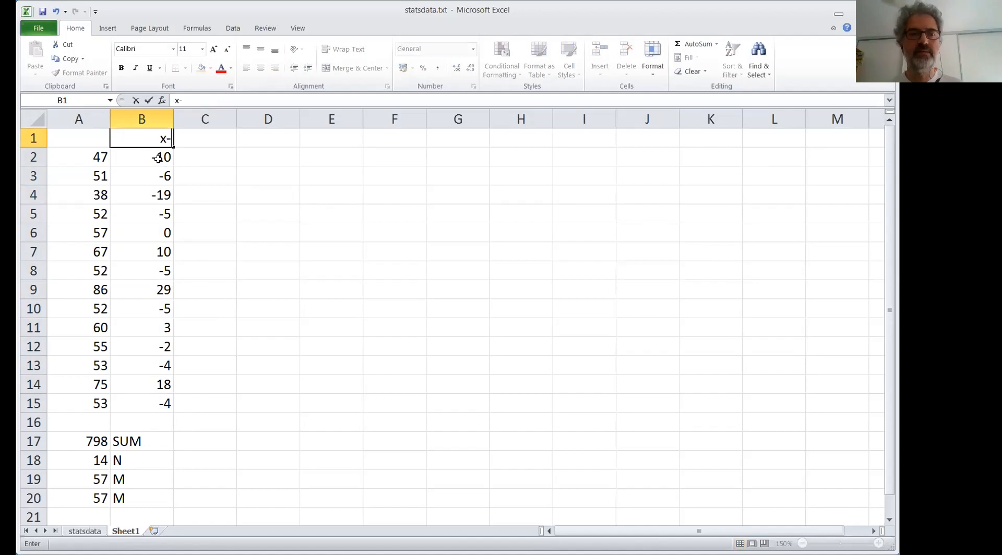
text(m)
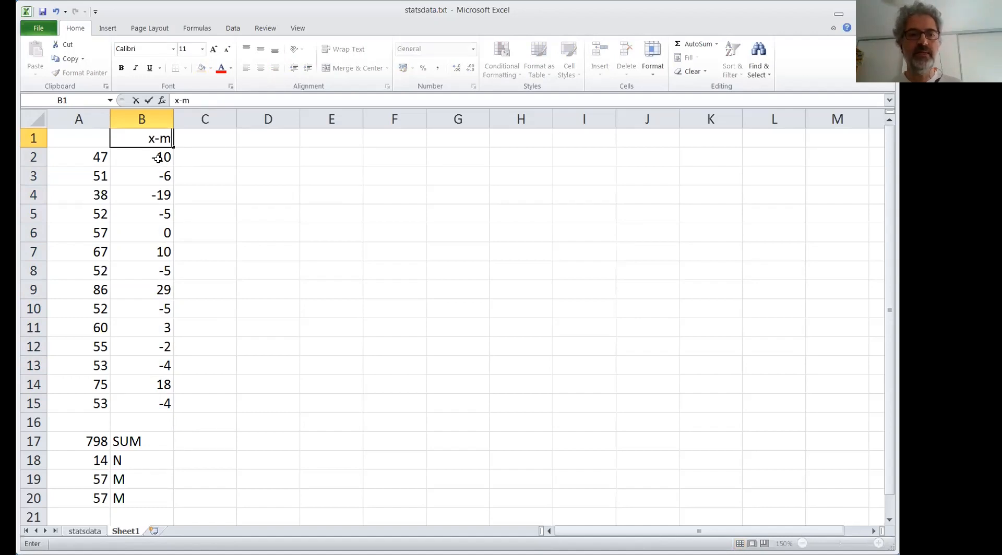
key(BackSpace)
text(M)
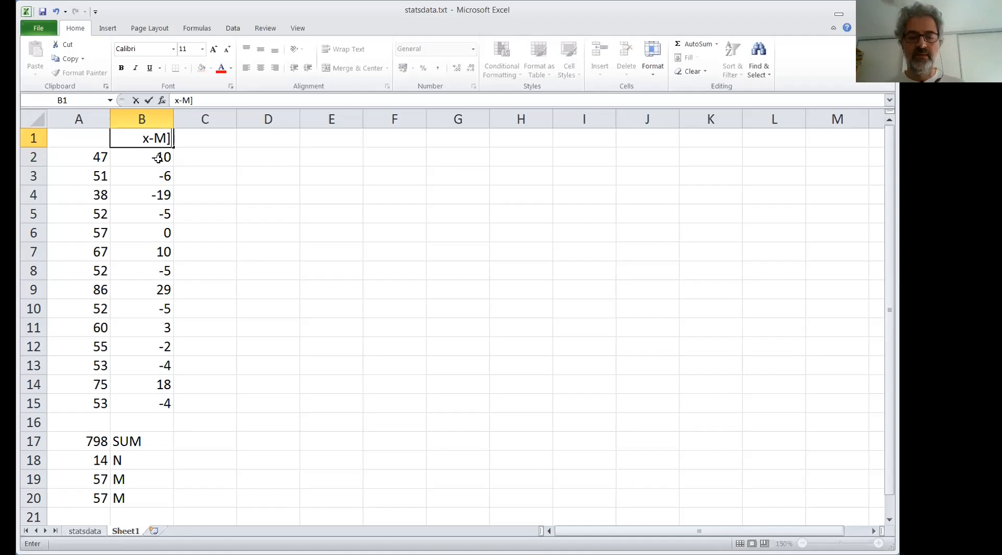
key(Return)
Step: Enter the header x in A1 above the data values
key(Up)
key(Left)
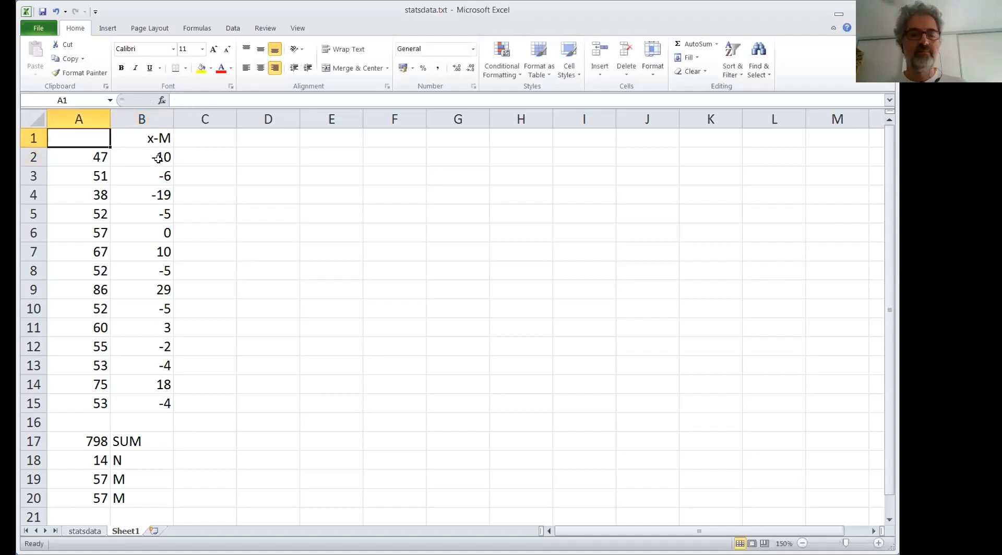
text(X)
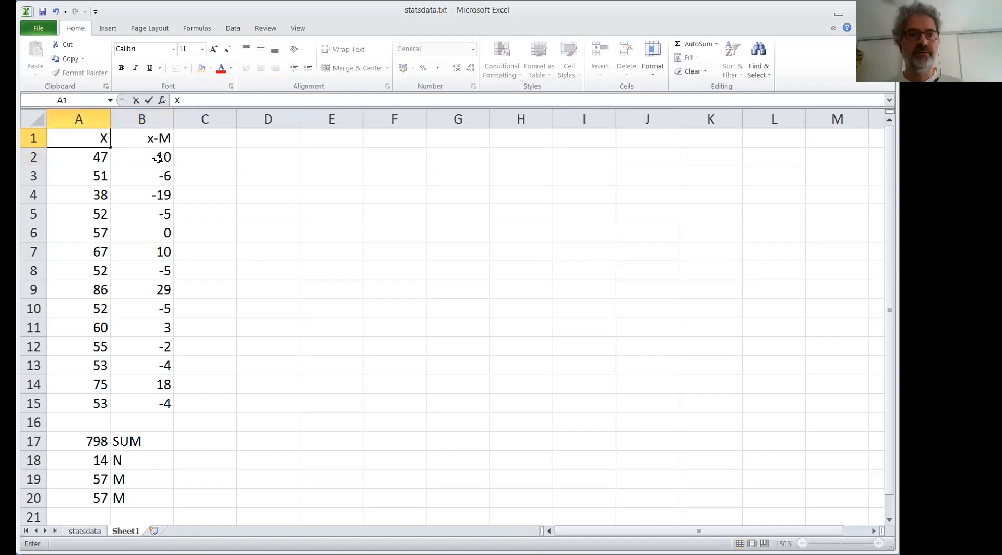
key(BackSpace)
text(x)
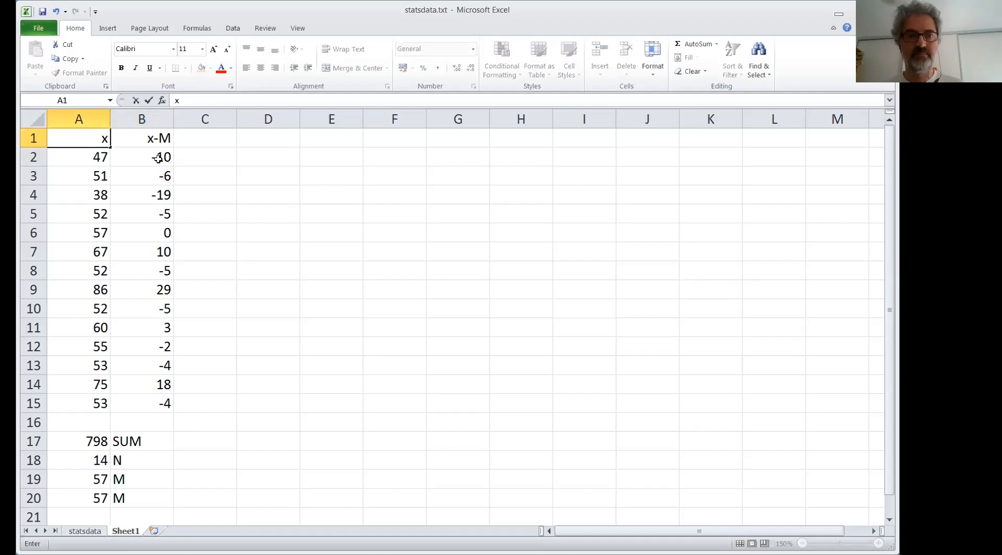
key(Right)
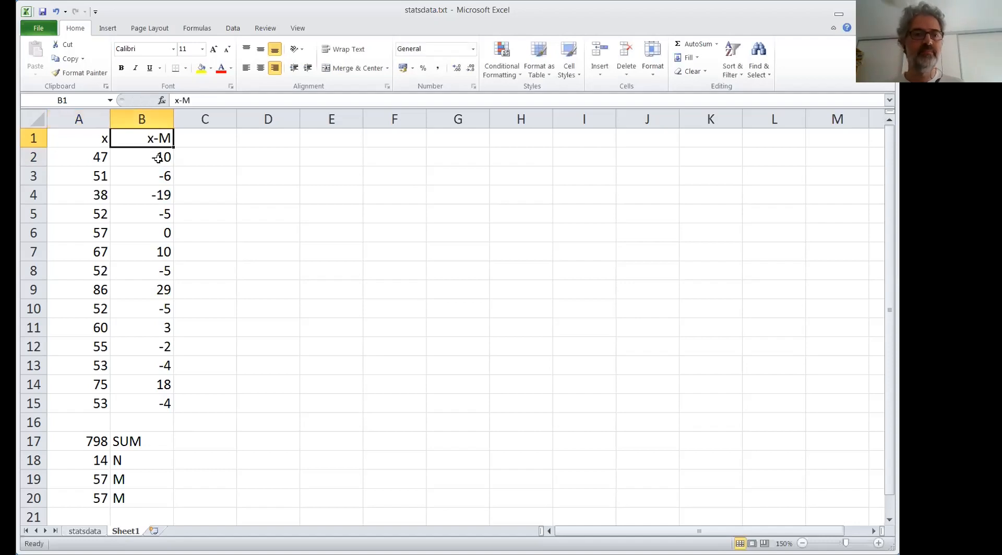
Step: Apply a bottom border to the whole header row 1
click(33, 137)
click(175, 68)
click(209, 156)
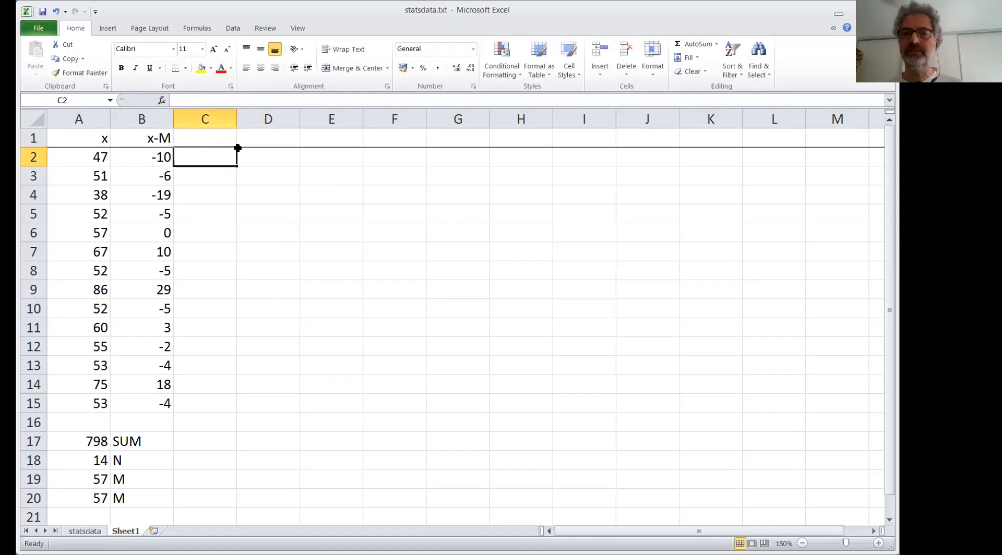
Step: Enter the header (x-m)2 in C1 for the squared deviations
click(216, 138)
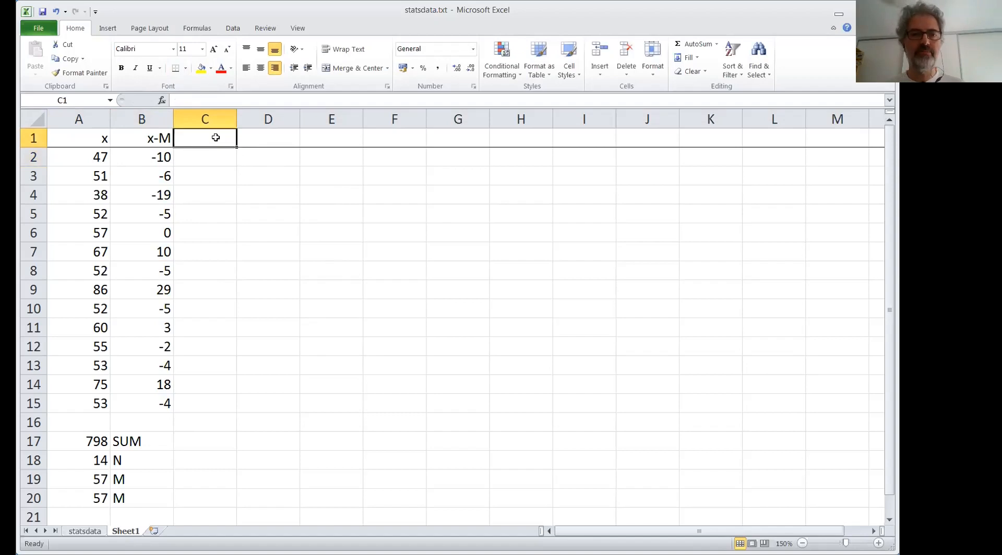
text((x-)
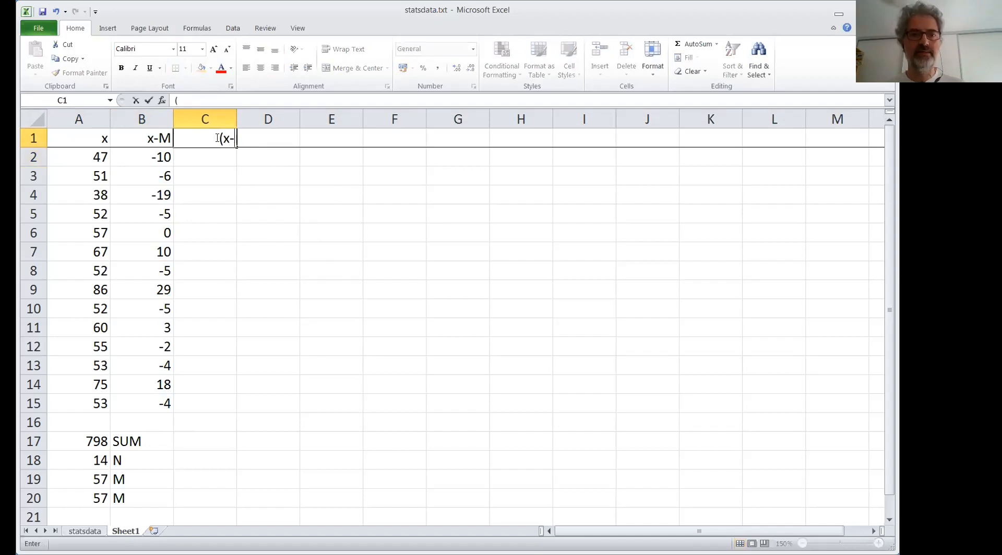
text(m))
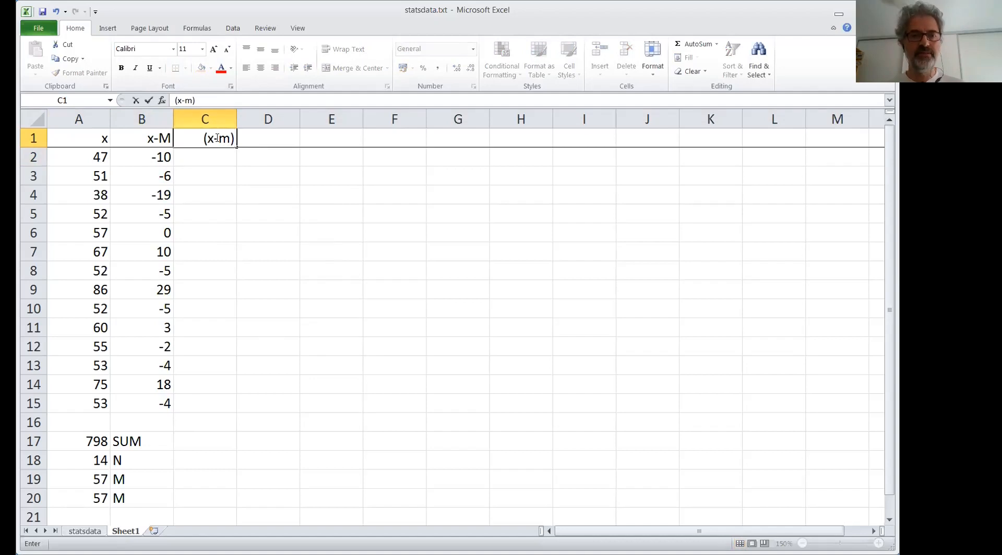
text(2)
key(Return)
Step: Square the first deviation with =B2*B2 in C2 and fill the formula down through C15
text(=)
click(163, 158)
text(*)
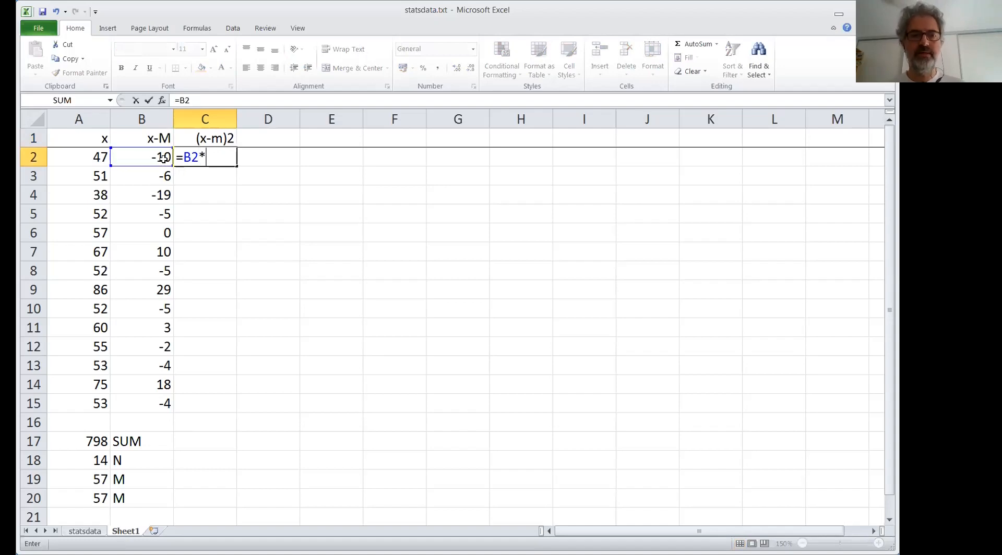
click(164, 158)
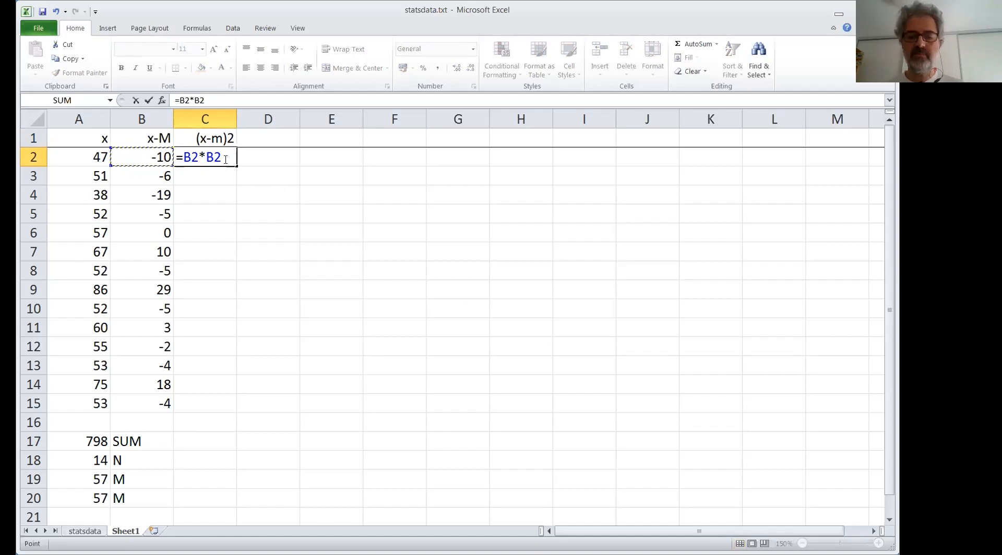
key(Return)
click(225, 158)
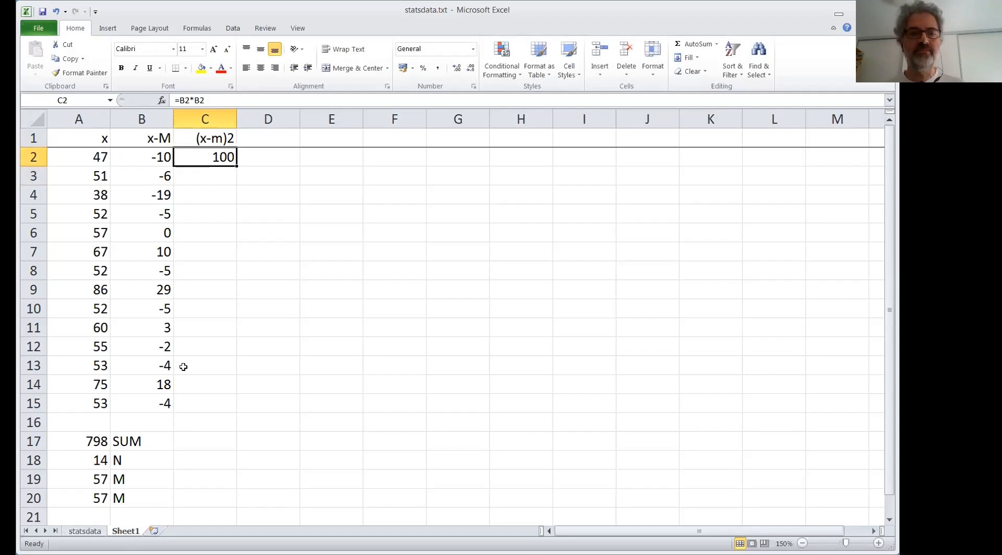
double_click(236, 165)
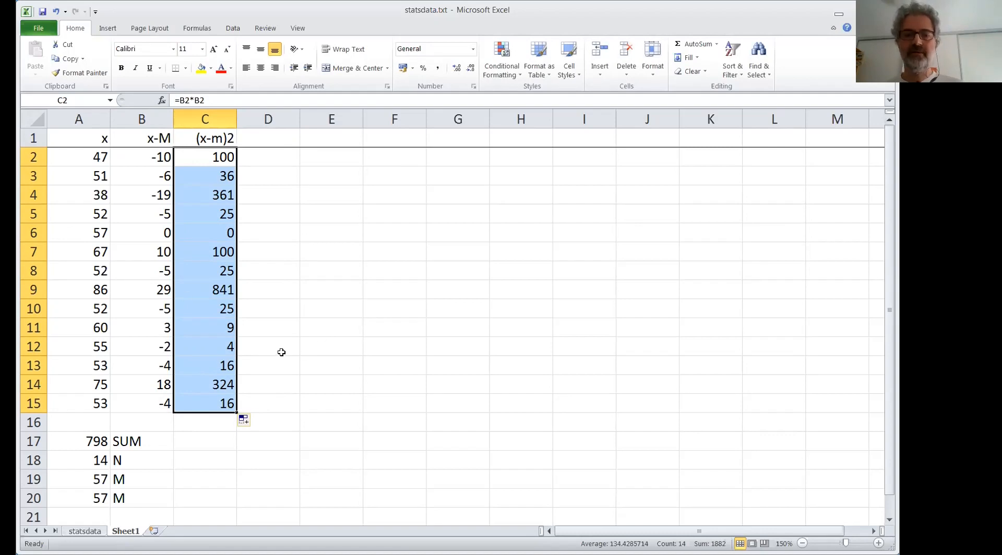
Step: Sum the squared deviations in C17 with =sum(C2:C15)
click(206, 440)
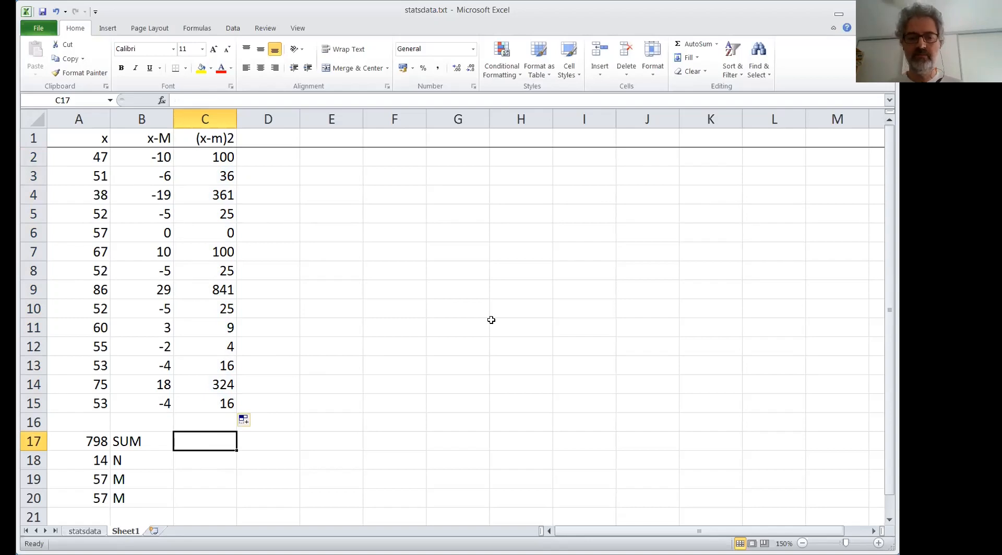
text(=)
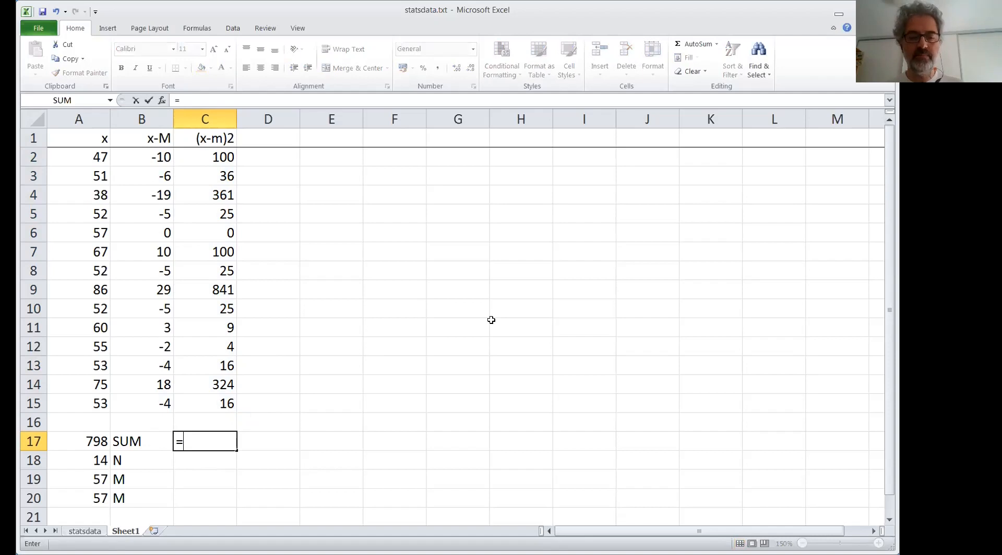
text(sum()
click(216, 160)
drag(216, 165, 200, 401)
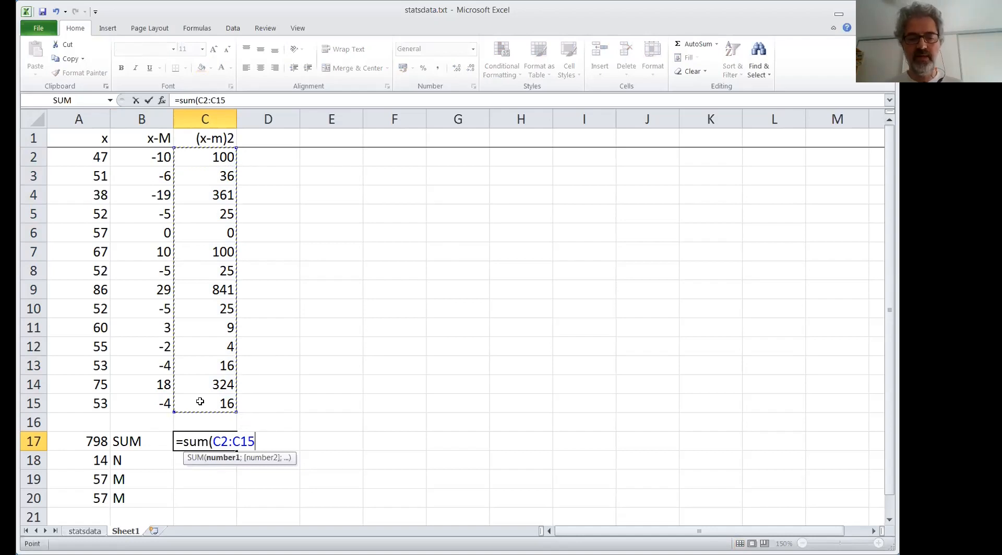
text())
key(Return)
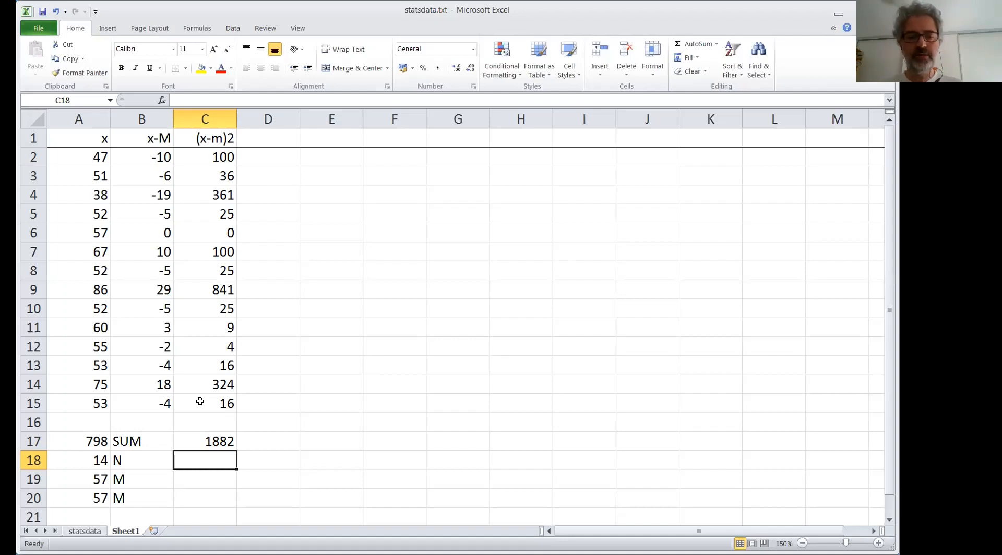
Step: Calculate the count minus one in C18 with =A18-1
text(=)
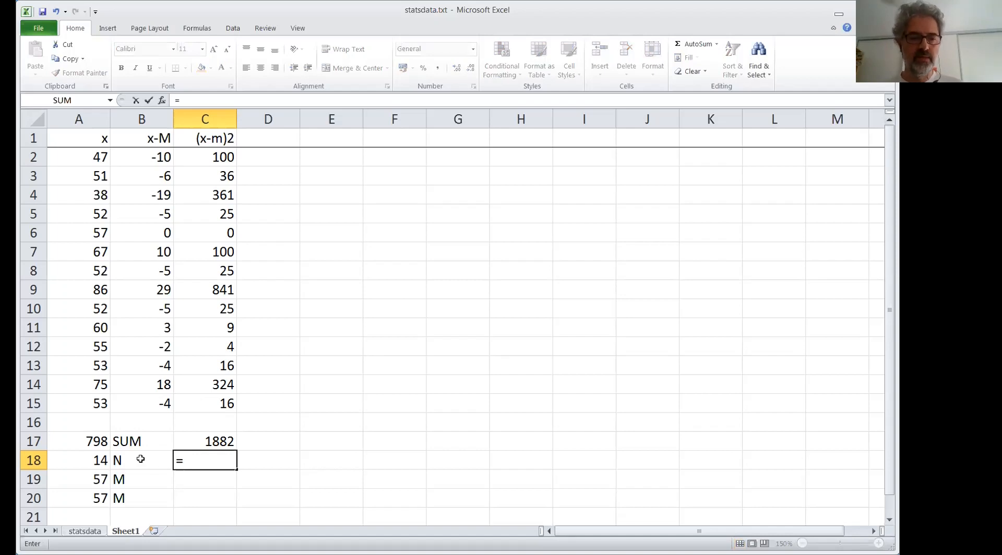
click(87, 461)
text(-1)
key(Return)
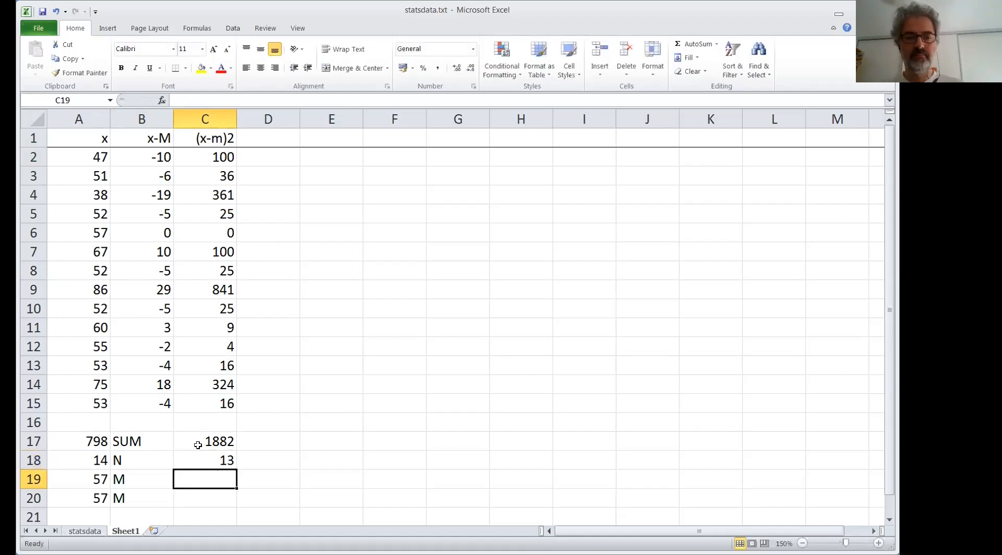
Step: Calculate the variance in C19 by dividing the sum of squares by N minus one, =C17/C18
text(=)
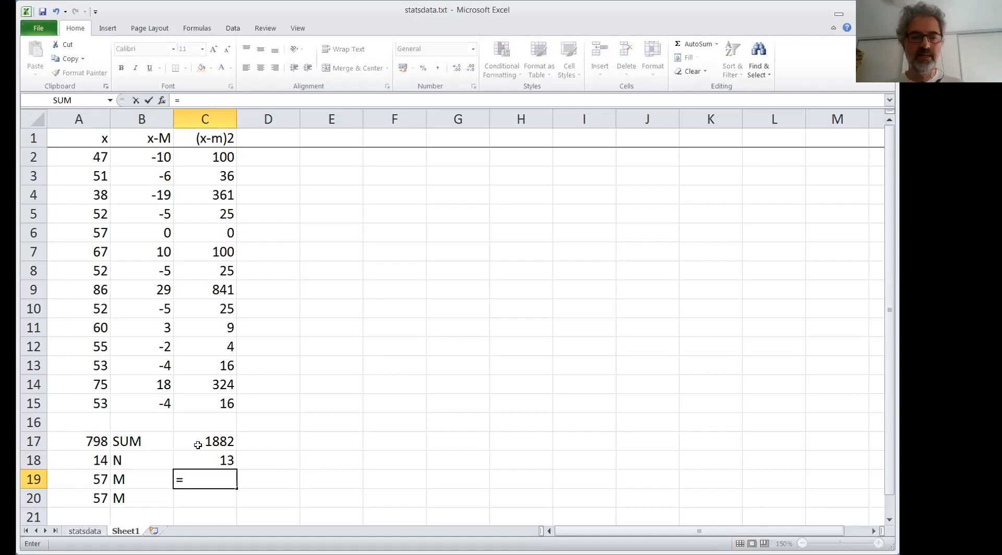
click(202, 437)
text(/)
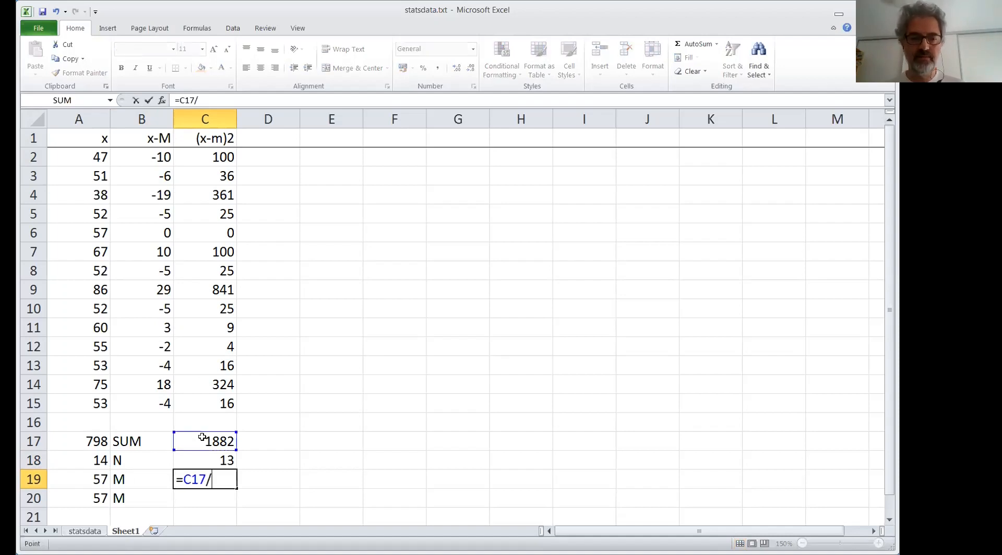
click(220, 461)
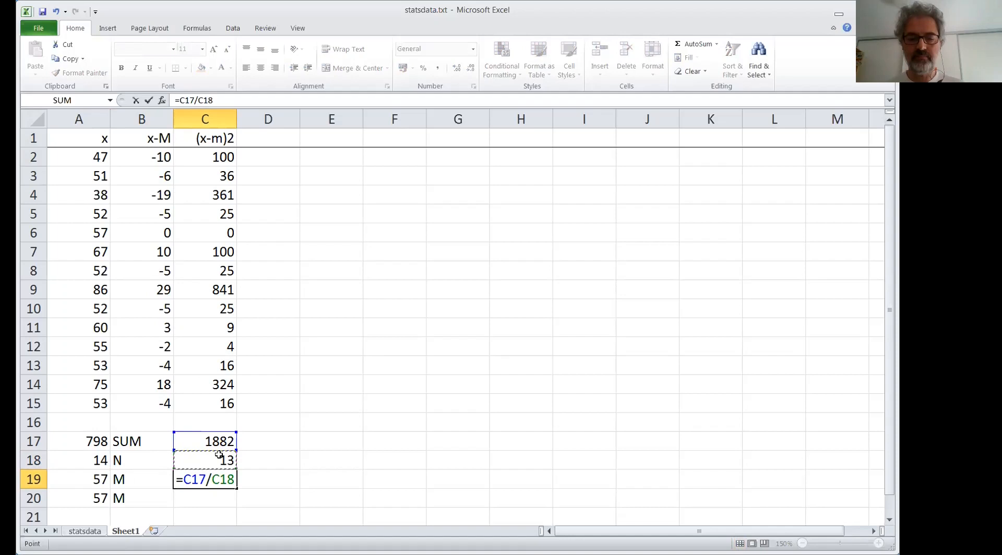
key(Return)
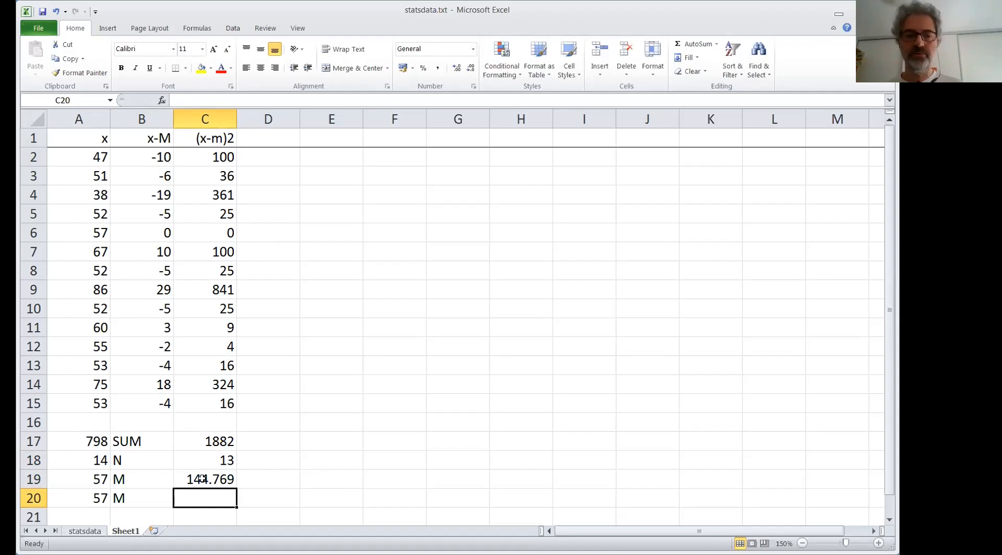
Step: Calculate the standard deviation in C20 as the square root of the variance, =SQRT(C19)
text(=)
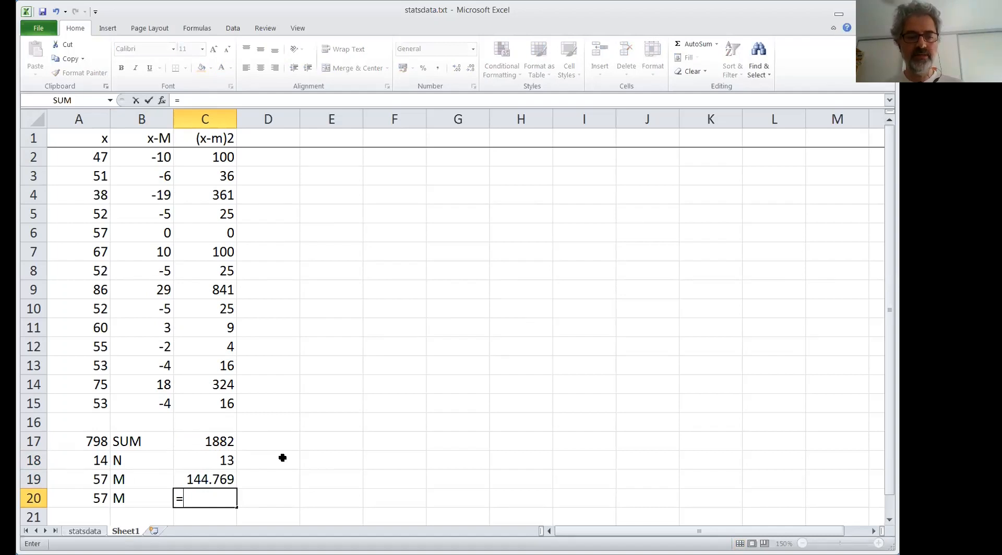
text(S)
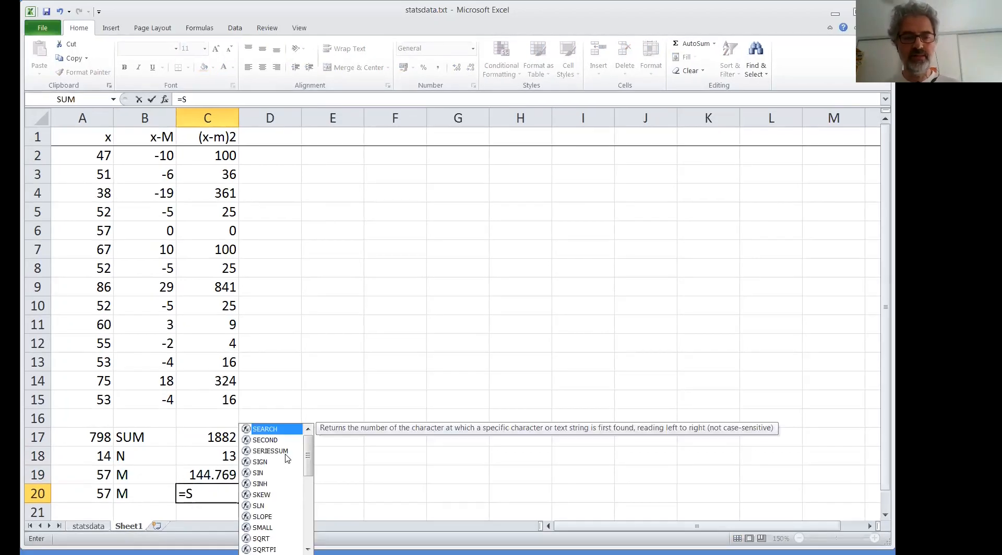
text(QRT()
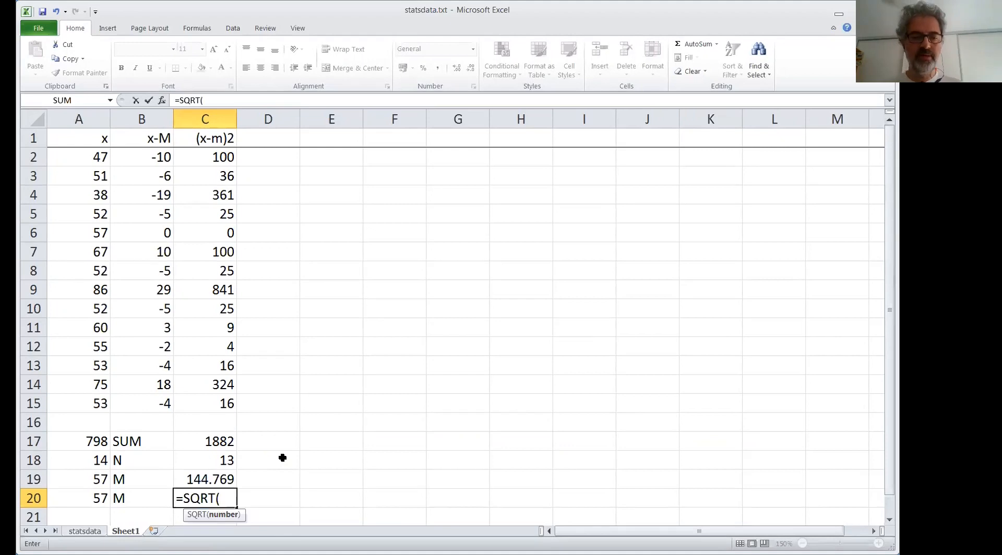
click(198, 477)
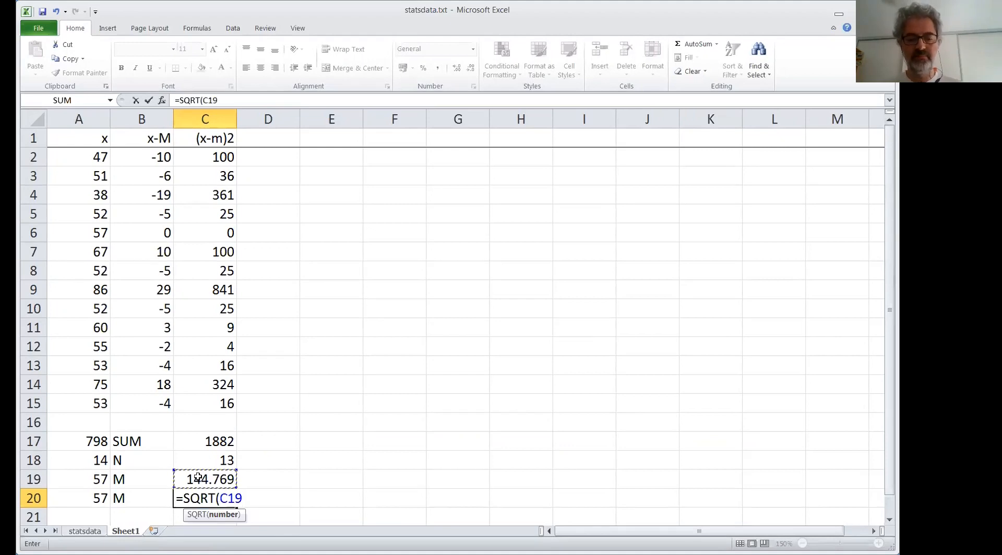
text())
key(Return)
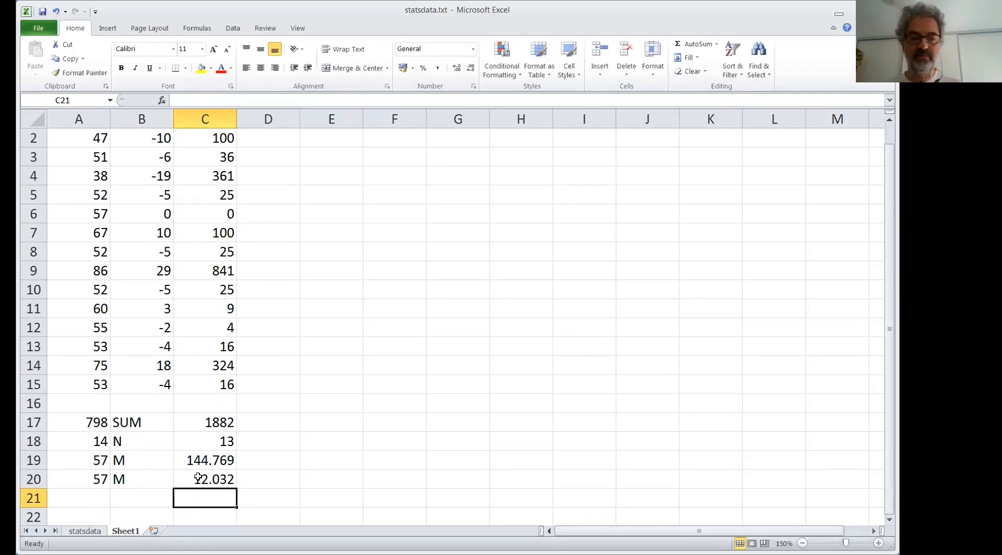
click(198, 477)
key(Down)
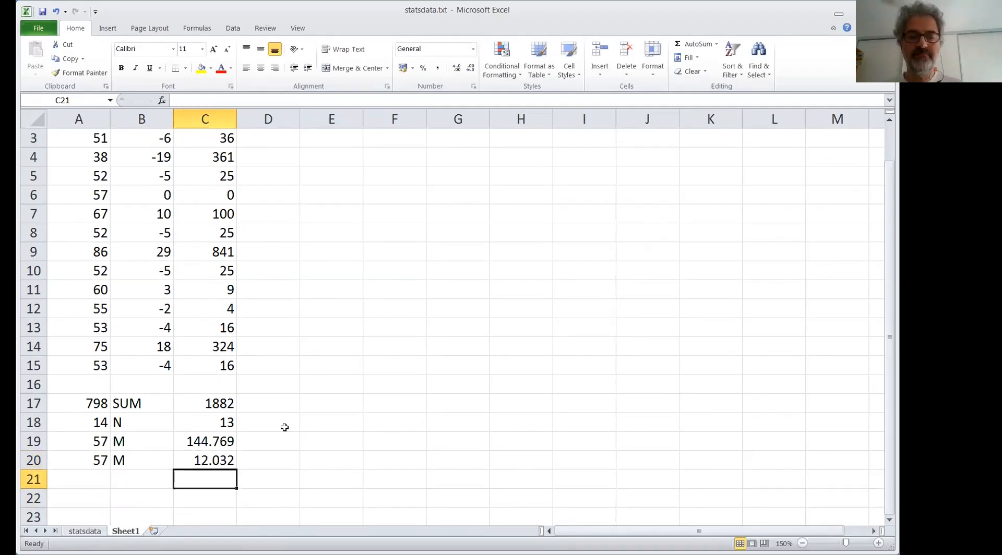
Step: Calculate the standard deviation of the x values directly in C21 with =STDEV(A2:A15)
text(=)
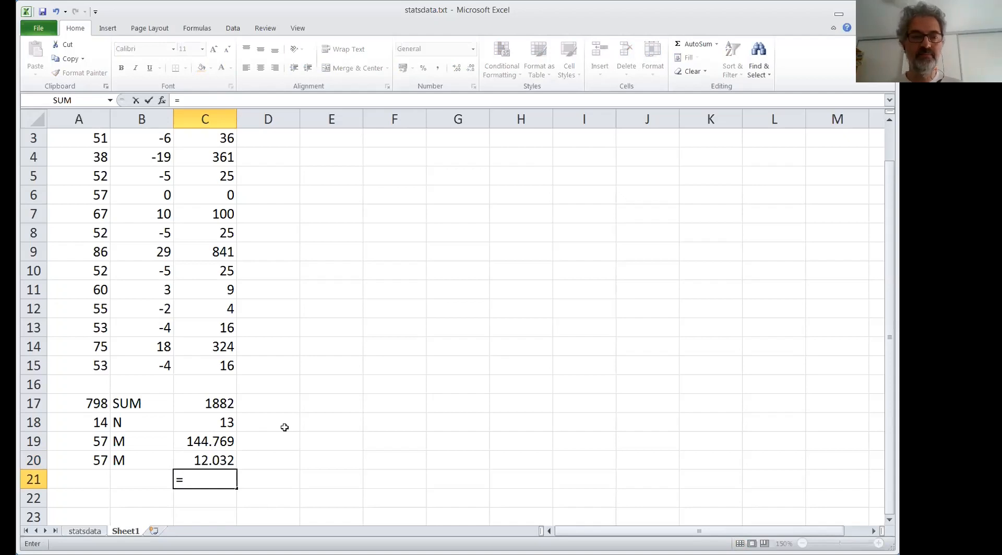
text(STDEV()
scroll(85, 157, up, 1)
drag(83, 155, 88, 403)
text())
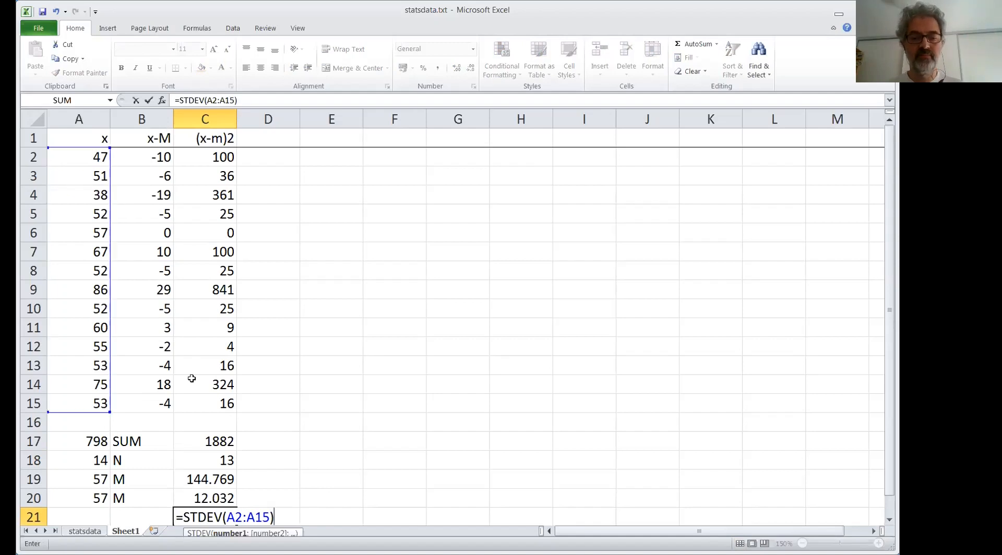
key(Return)
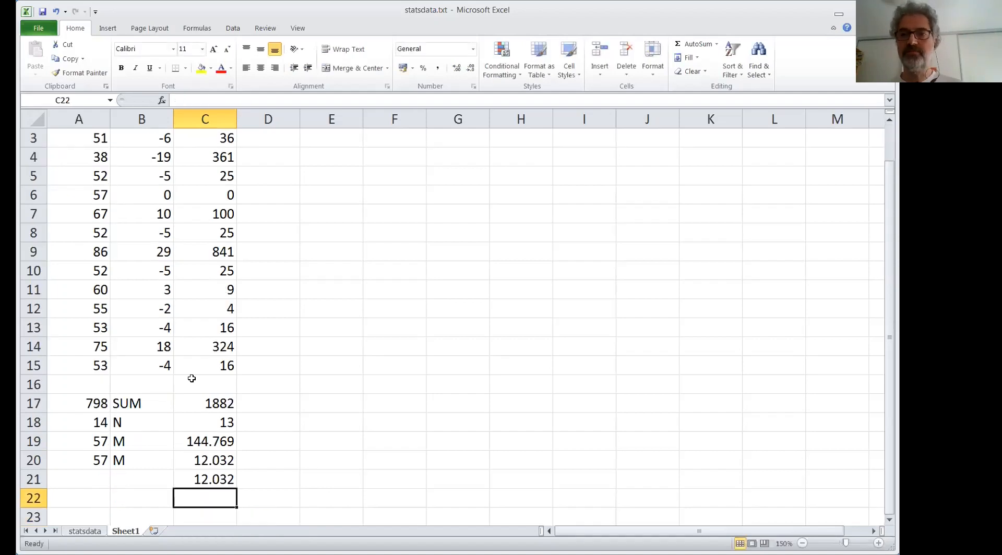
Step: Label the results in column C by entering N-1 in D18, var in D19, and S in D20 and D21
click(253, 421)
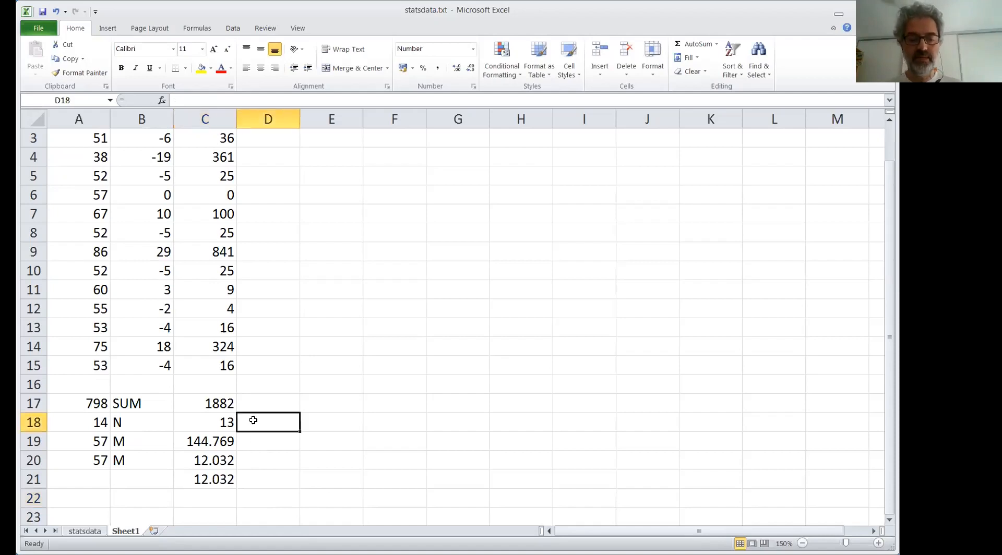
text(N-1)
key(Return)
key(Return)
text(S)
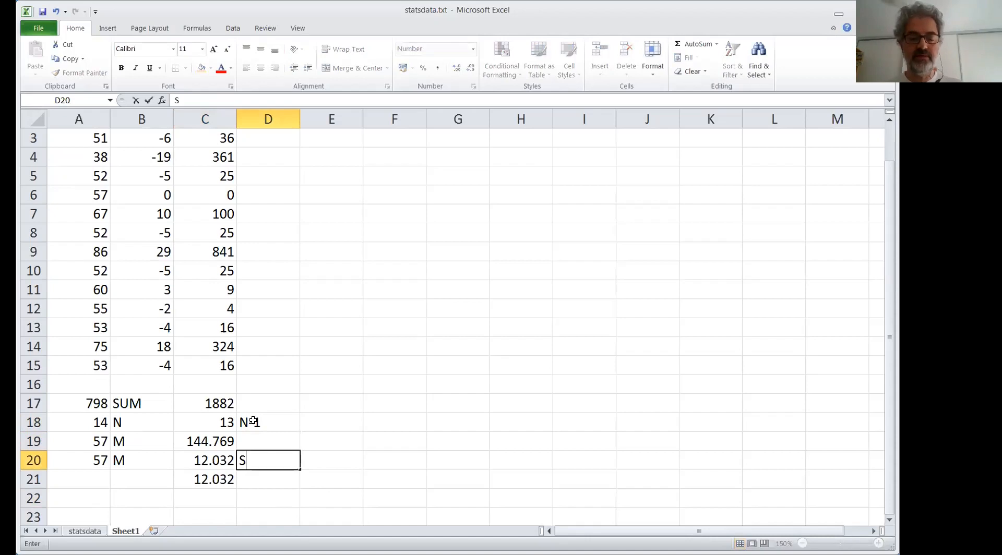
key(Up)
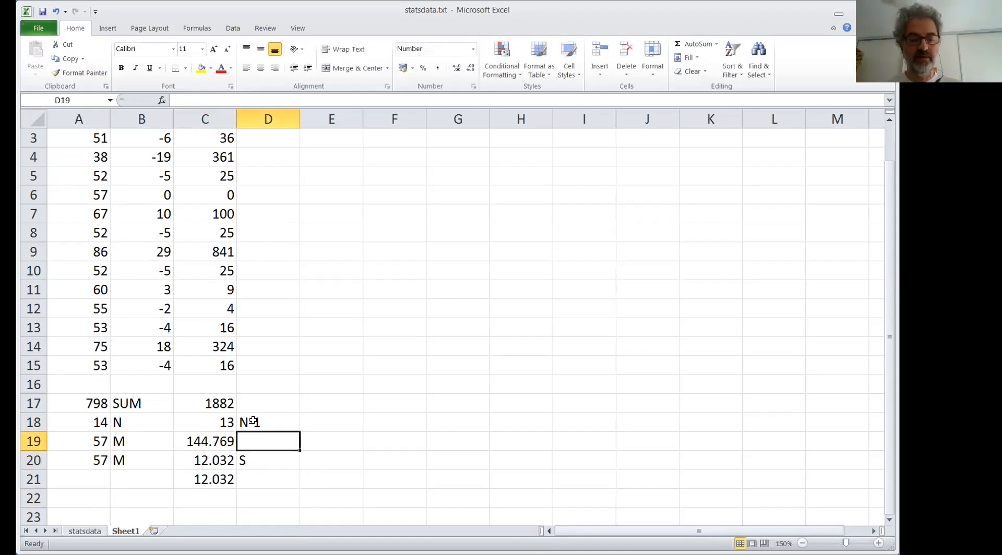
text(var)
key(Return)
key(Return)
text(S)
key(Up)
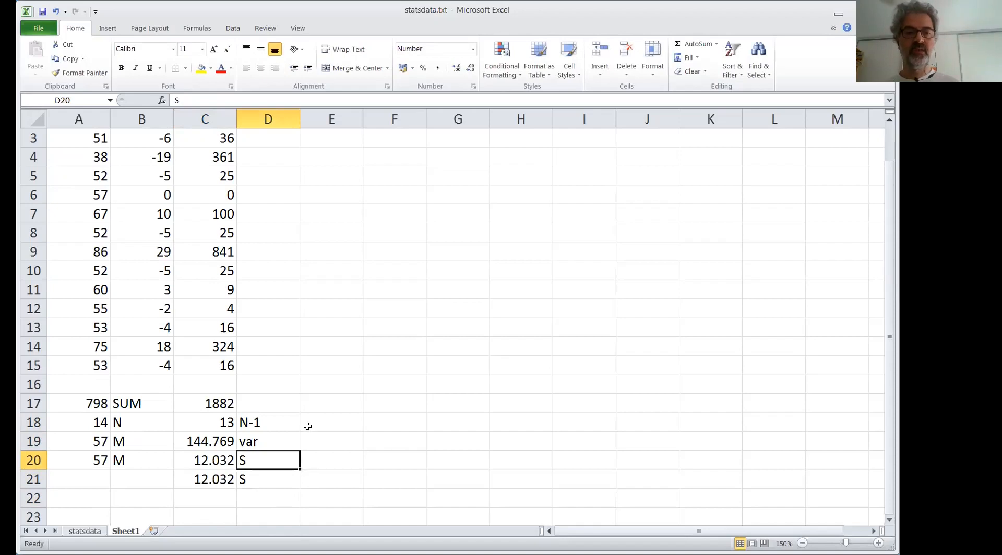
Step: Add the column heading z in D1
scroll(307, 427, up, 1)
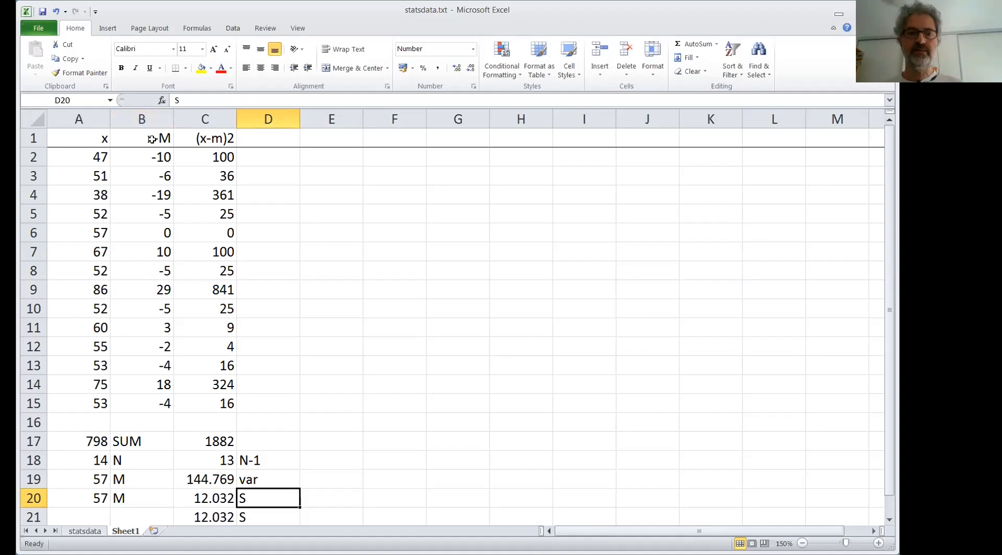
click(291, 137)
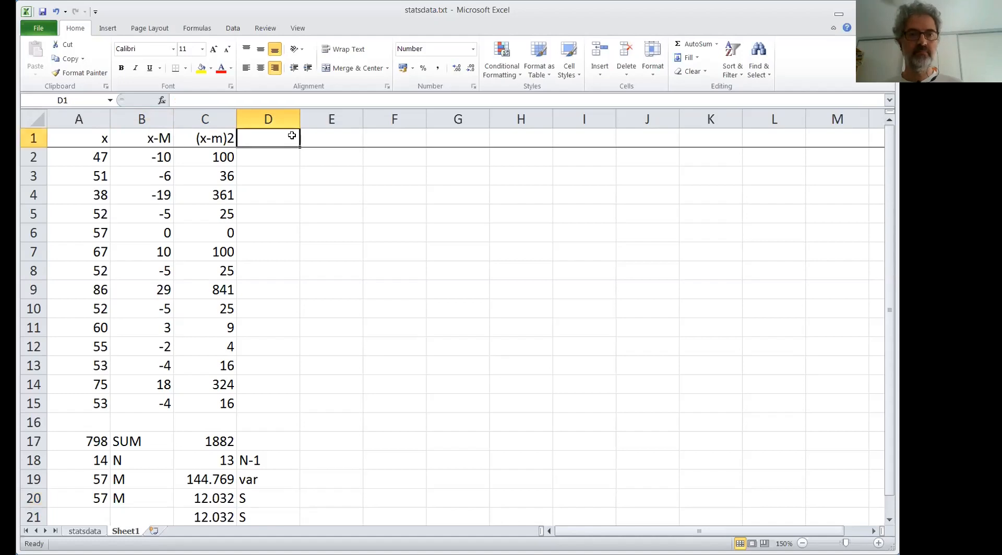
text(z)
key(Return)
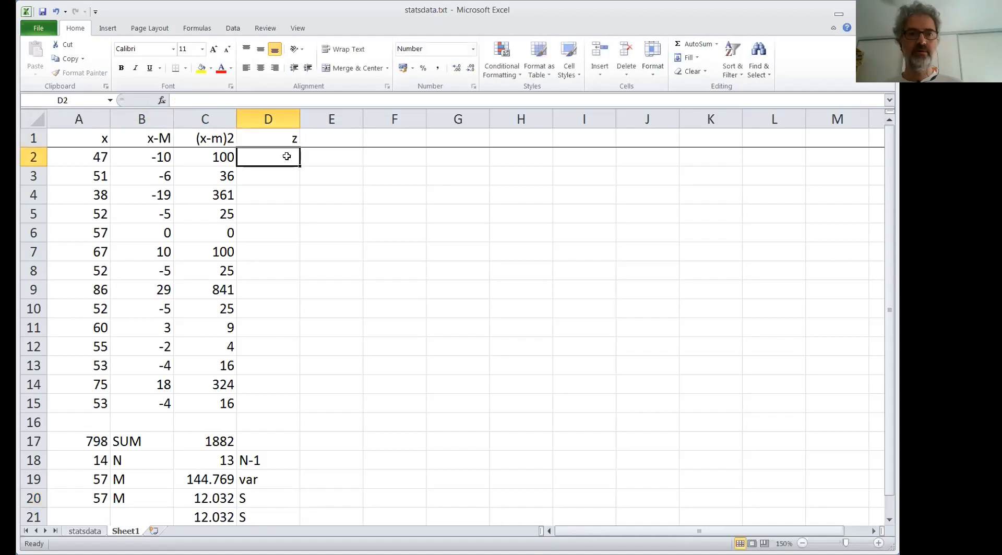
Step: Calculate the z score in D2 with =B2/C$20 and fill the formula down to D15
text(=)
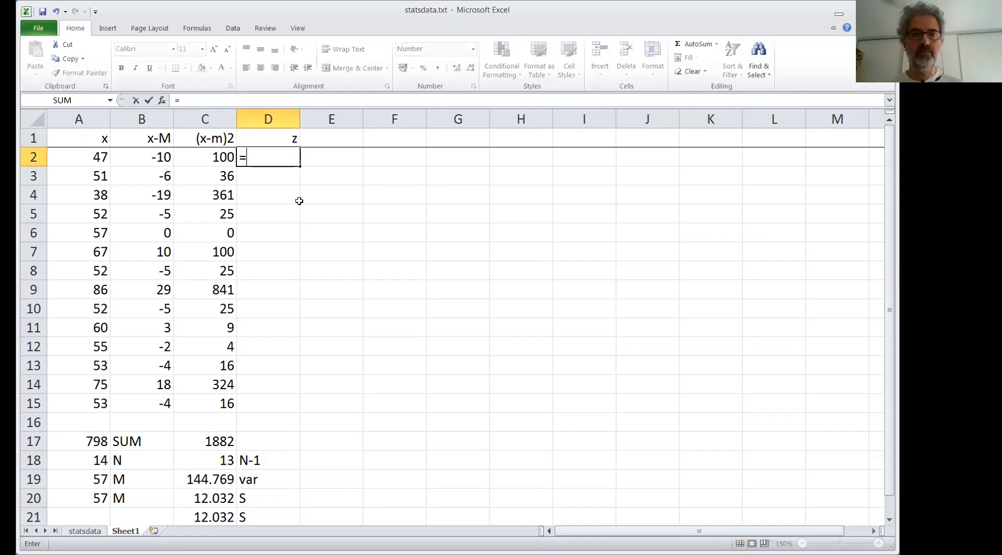
click(155, 157)
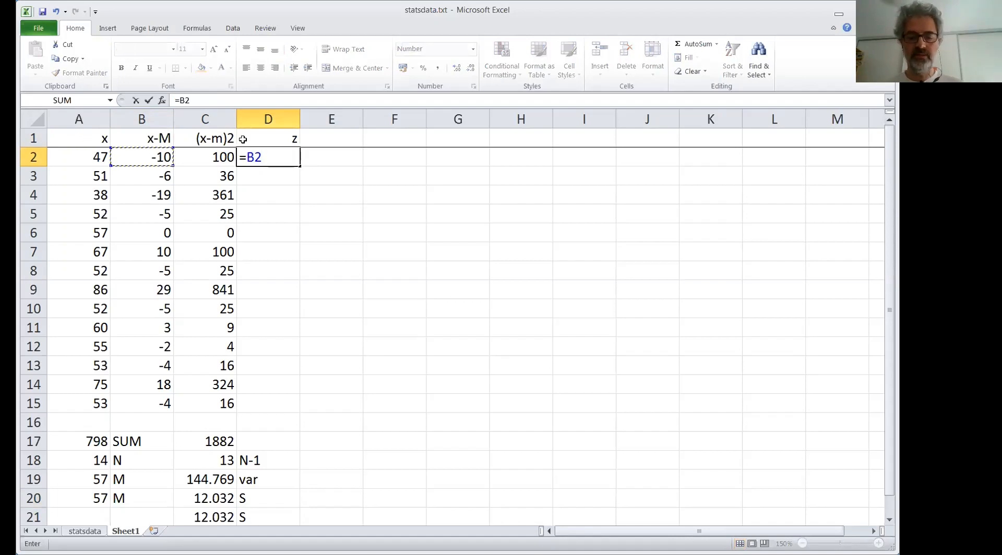
text(/)
click(210, 500)
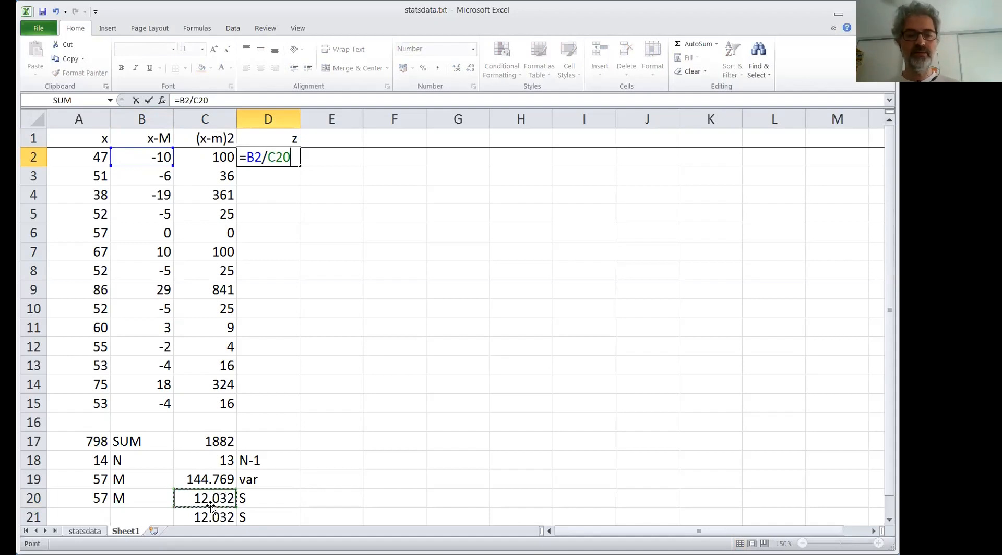
click(279, 154)
text($)
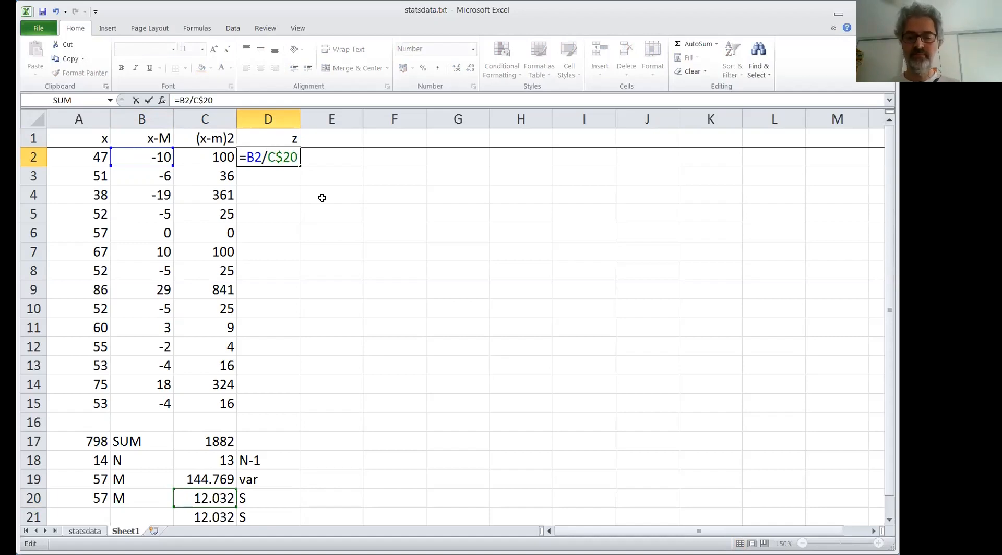
key(Return)
key(Up)
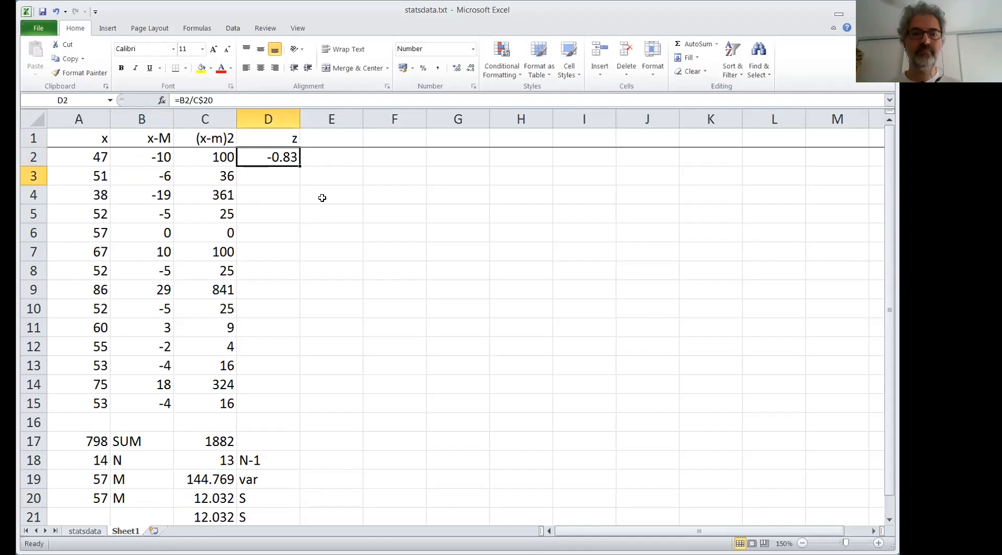
double_click(301, 166)
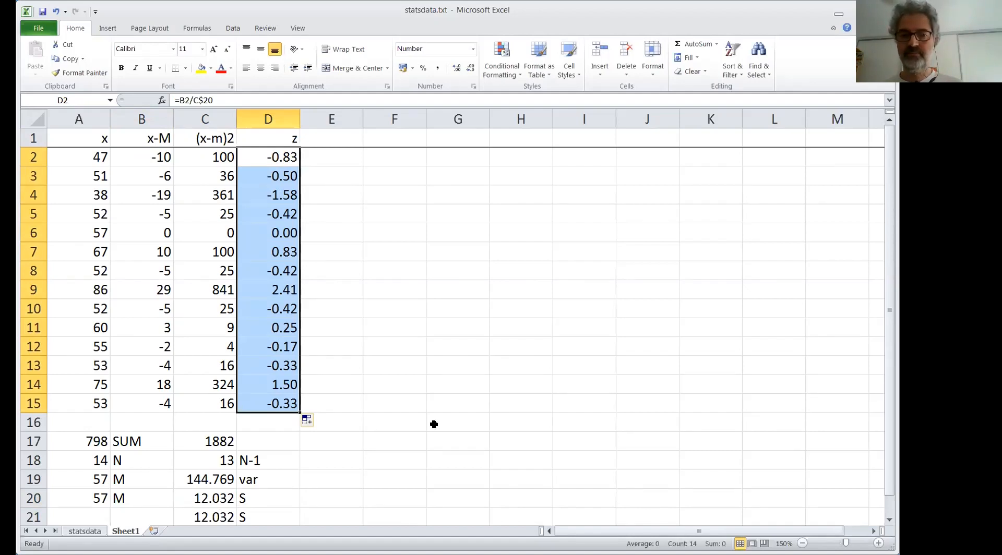
click(383, 456)
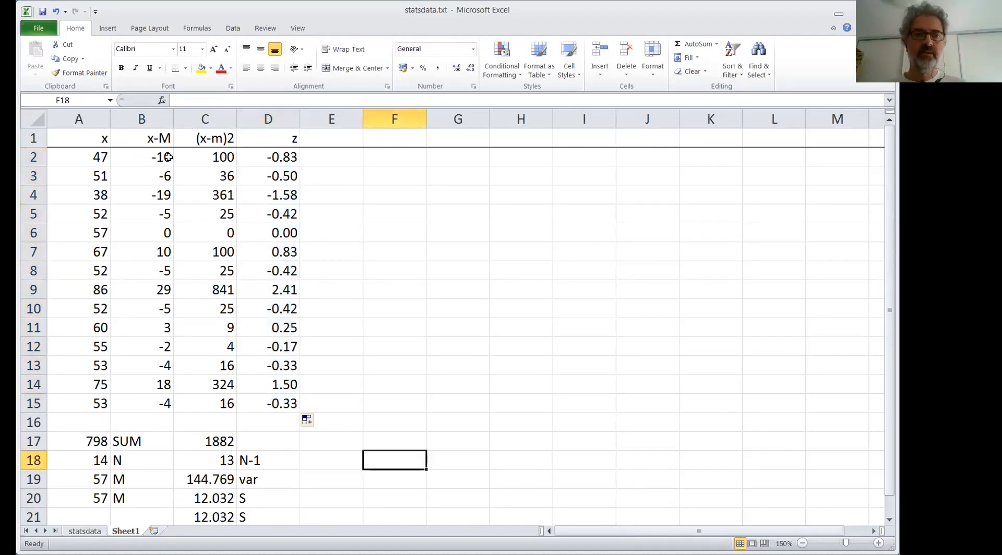
Step: Compare the z scores in D2:D15 with the deviations in B2:B15 by selecting each range in turn
click(279, 156)
shift+click(271, 401)
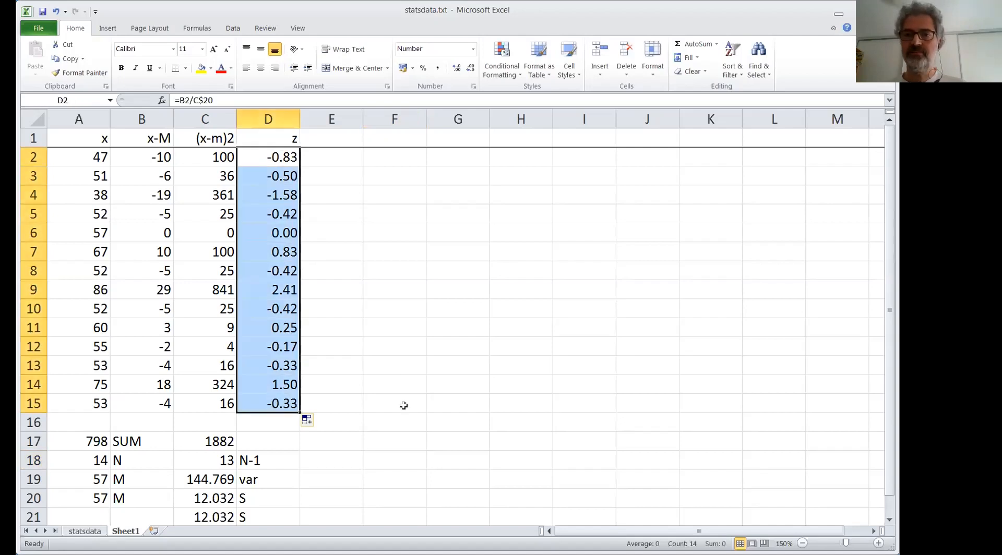
click(141, 156)
shift+click(147, 406)
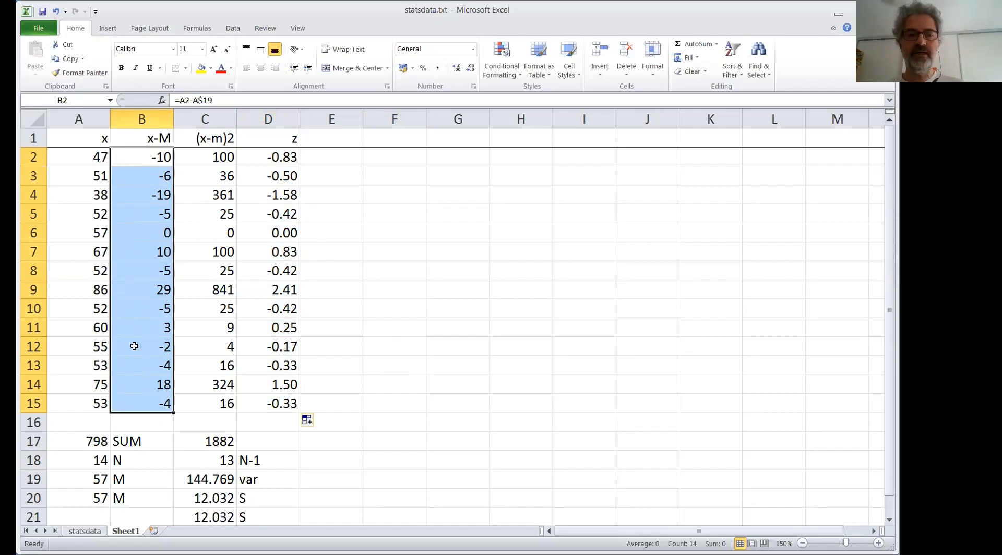
click(270, 155)
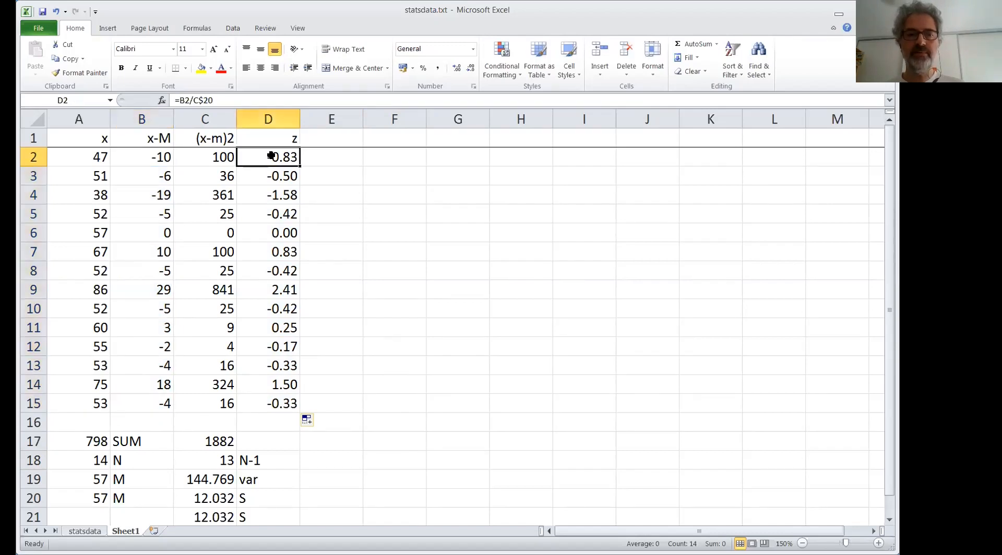
shift+click(278, 397)
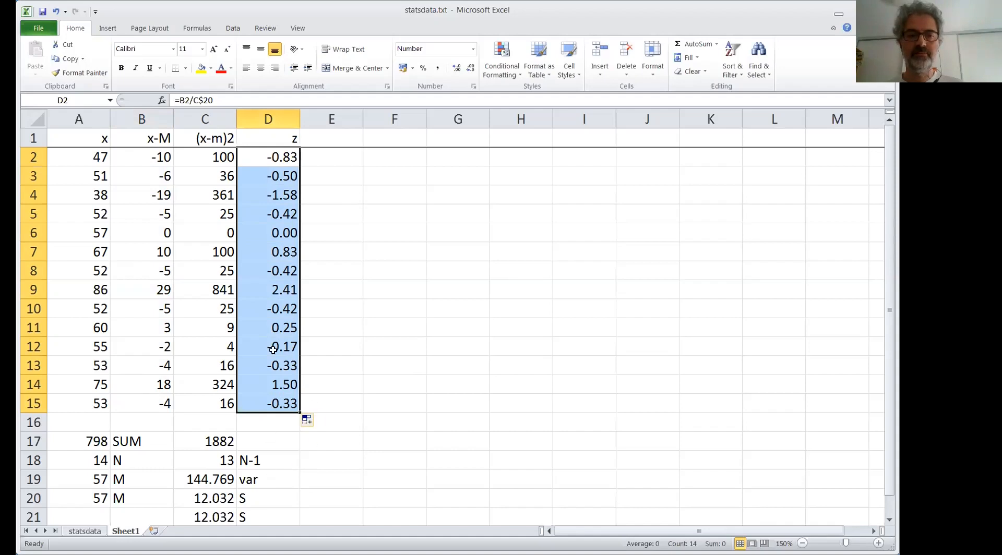
Step: Add the column heading %ile in E1
click(332, 139)
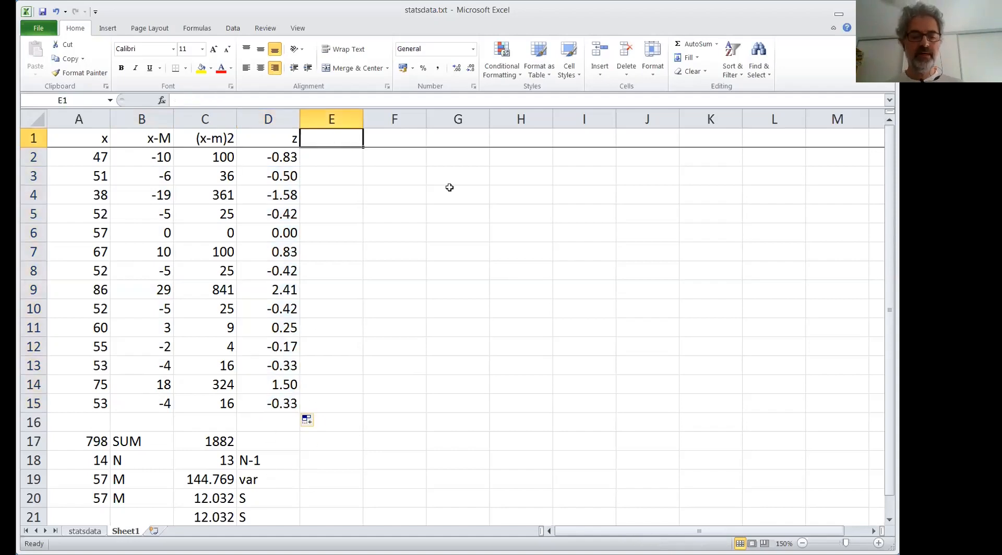
text(%)
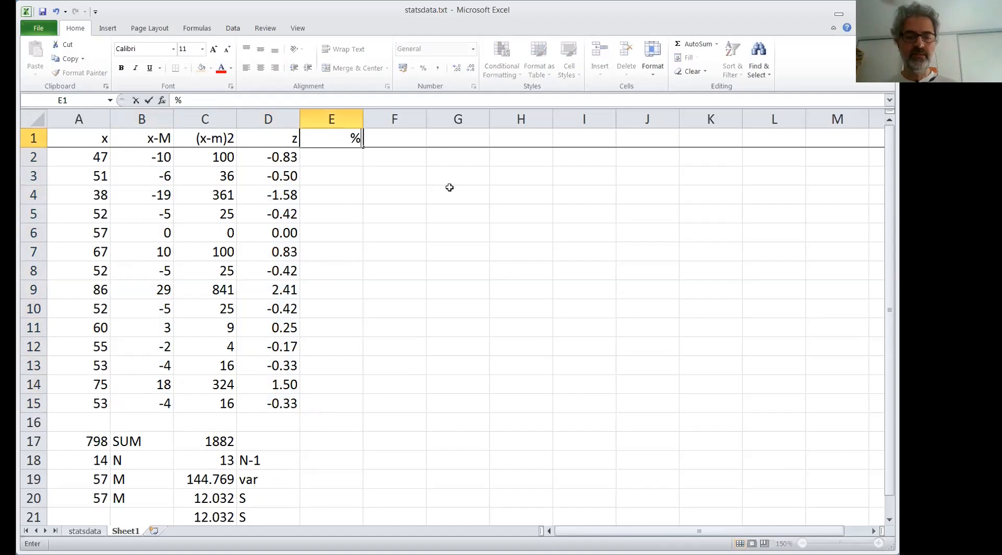
text(l)
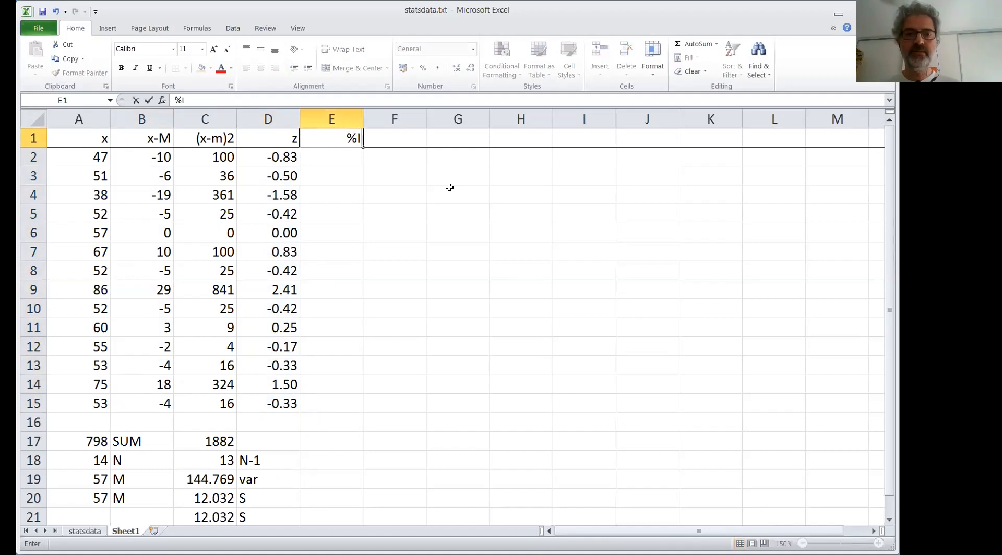
key(BackSpace)
text(ile)
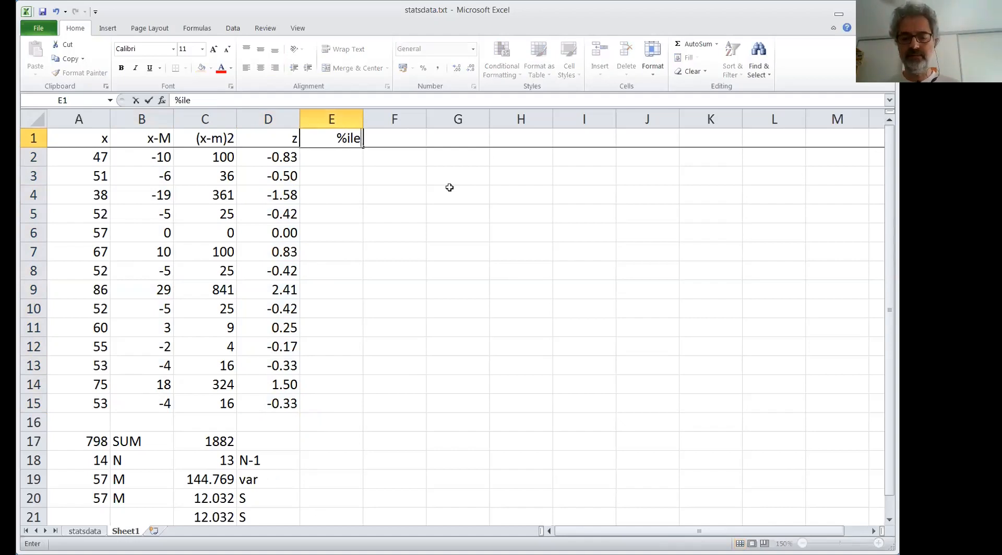
key(Return)
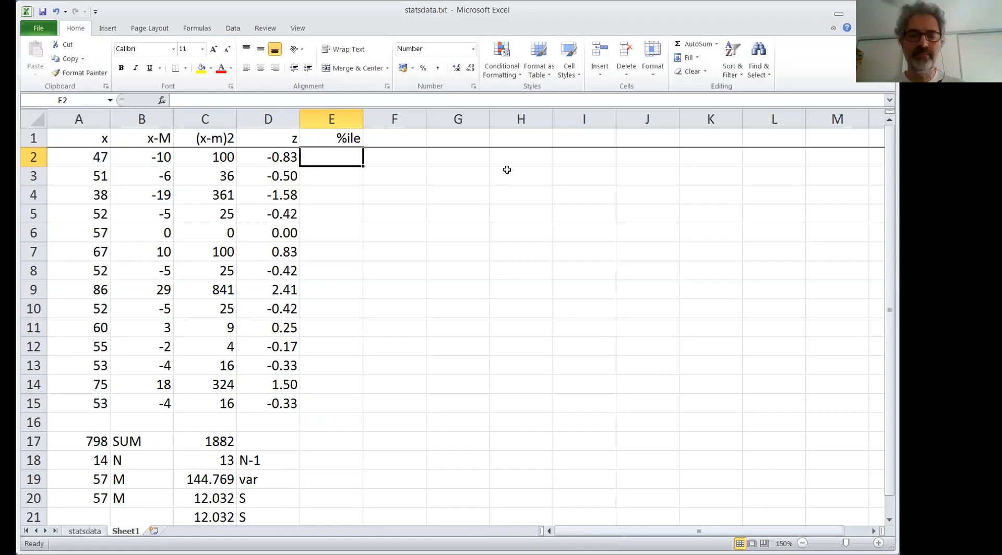
Step: Start a NORM.S.DIST formula in E2 with the z score in D2 as its first argument
text(=)
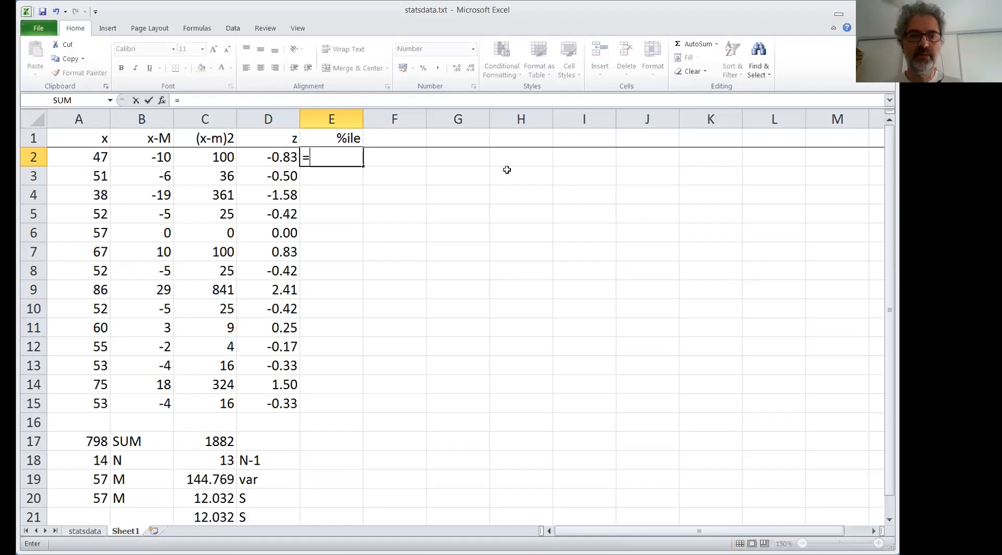
text(nor)
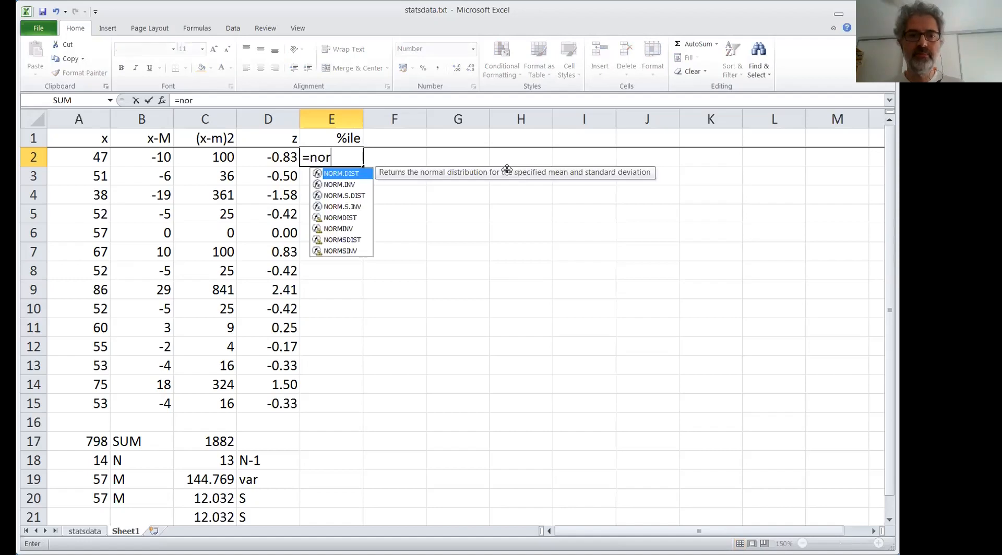
key(BackSpace)
key(BackSpace)
key(BackSpace)
text(NORM.)
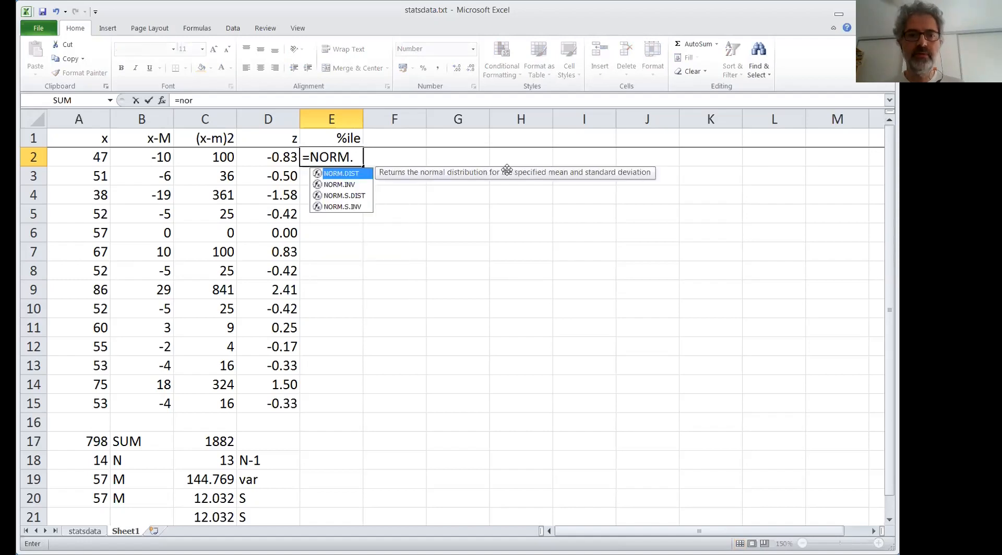
text(S.DIST)
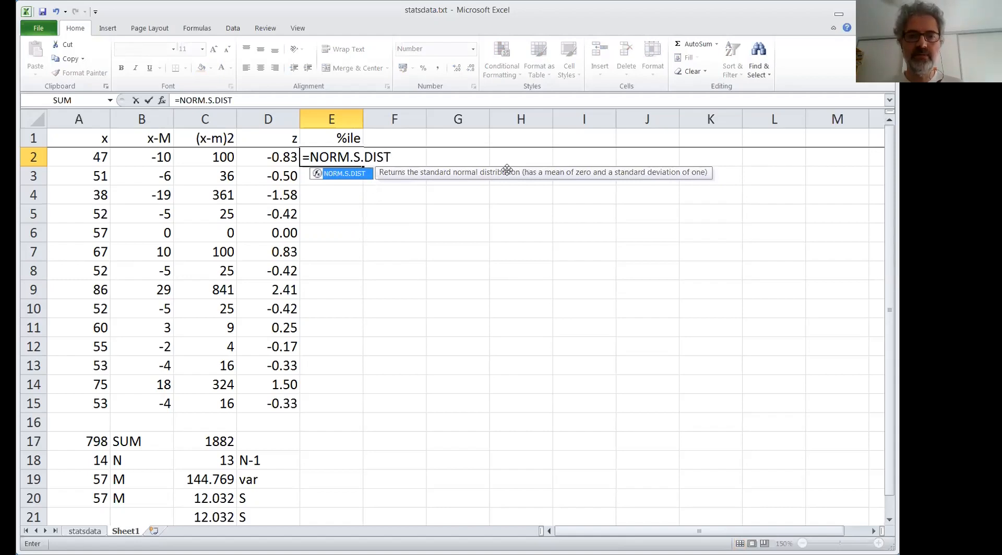
text(()
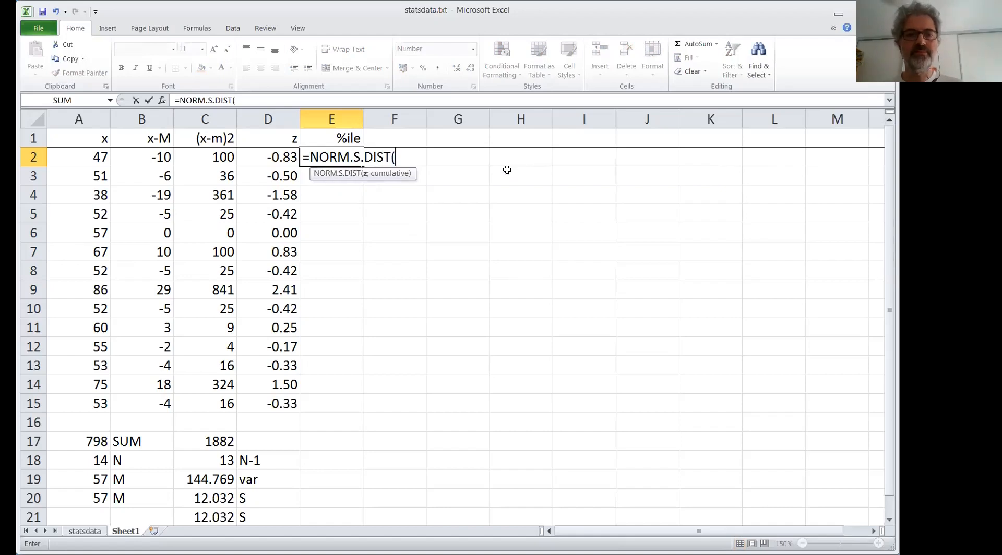
click(271, 158)
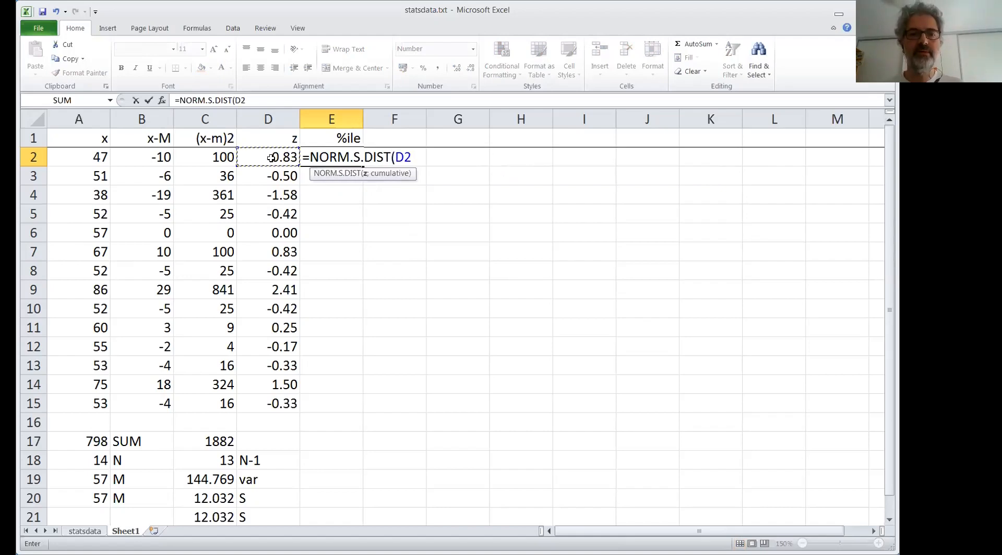
text(,)
key(BackSpace)
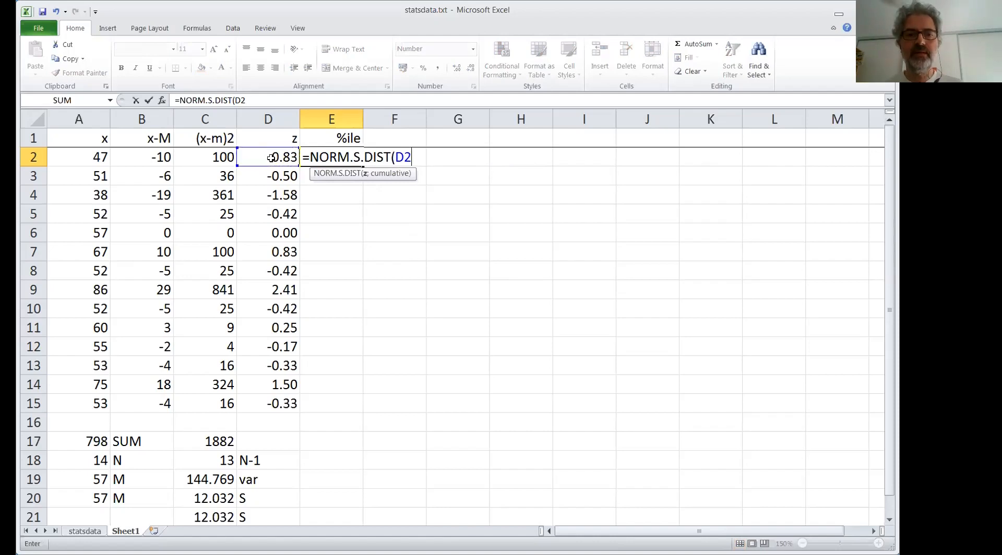
text(;)
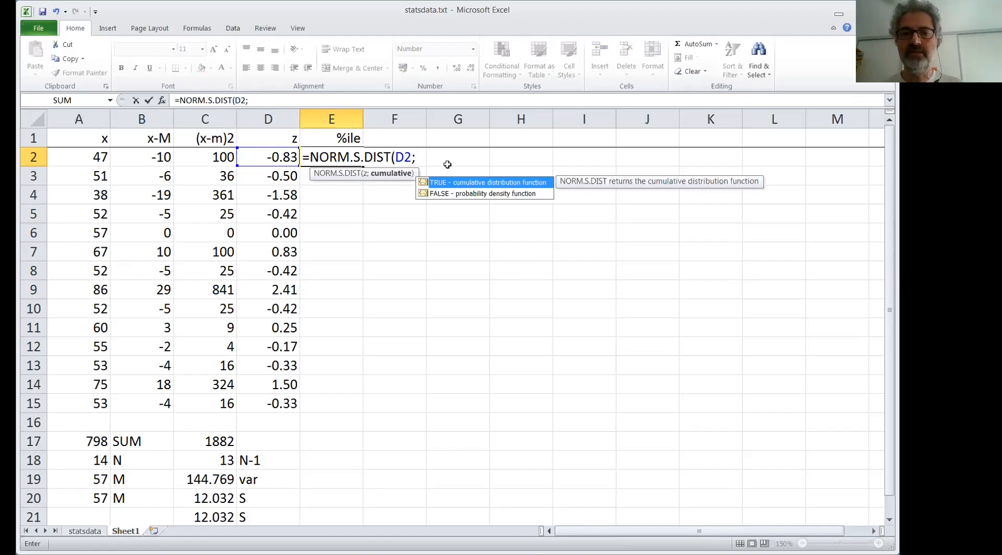
Step: Complete the E2 formula as =NORM.S.DIST(D2;TRUE), using TRUE for the cumulative argument
click(423, 184)
double_click(424, 184)
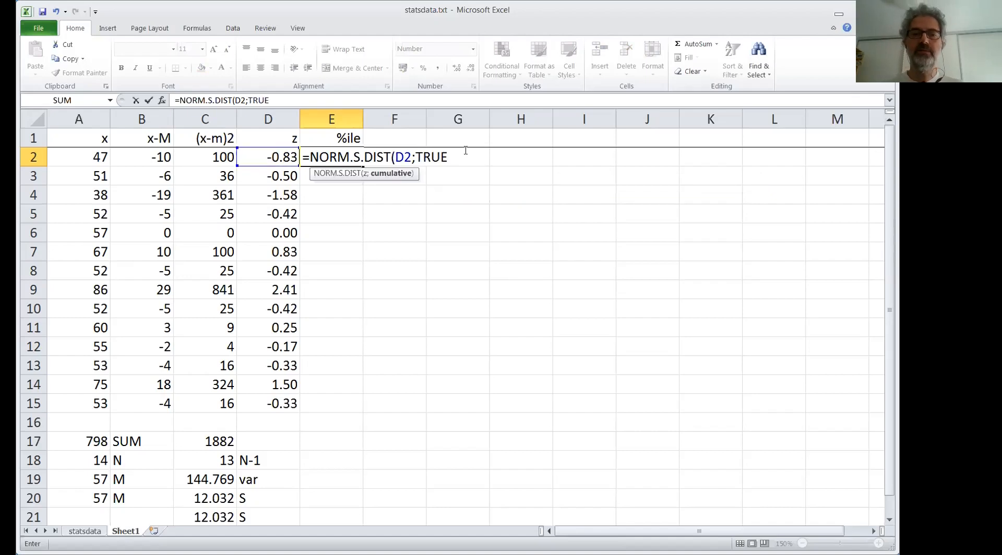
key(BackSpace)
key(BackSpace)
key(BackSpace)
key(BackSpace)
text(tru)
key(BackSpace)
key(BackSpace)
key(BackSpace)
text(T)
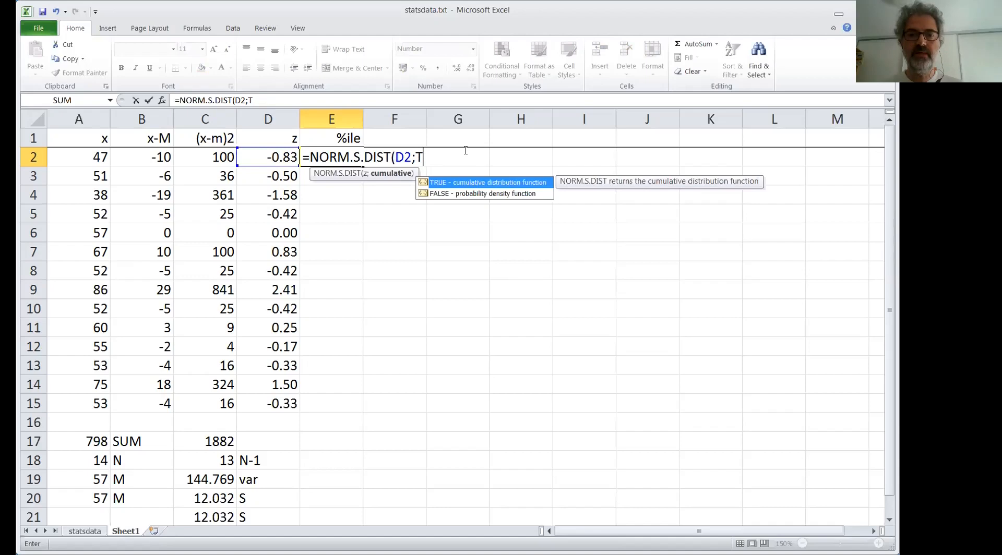
text(RUE))
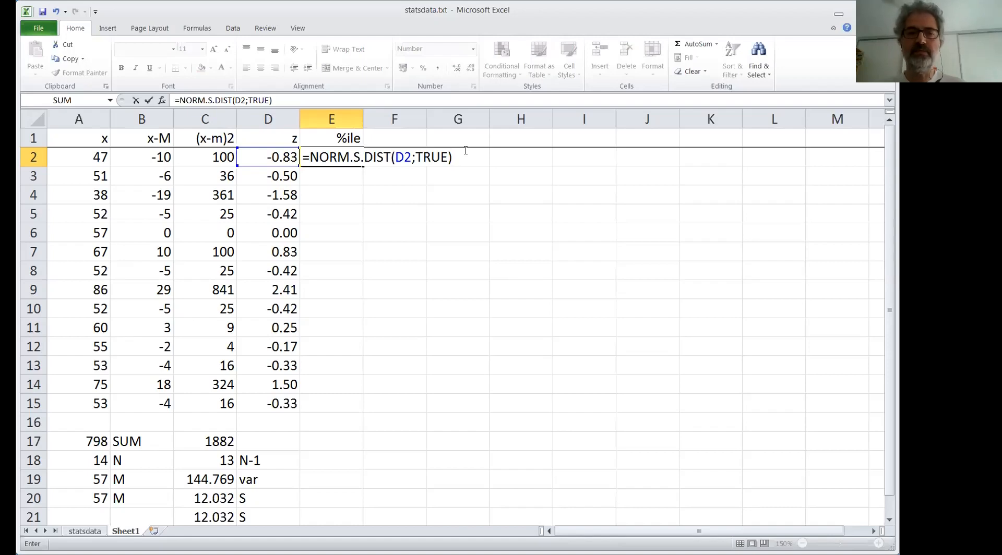
key(Return)
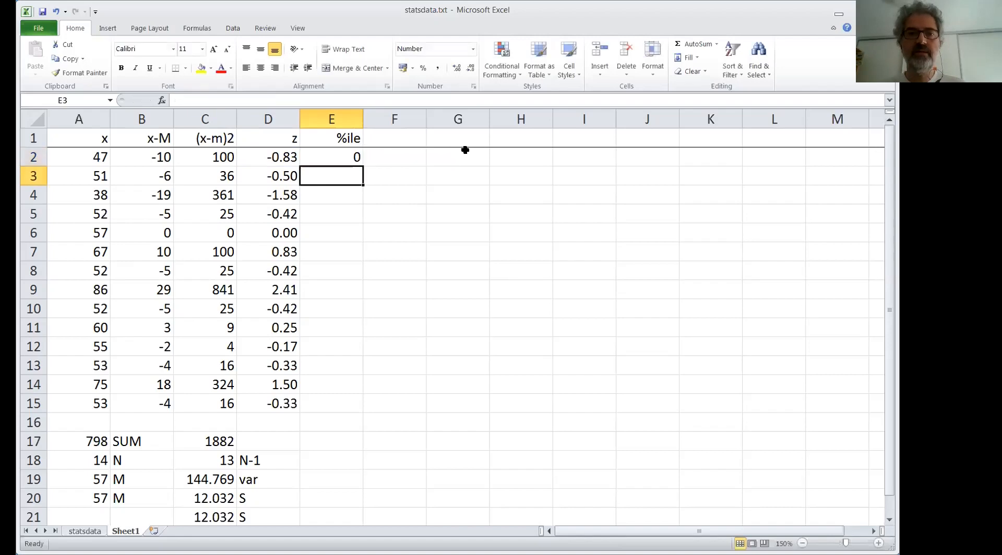
Step: Display the result in E2 with two decimal places
key(Up)
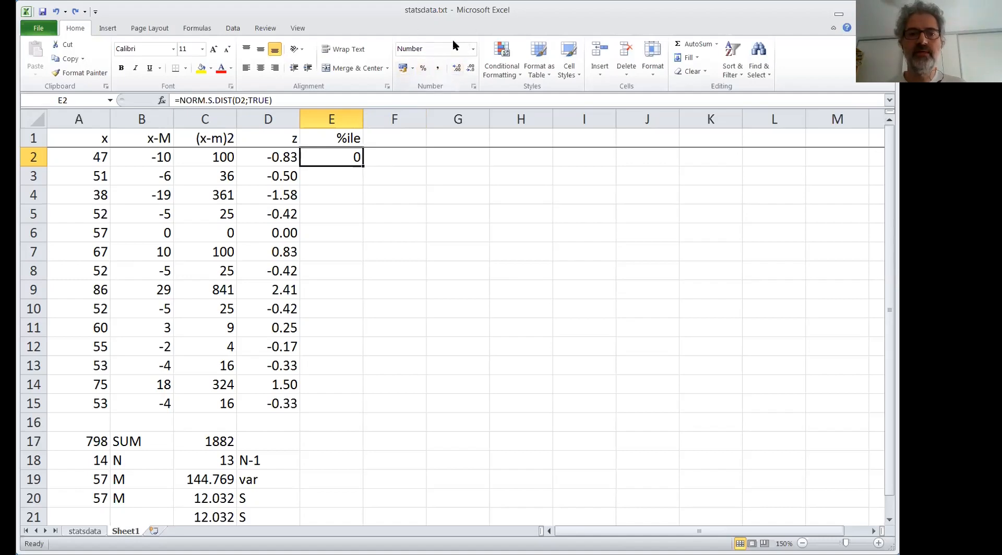
click(472, 50)
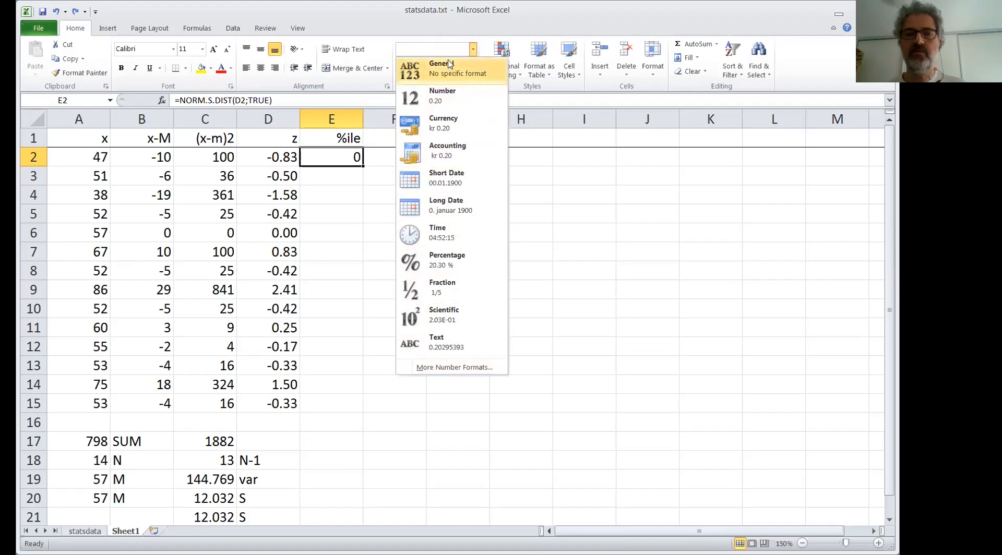
click(432, 52)
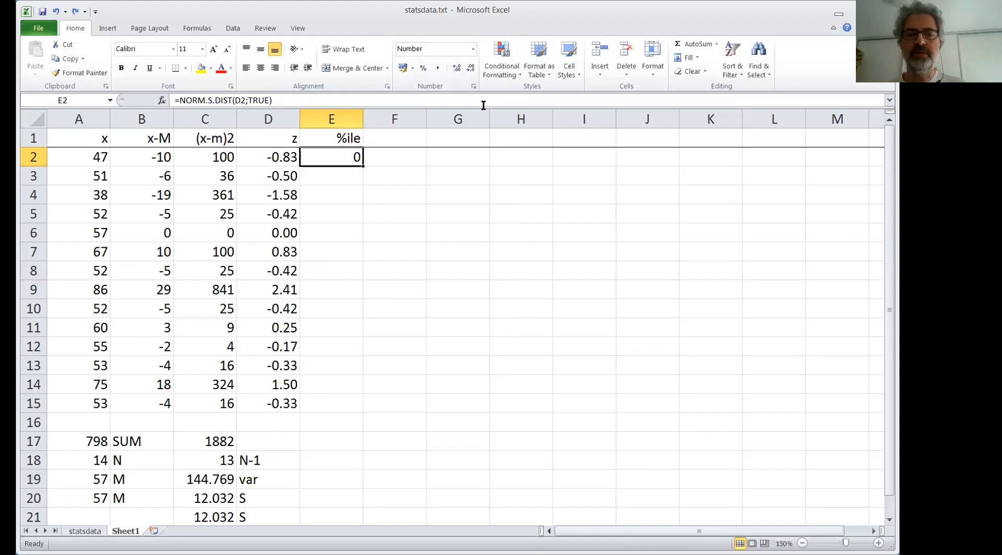
click(468, 71)
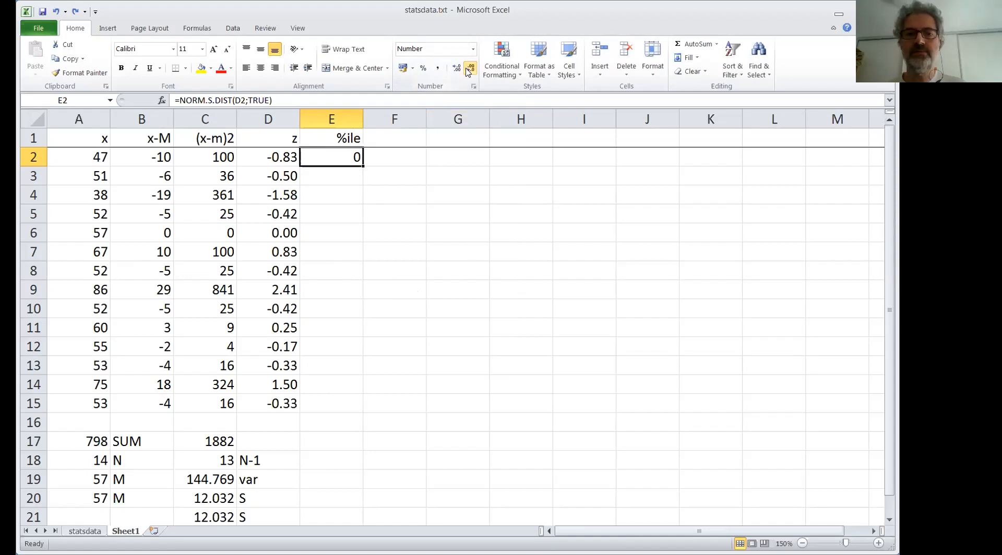
click(456, 70)
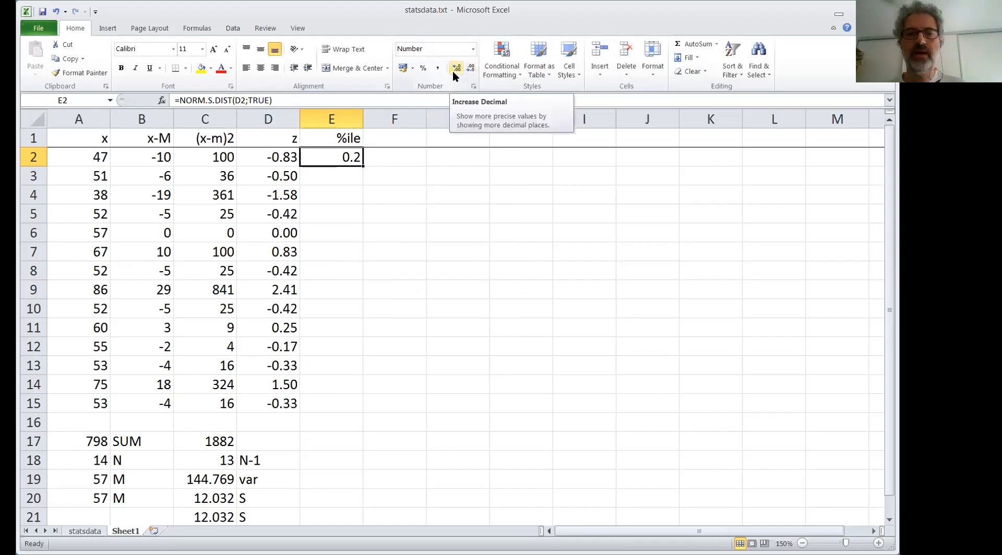
click(454, 73)
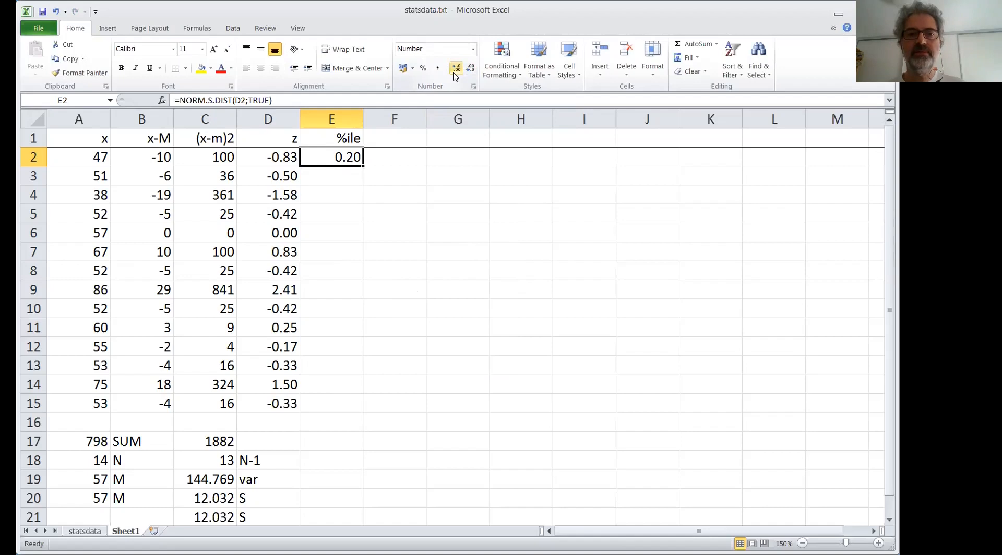
click(455, 73)
click(456, 73)
click(456, 73)
click(473, 71)
click(473, 71)
click(473, 71)
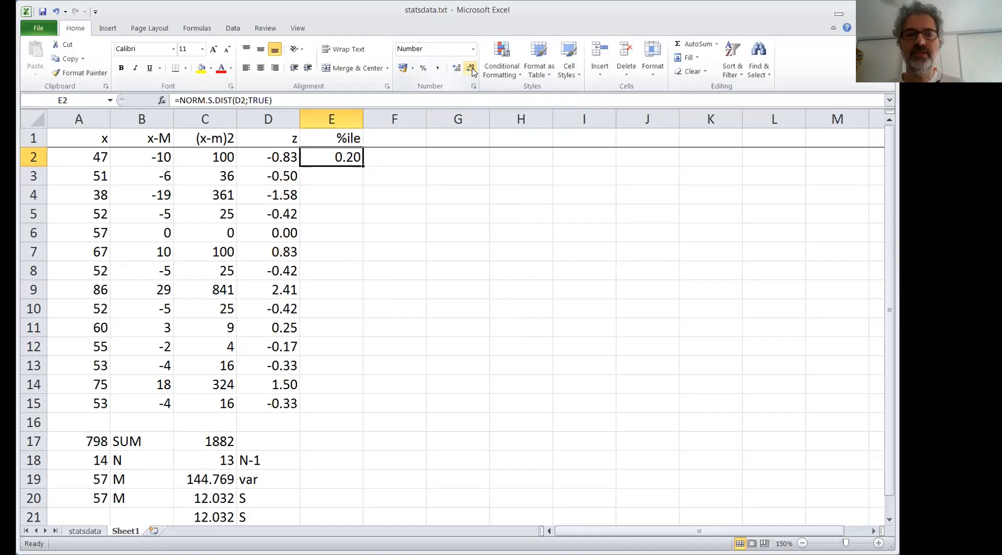
Step: Select the z scores in D2:D15 and try adjusting their displayed decimal places
click(269, 156)
click(220, 157)
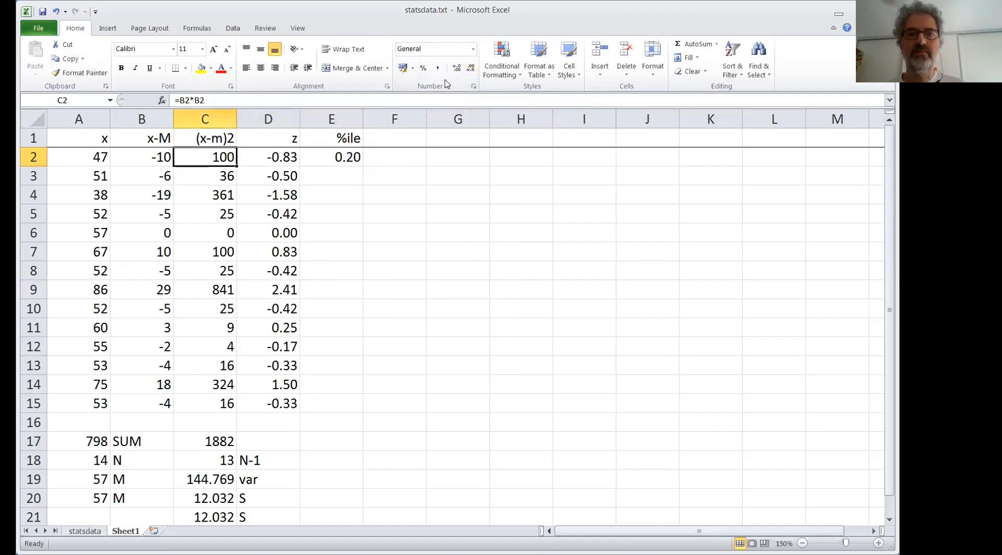
click(259, 158)
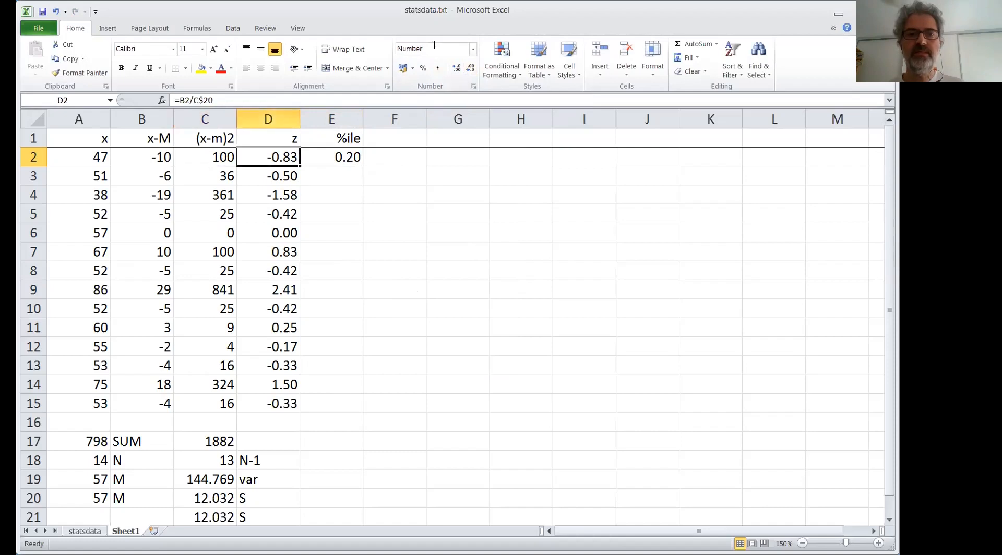
shift+click(290, 398)
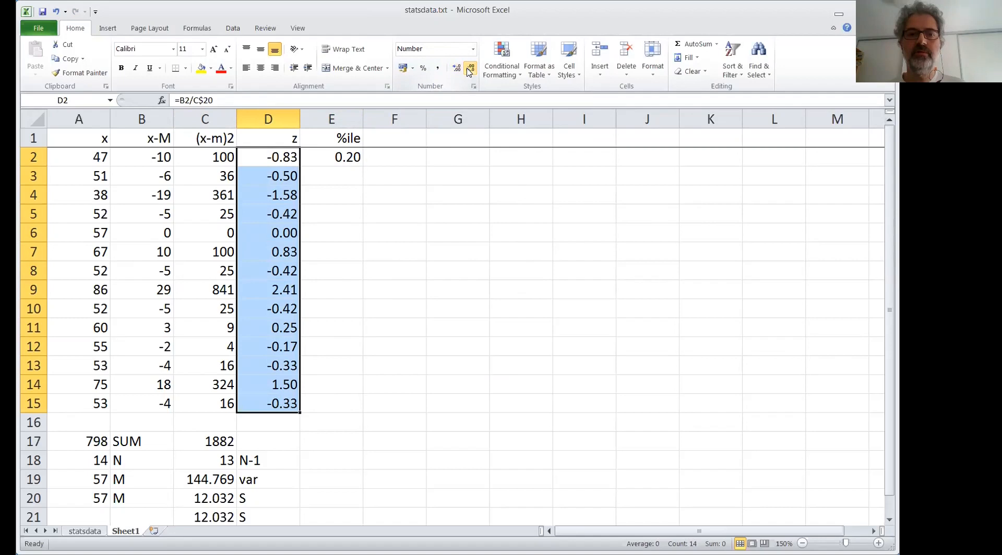
click(458, 69)
Step: Format the squared deviations in C2:C15 as Number with no decimal places
click(194, 157)
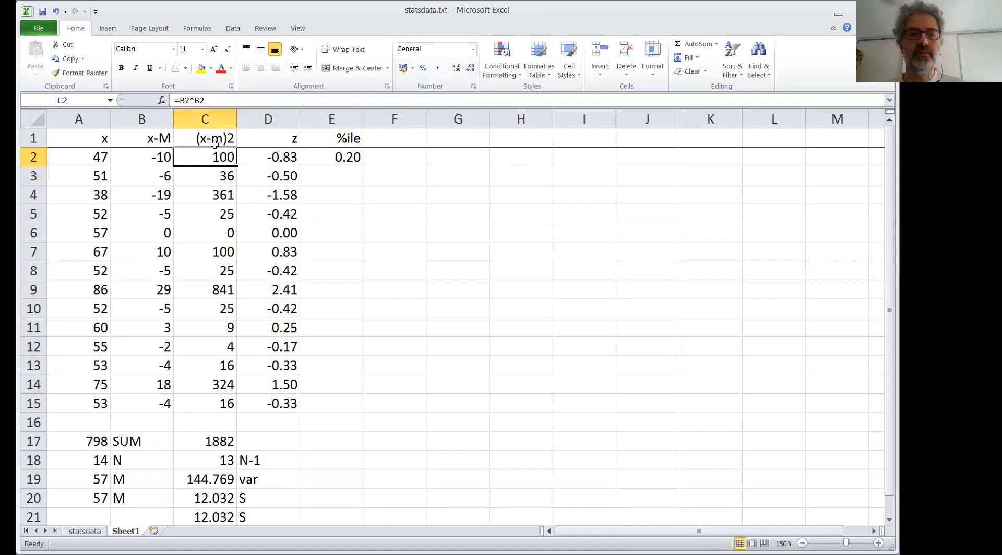
shift+click(211, 405)
click(472, 49)
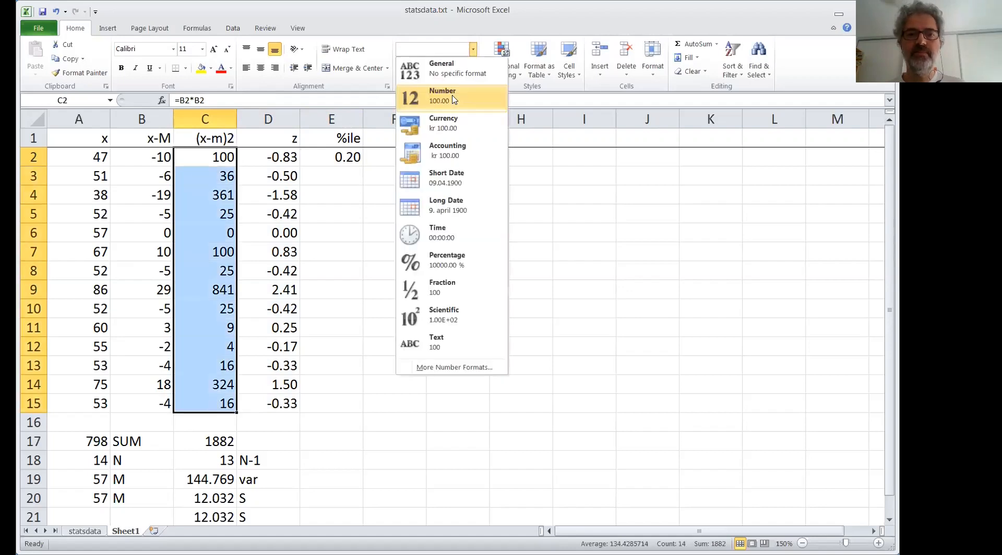
click(453, 100)
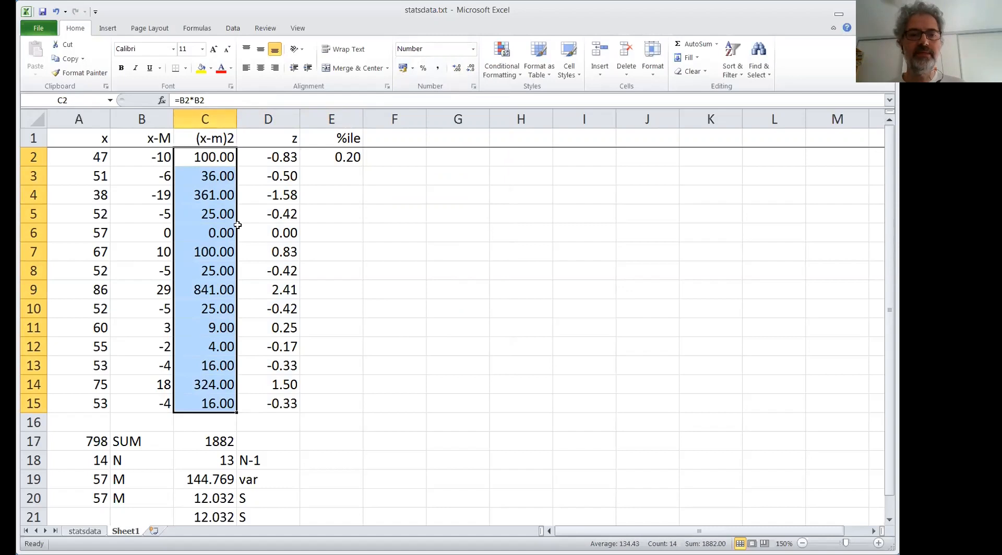
click(471, 69)
click(471, 68)
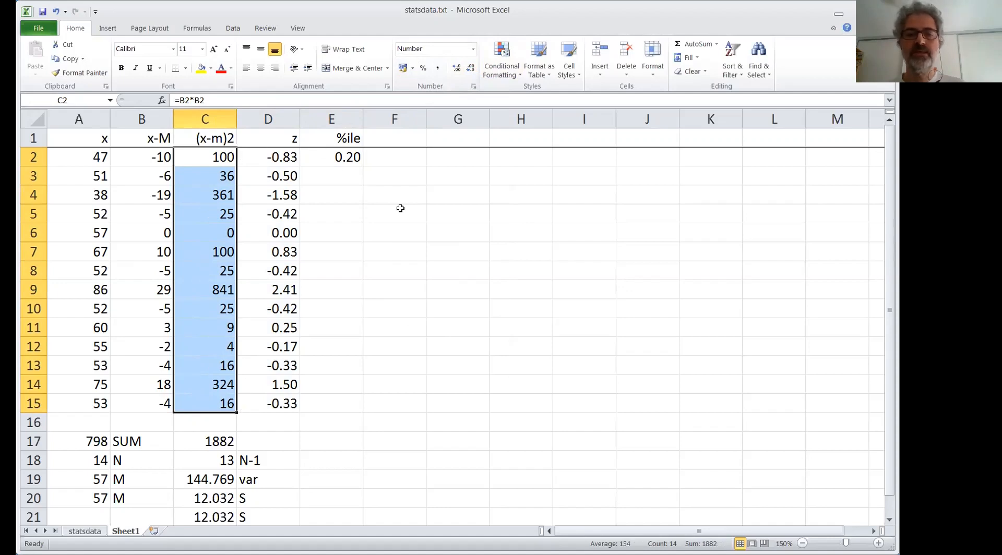
Step: Fill the E2 formula down to E15 and move the %ile heading from E1 to F1
click(339, 157)
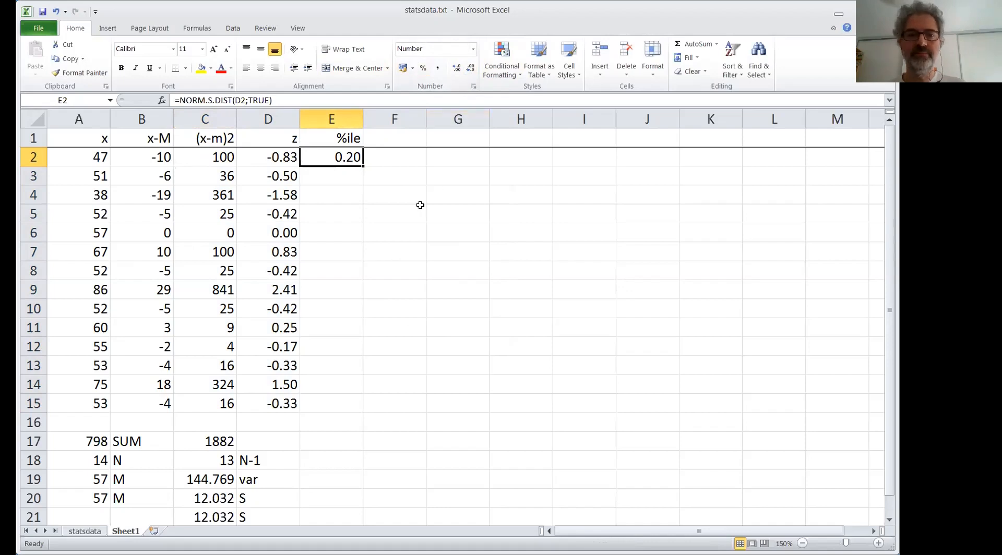
double_click(360, 164)
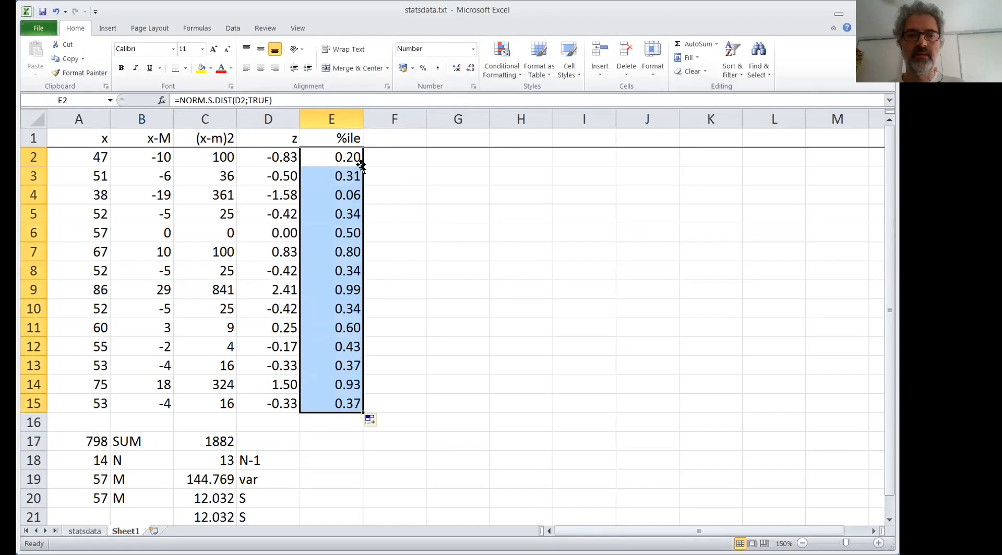
click(349, 137)
drag(358, 139, 394, 140)
Step: Calculate the percentile in F2 with the formula =E2*100
click(394, 156)
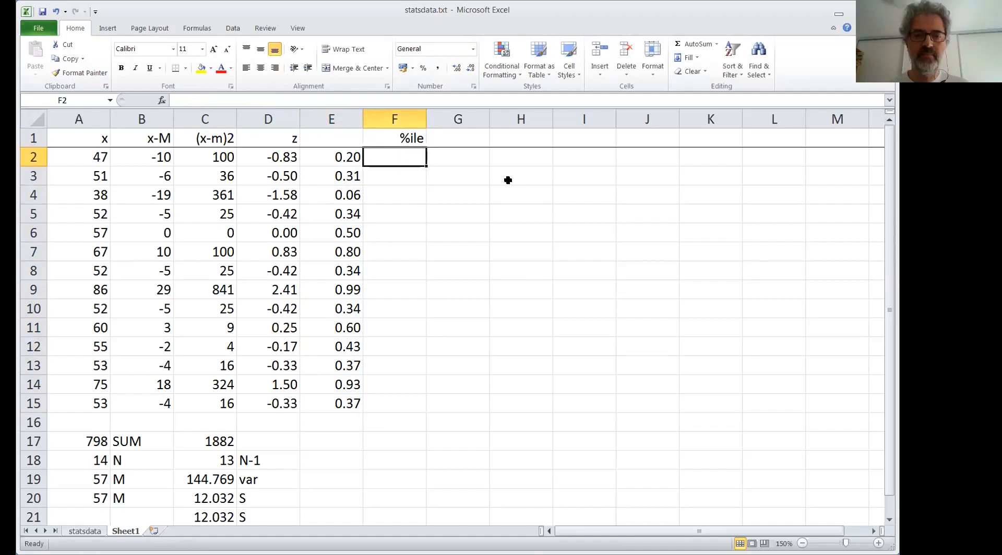
text(=)
click(336, 157)
text(*)
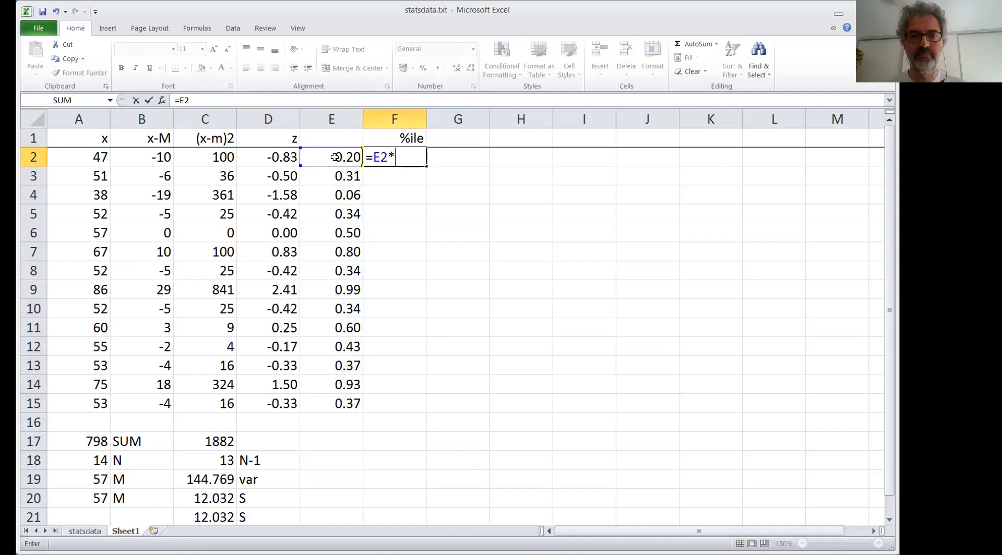
text(100)
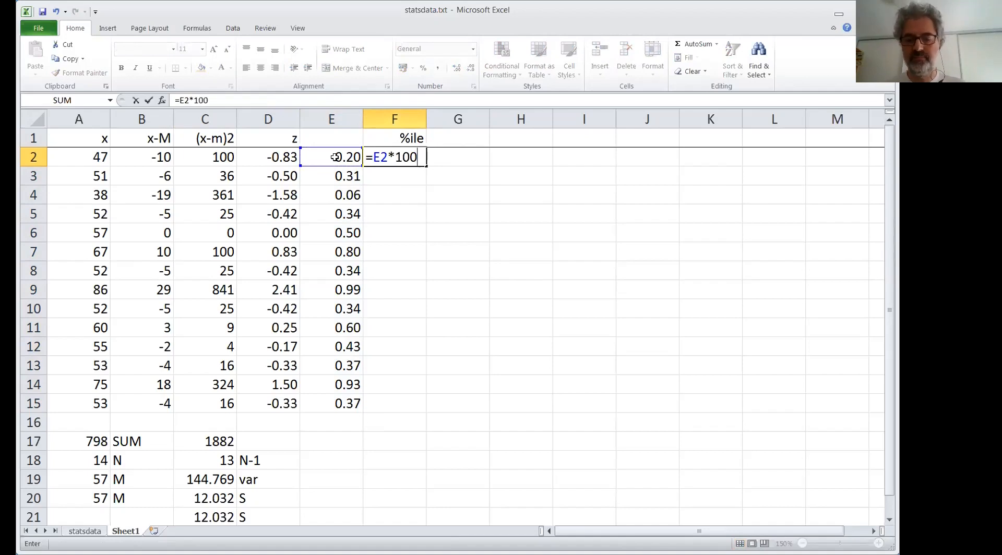
key(Return)
Step: Format the percentile in F2 as Number with no decimal places
click(409, 158)
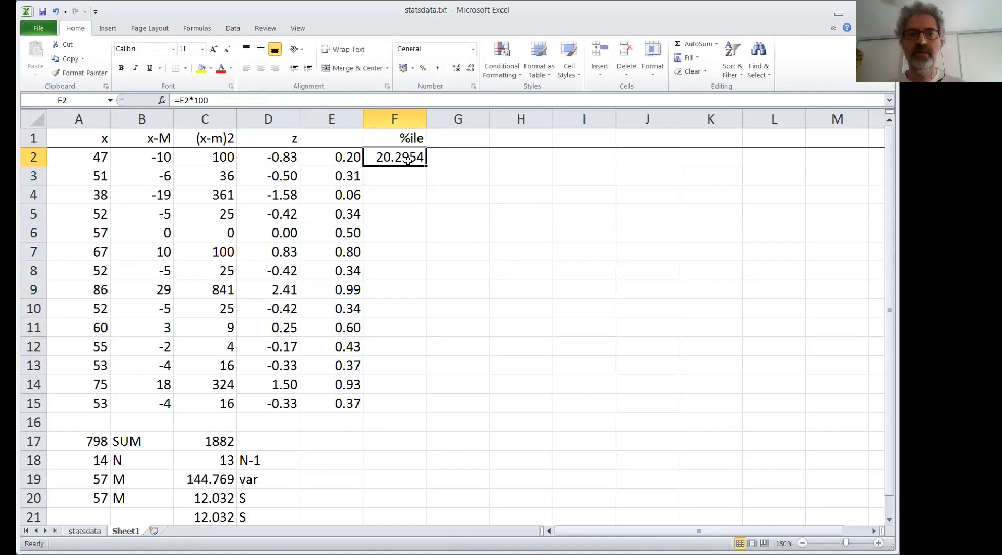
click(473, 49)
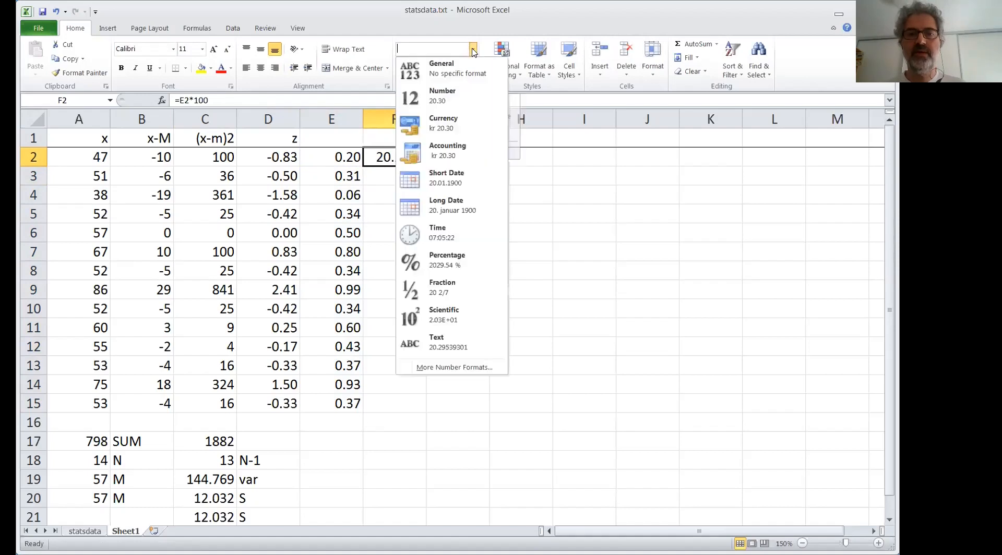
click(457, 100)
click(471, 69)
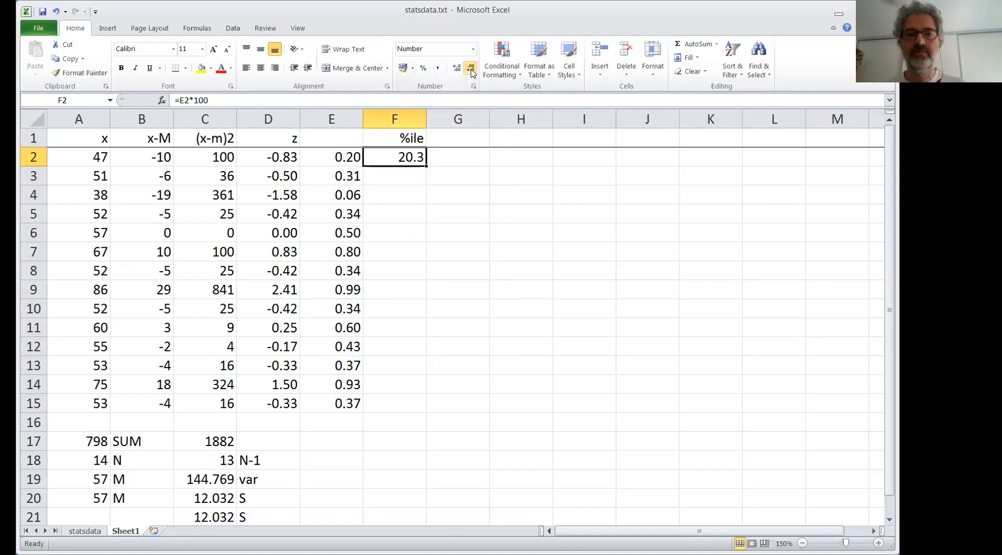
click(472, 71)
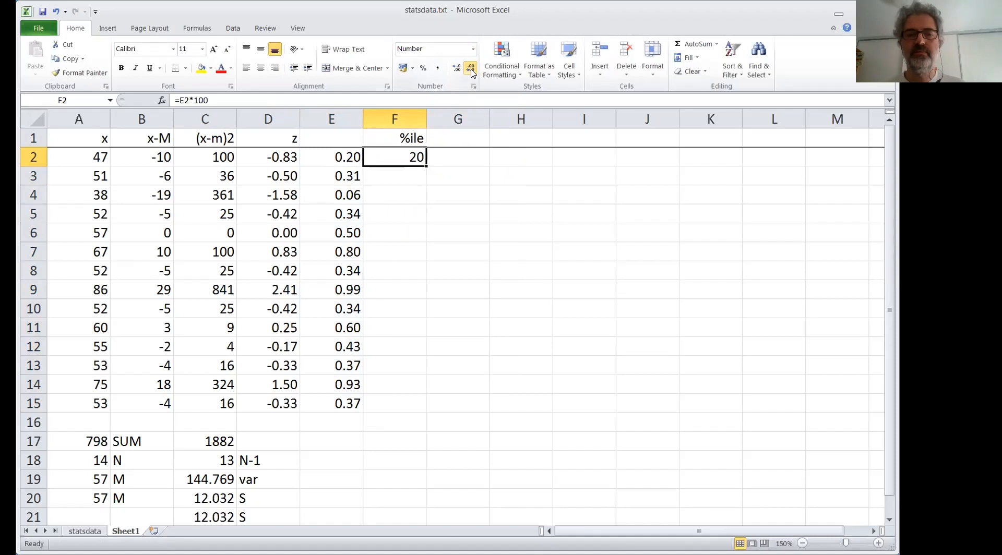
Step: Fill the percentile formula in F2 down to F15 and enter the heading cum.prop in E1
double_click(426, 166)
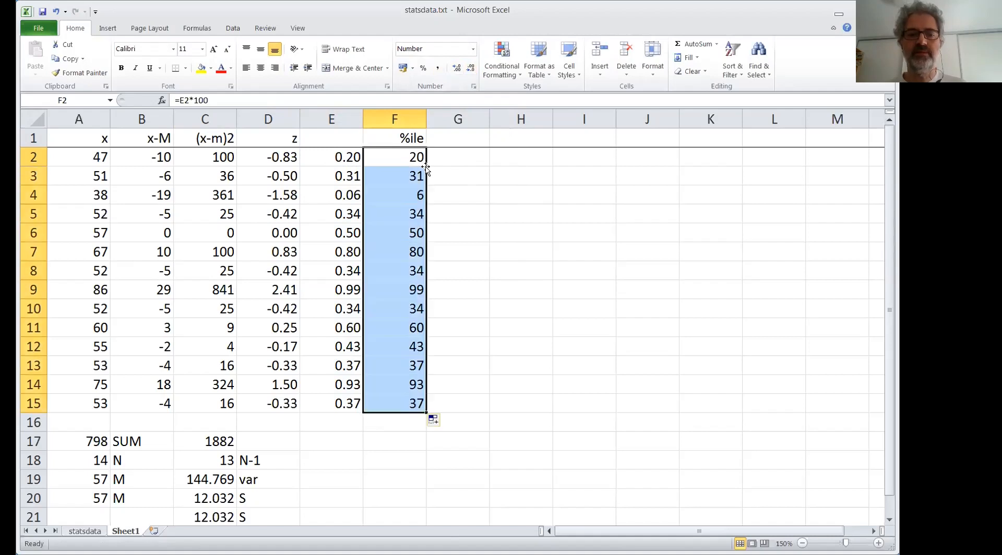
click(385, 424)
click(348, 136)
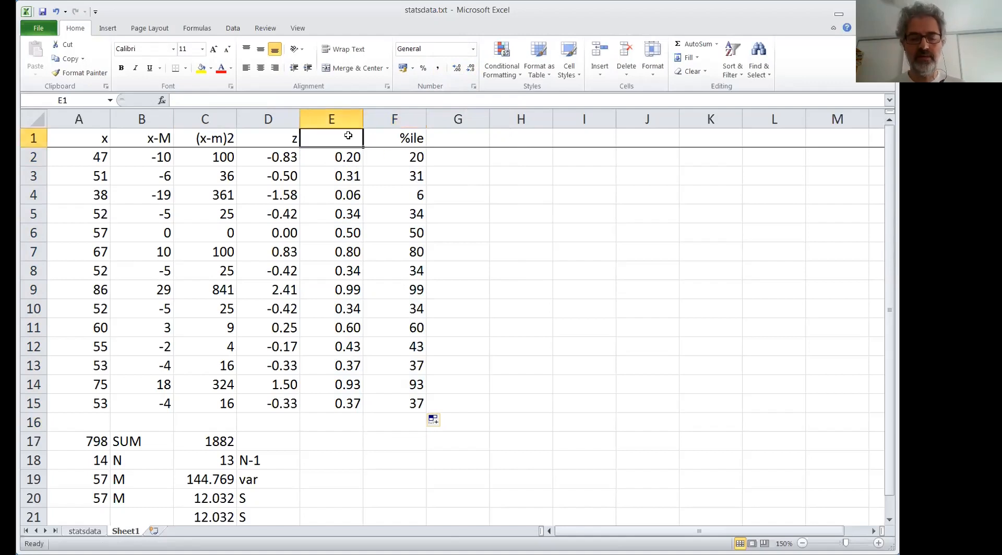
text(PRO)
key(BackSpace)
key(BackSpace)
key(BackSpace)
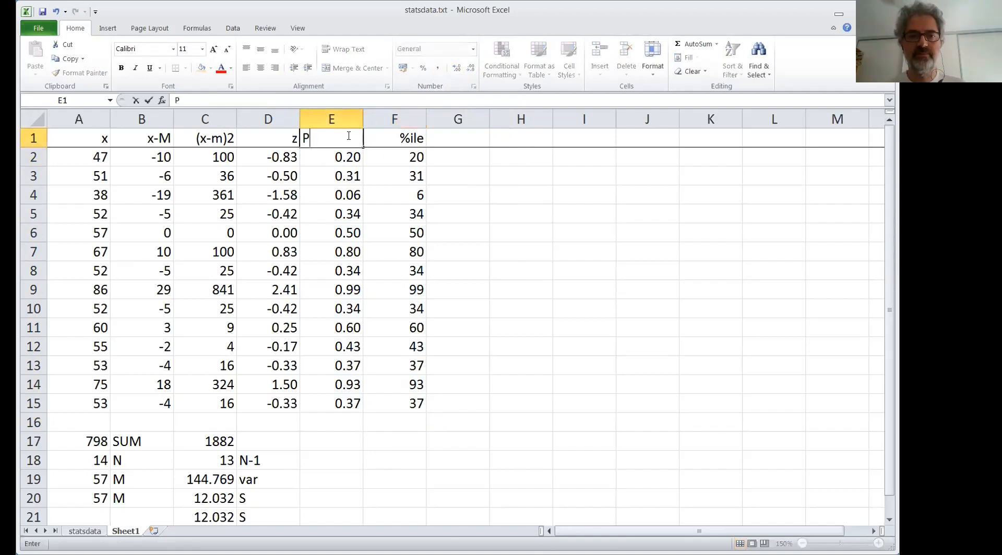
text(cum>p)
key(BackSpace)
text(prop)
key(Return)
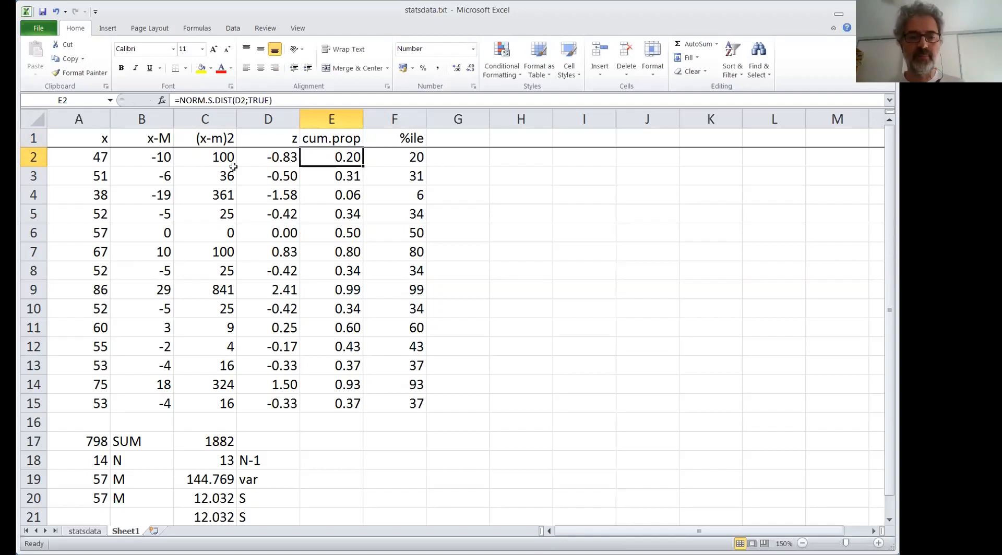
click(445, 156)
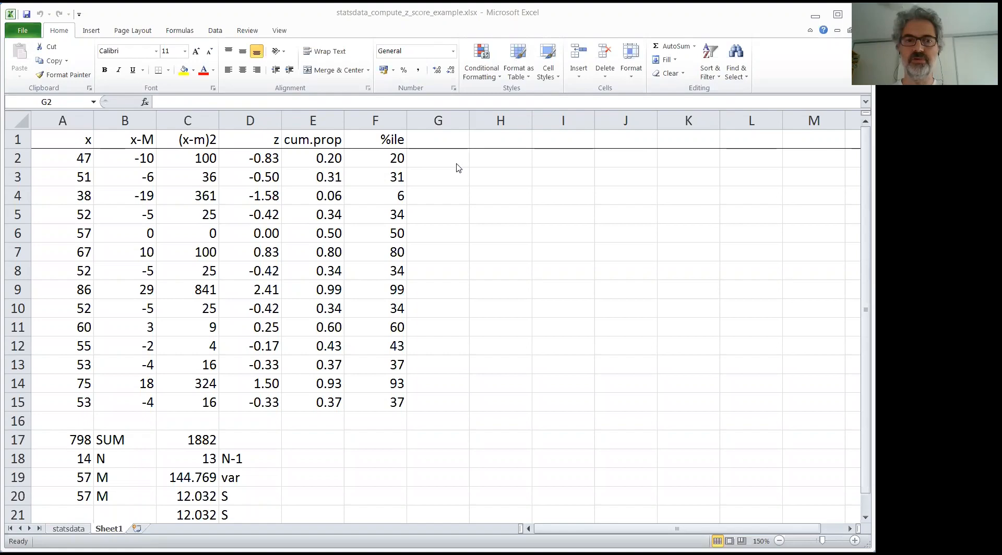
Step: Enter the heading SS in G1 for a new standard score column
click(456, 138)
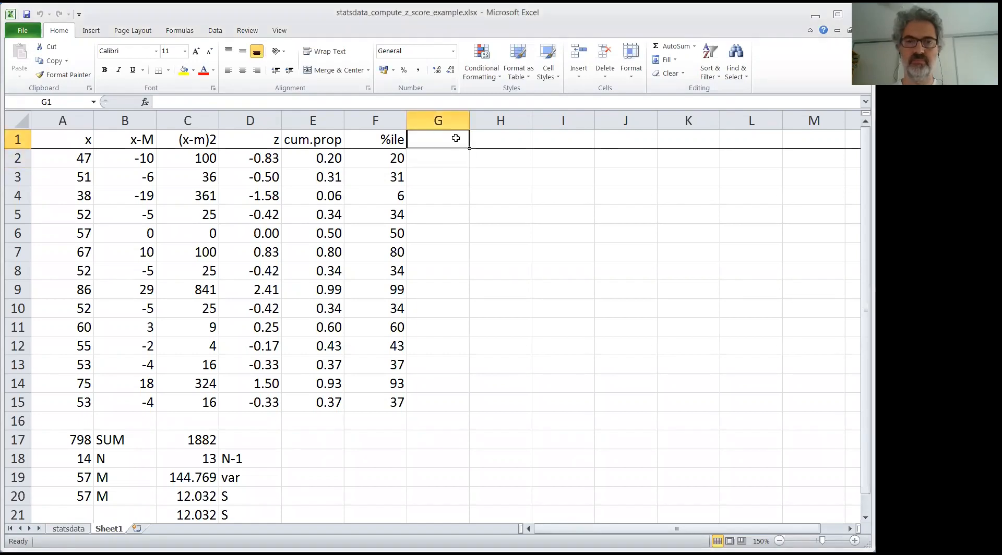
text(SS)
key(Return)
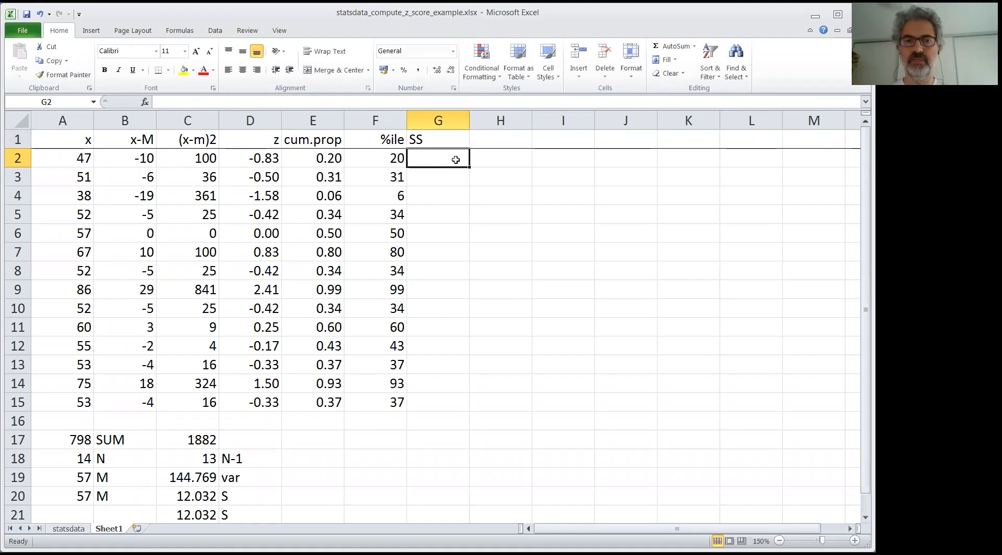
Step: Calculate the standard score in G2 from the z score with the formula =D2*15+100
text(=)
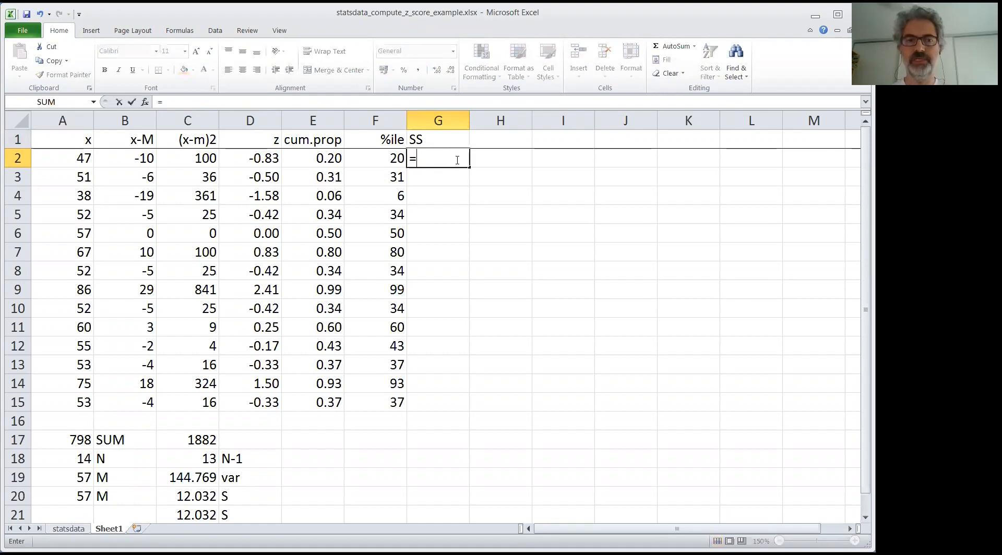
click(258, 158)
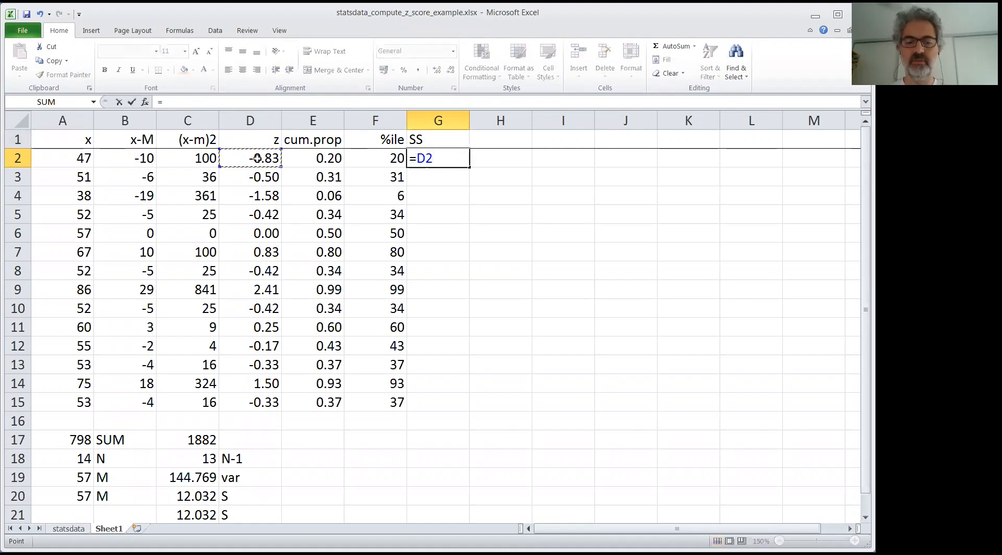
text(*)
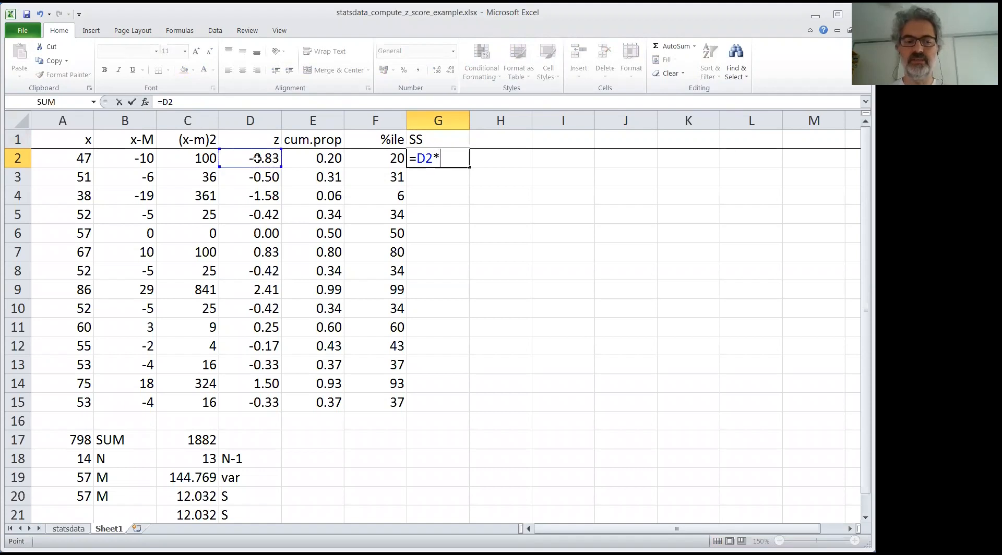
text(15)
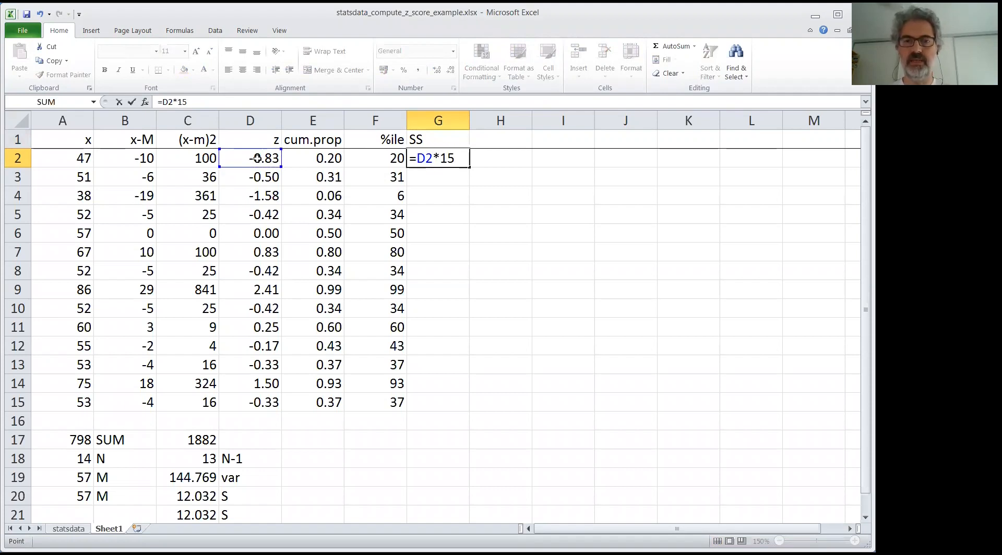
text(+100)
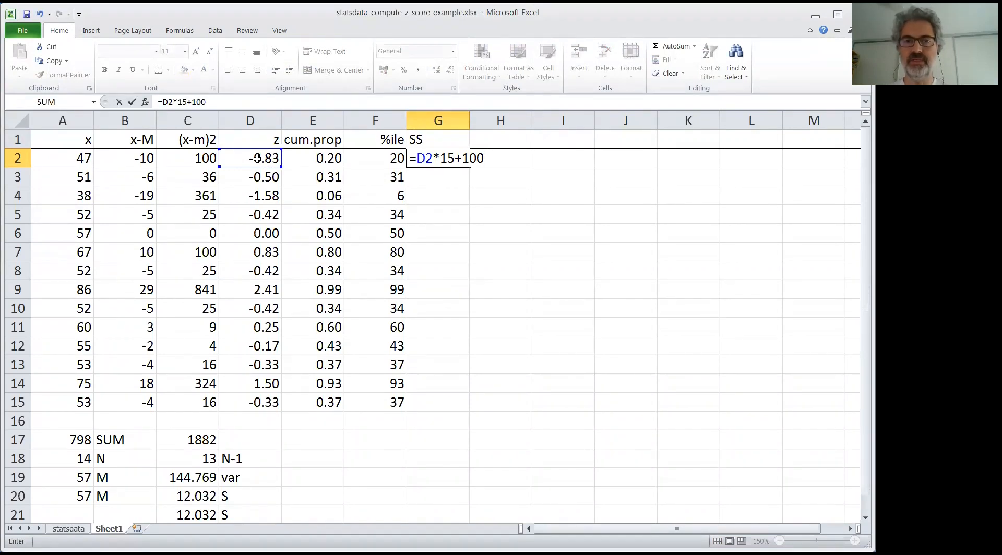
key(Return)
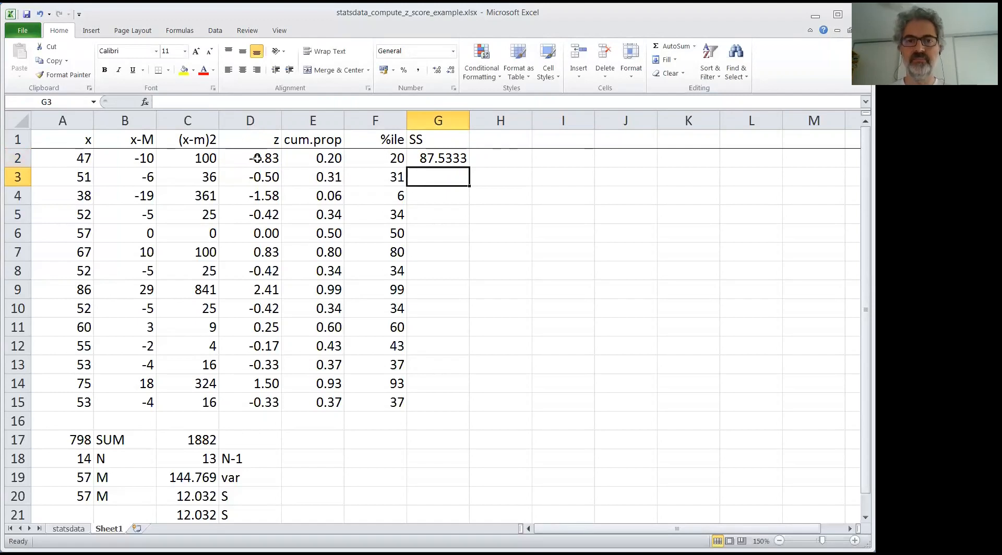
Step: Fill the G2 formula down to G15 and format G2:G15 as Number with no decimal places
click(463, 157)
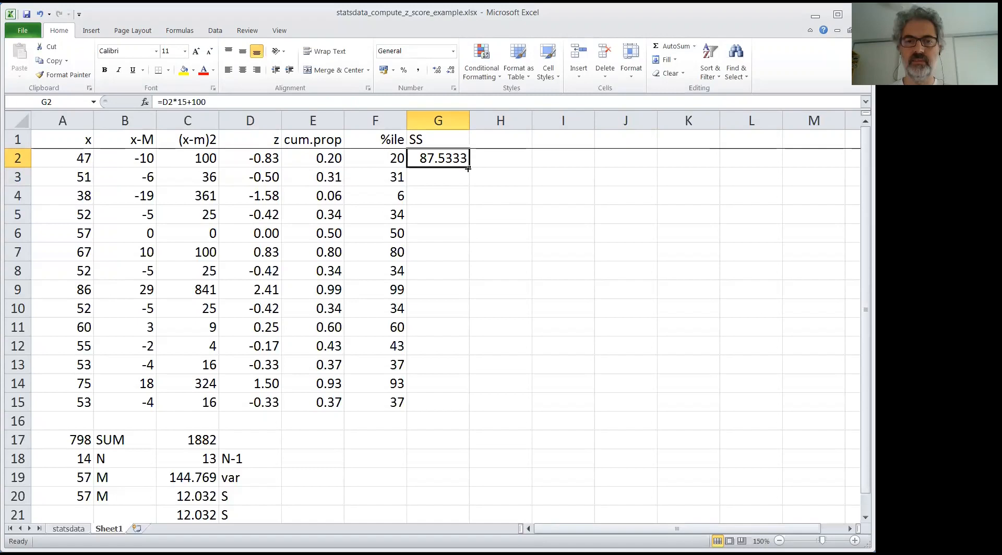
double_click(467, 167)
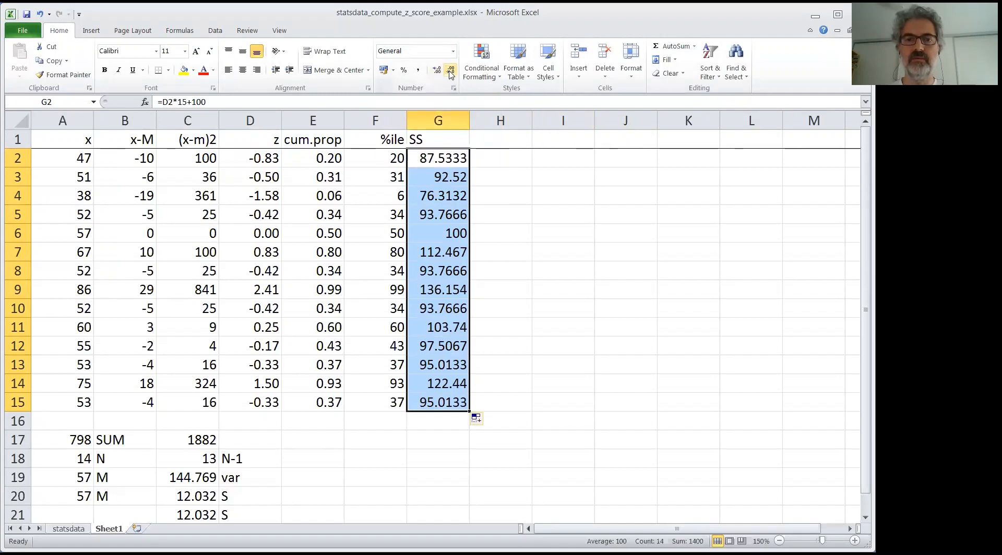
click(452, 51)
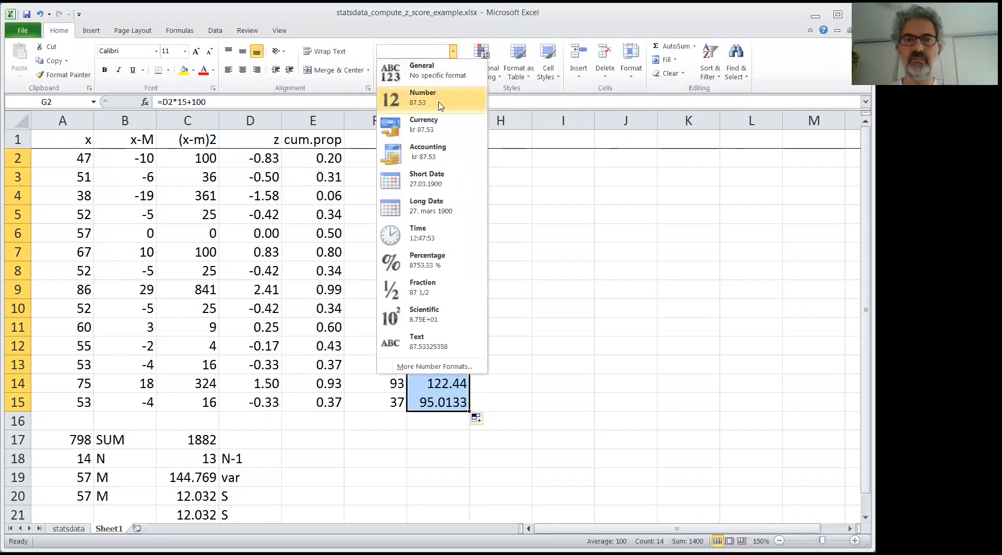
click(440, 104)
click(450, 70)
click(450, 70)
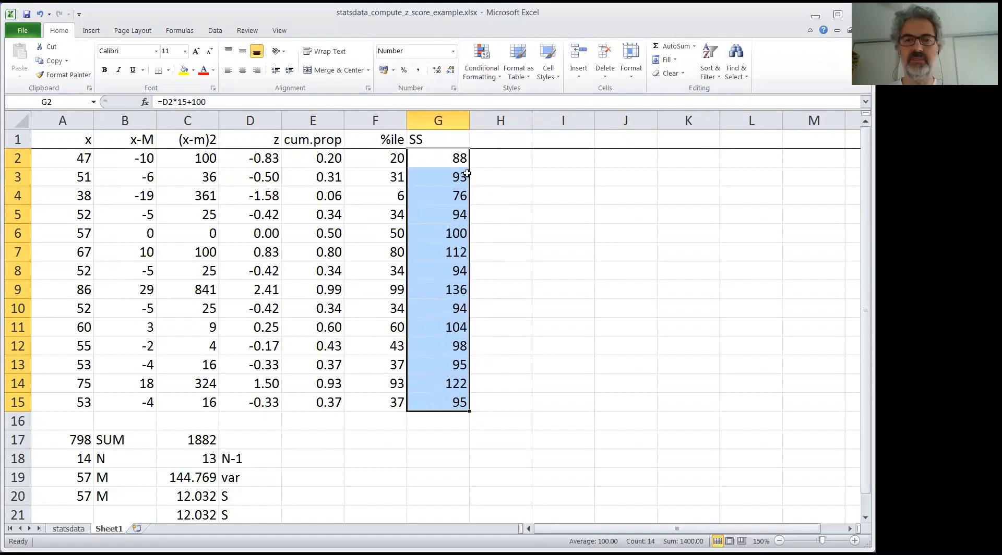
Step: Right-align the heading in G1 and extend its text to SS-100
click(447, 139)
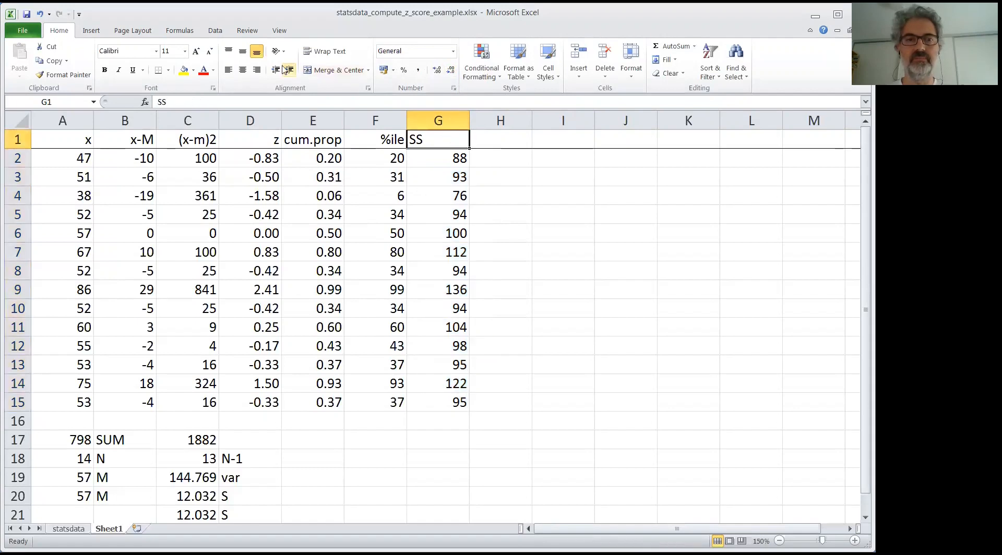
click(256, 68)
click(497, 139)
click(458, 140)
click(360, 99)
text(-100)
key(Tab)
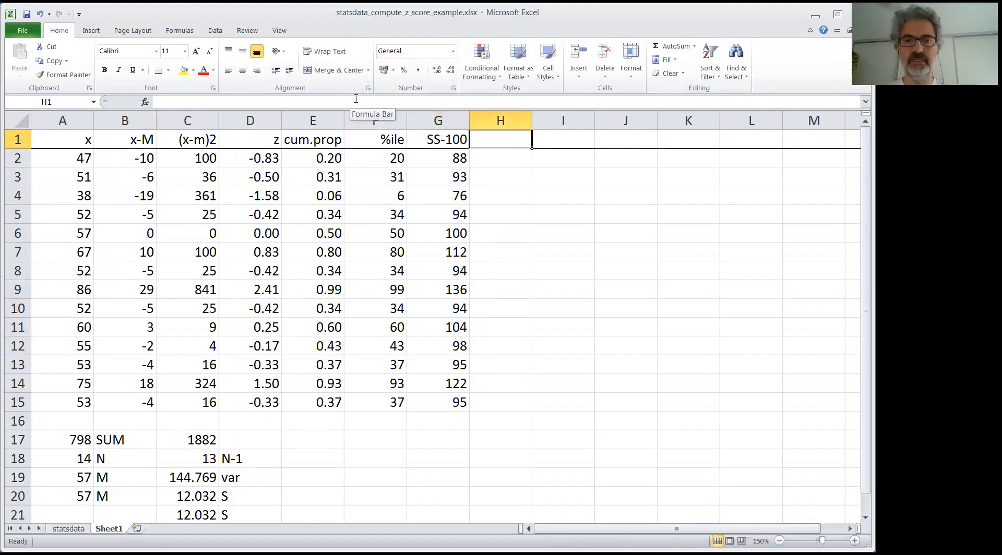
Step: Enter the heading SS-10 in H1 and right-align it
text(ss)
key(BackSpace)
text(SS-10)
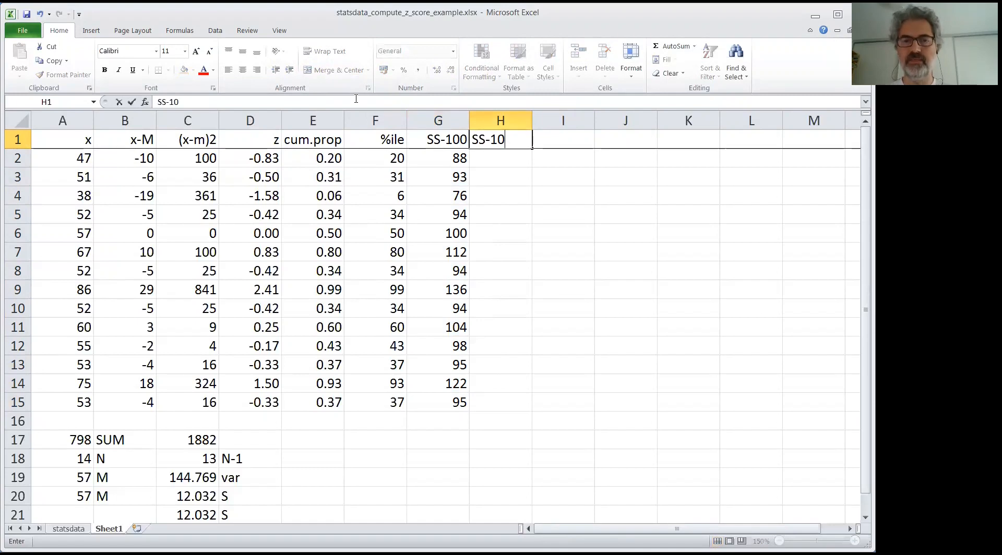
key(Return)
key(Up)
key(Right)
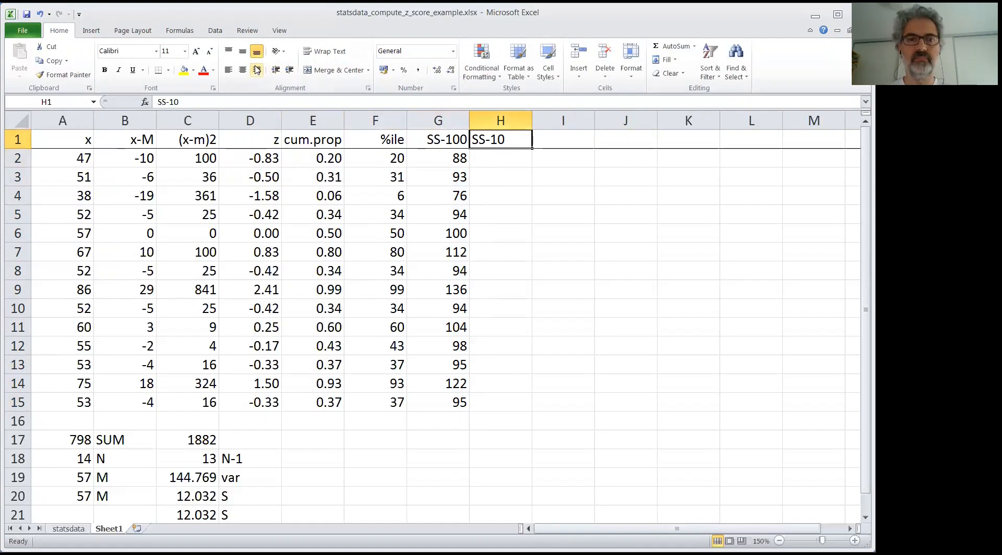
Step: Calculate the standard score in H2 from the z score with the formula =D2*3+10
click(509, 162)
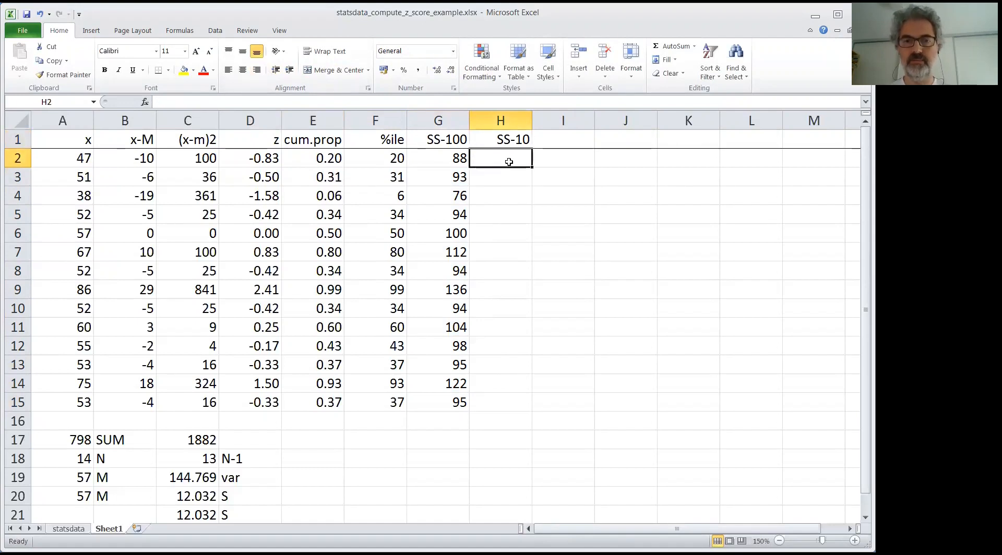
text(=)
click(263, 161)
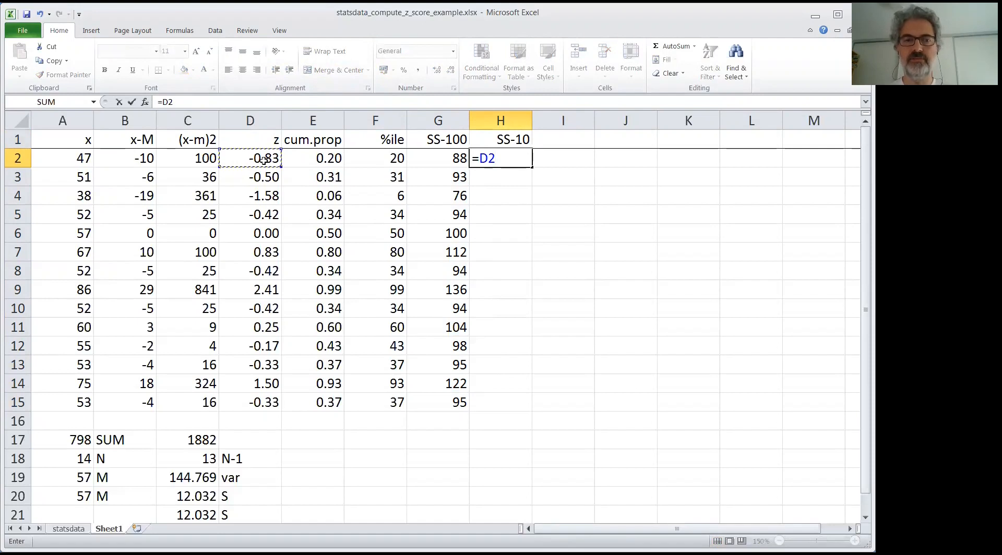
text(*)
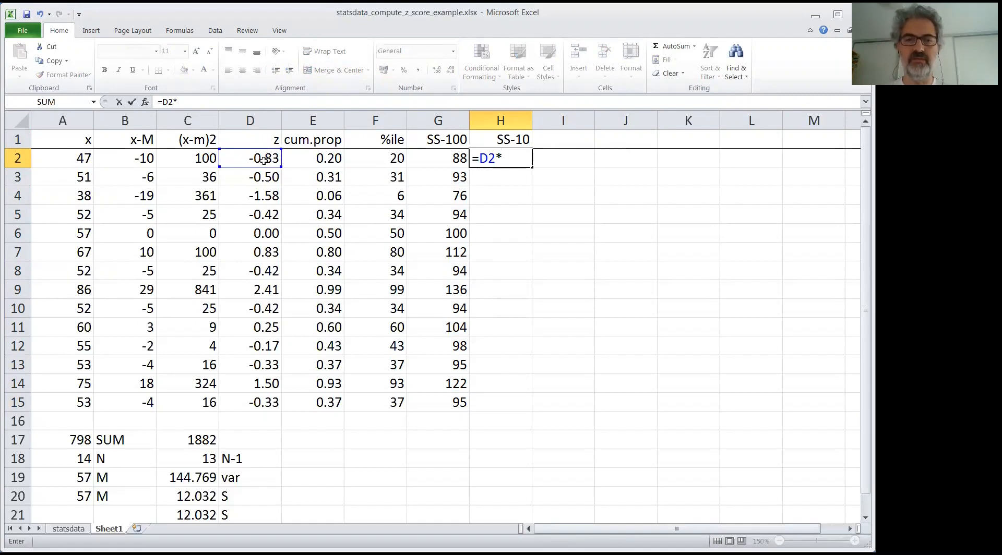
text(3)
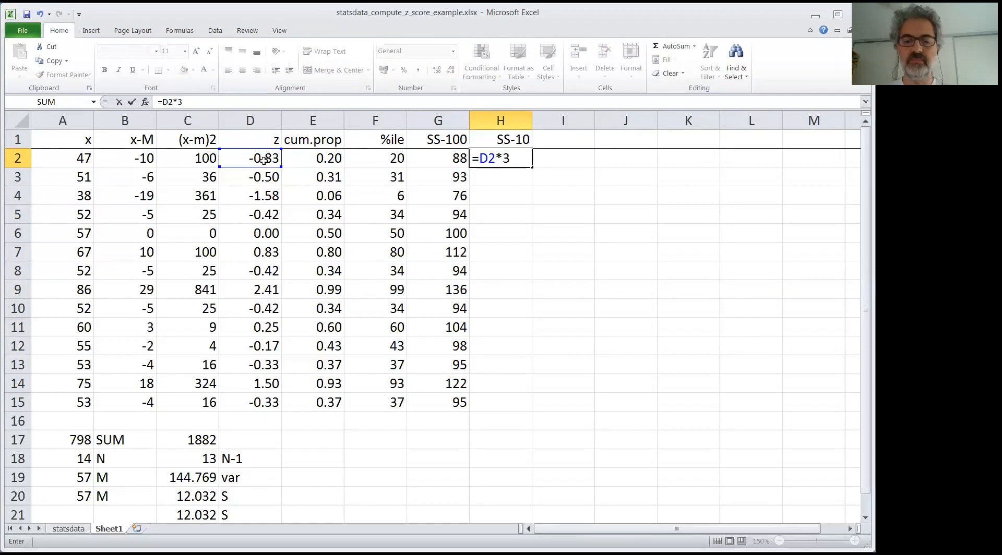
text(+10)
key(Return)
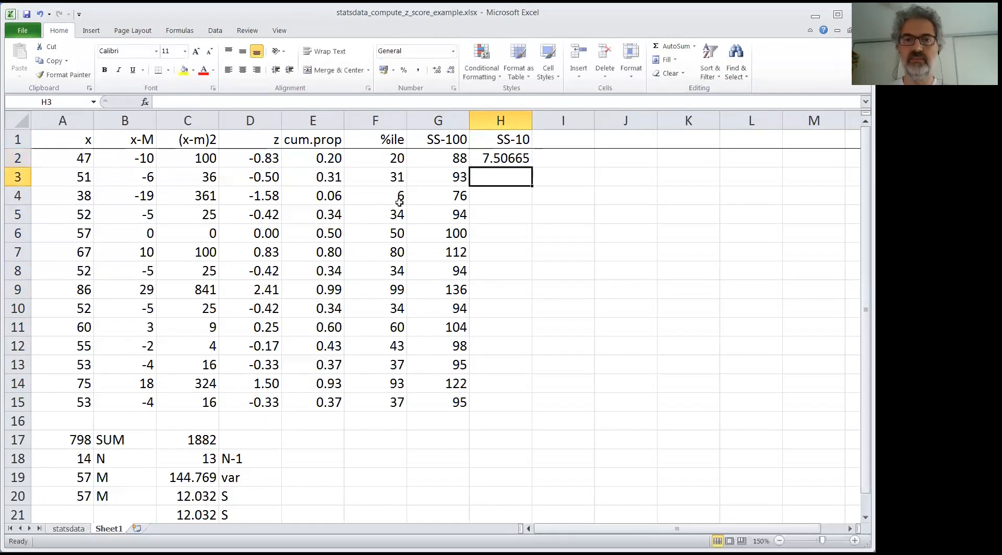
Step: Format H2 as Number with no decimal places and fill its formula down to H15
click(501, 158)
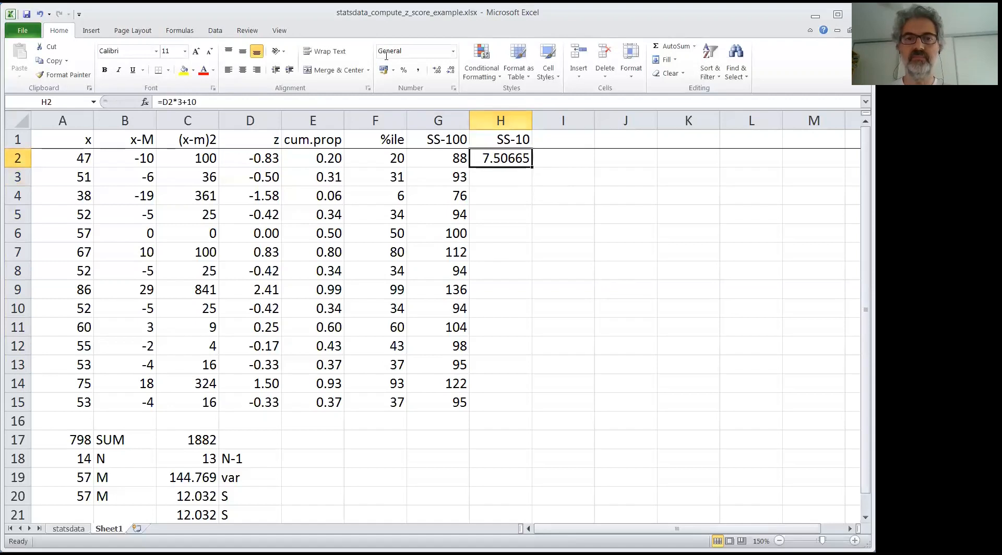
click(453, 53)
click(438, 97)
click(452, 72)
click(451, 71)
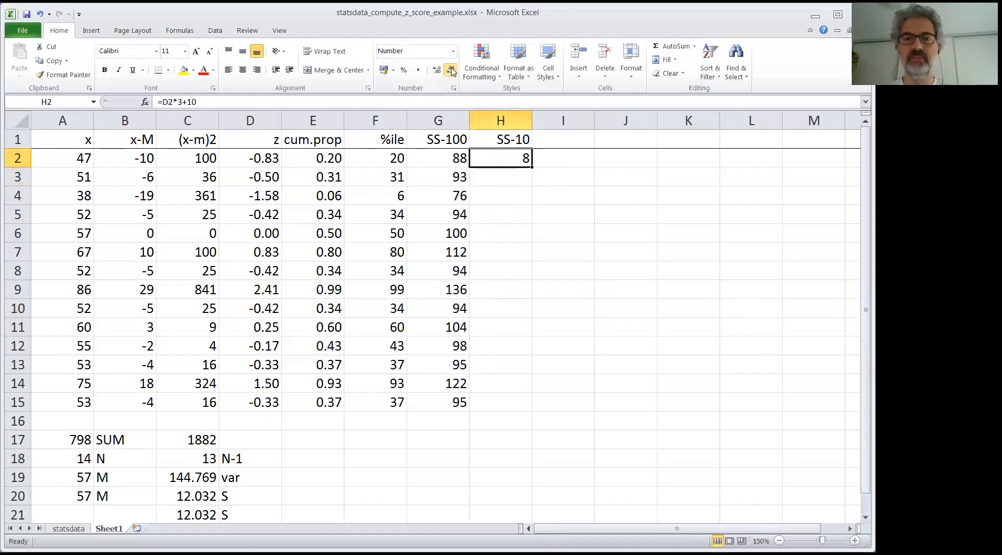
double_click(533, 168)
click(518, 139)
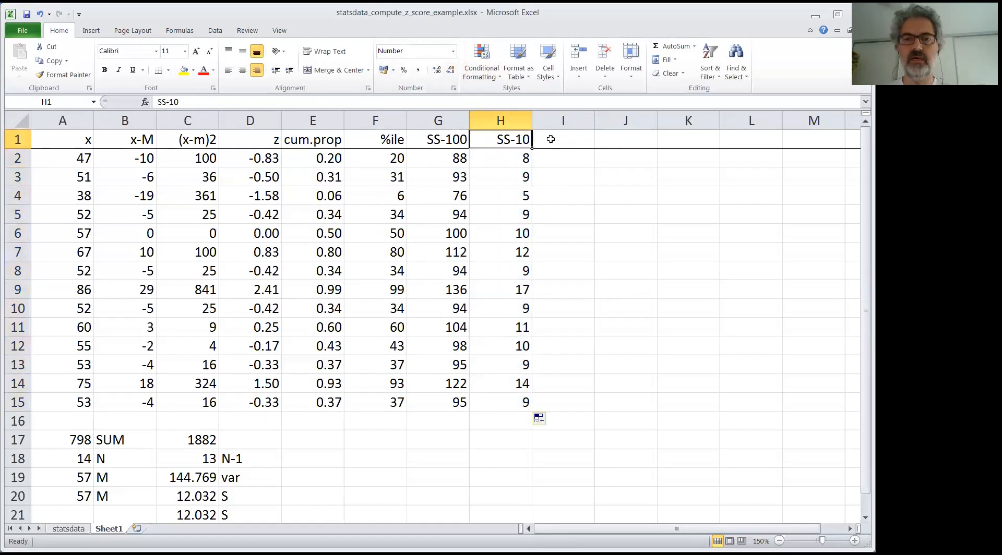